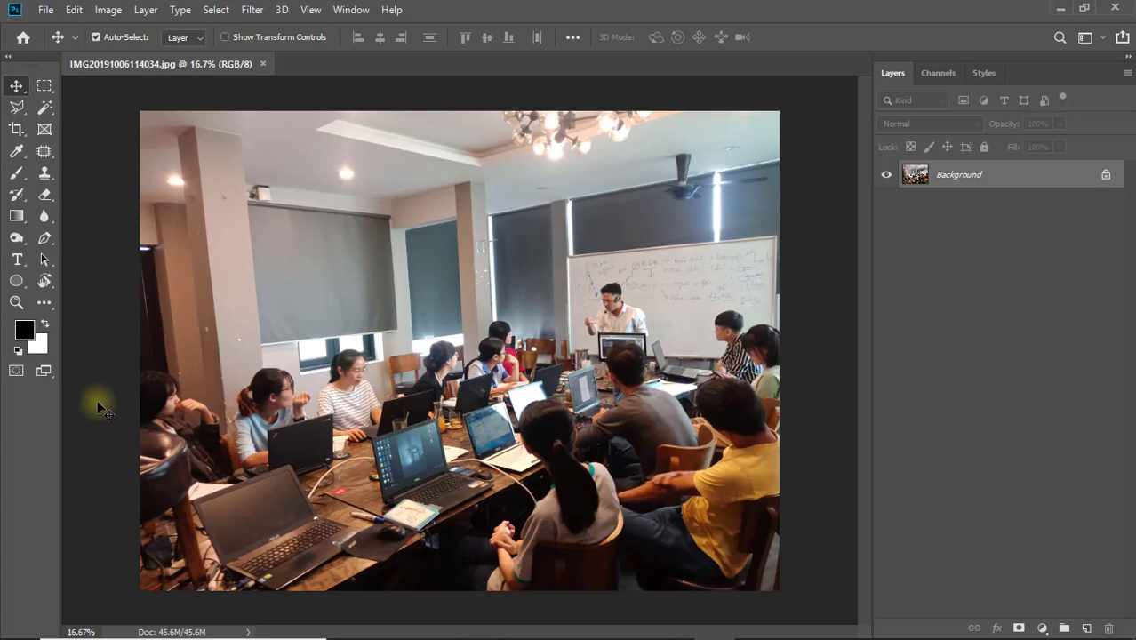
Shift-confirm the Customize Toolbar dialog so a banana replaces the extra-tools icon.
click(41, 304)
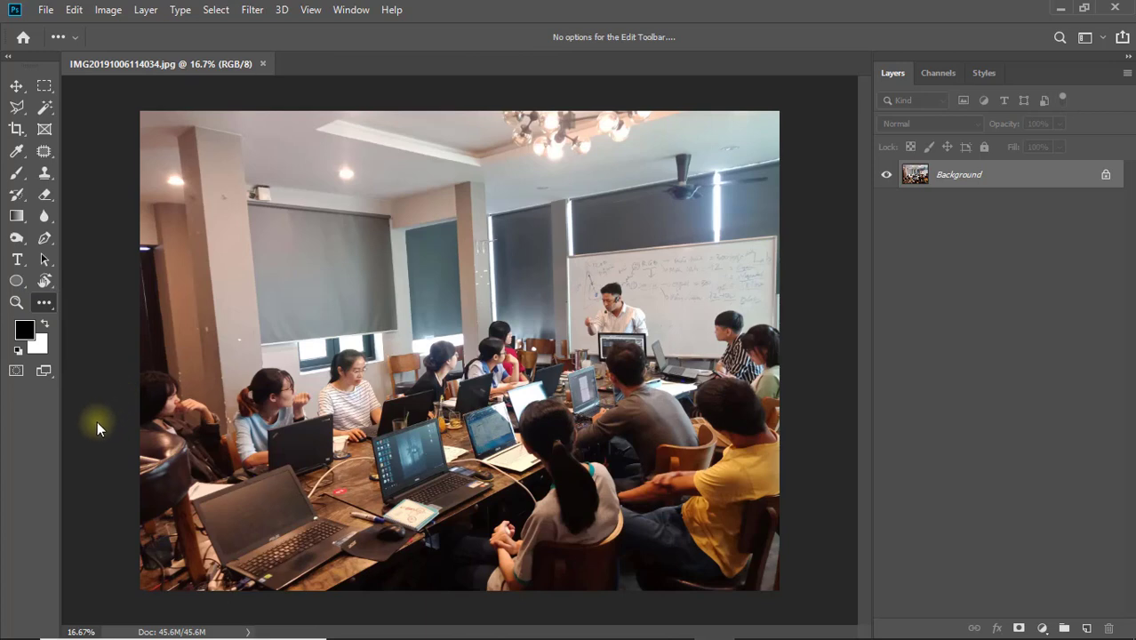
right_click(46, 306)
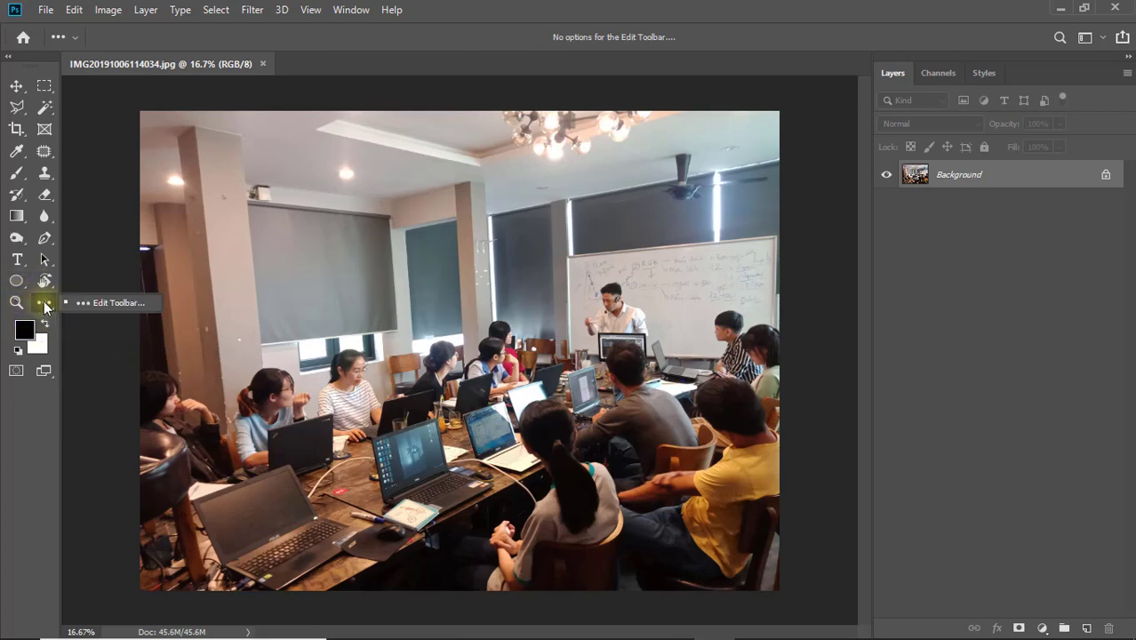
click(111, 305)
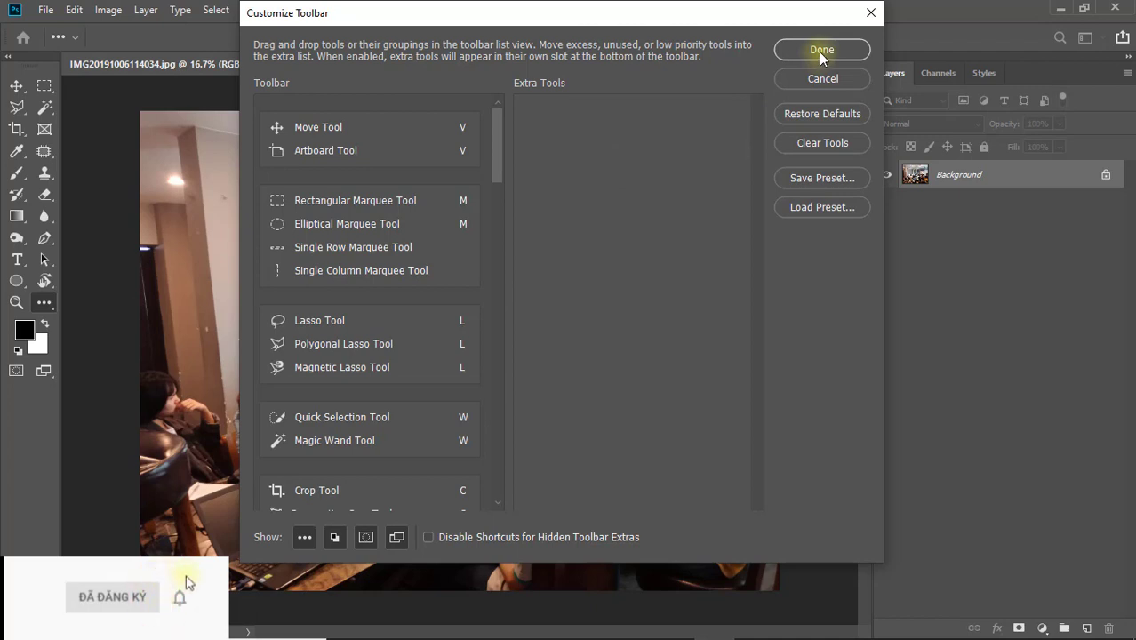
key(shift)
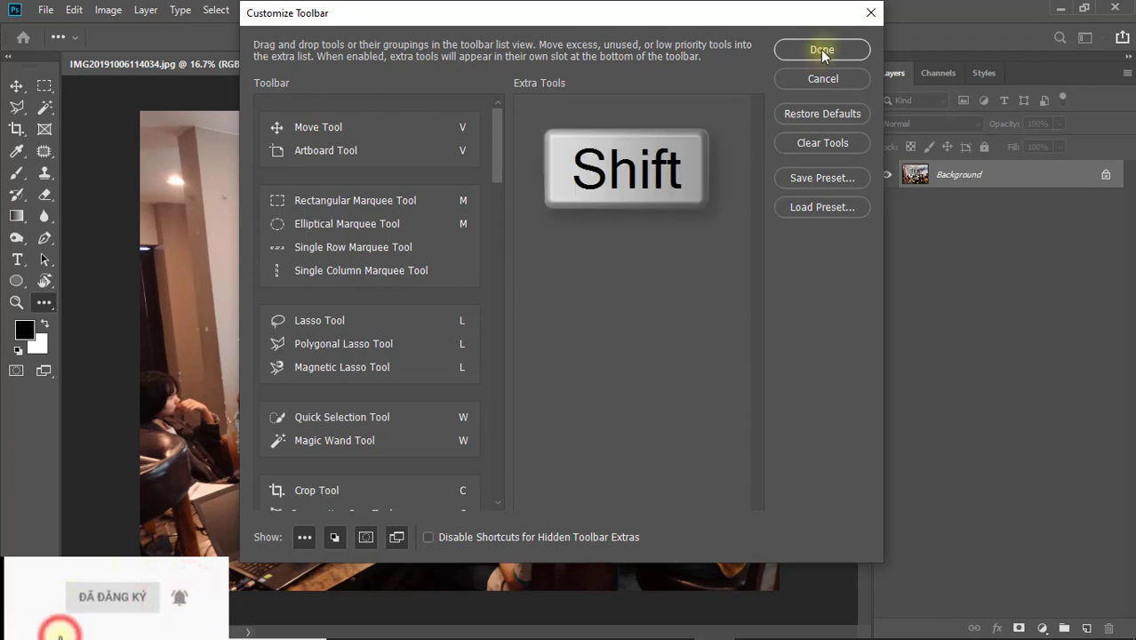
click(824, 50)
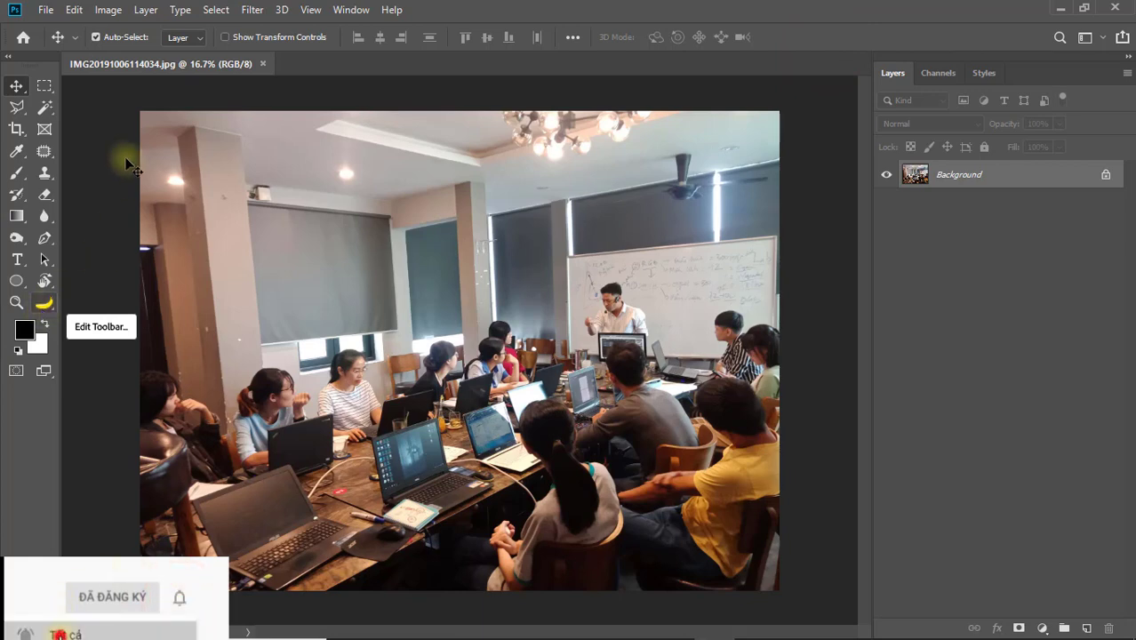
Open the Interface preferences with Ctrl+K and pick the darkest colour theme.
click(819, 207)
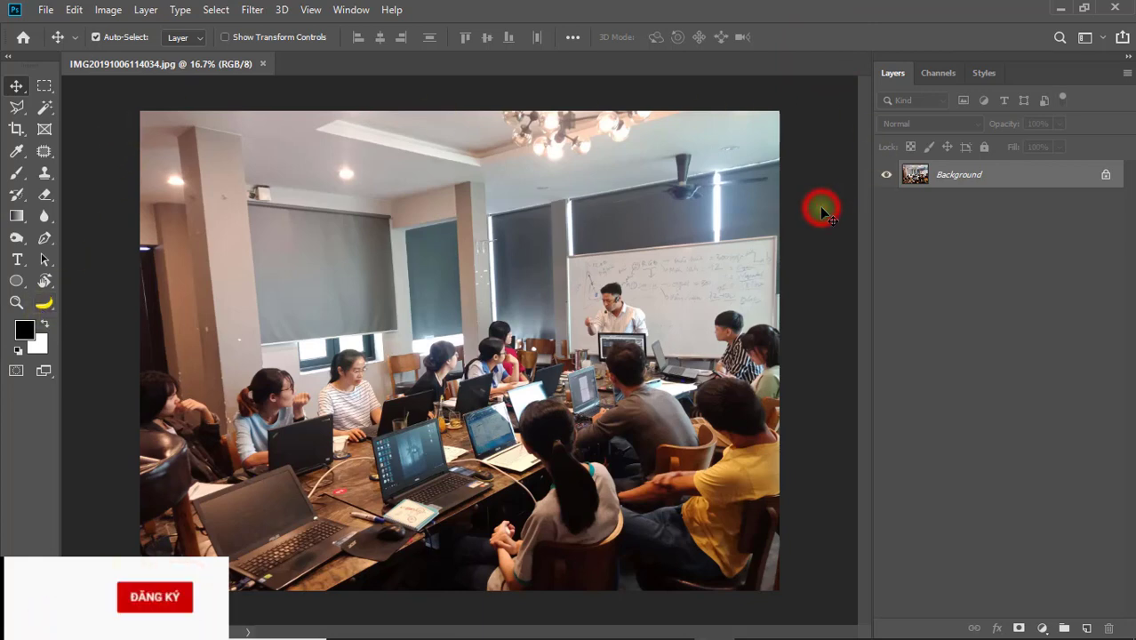
key(ctrl+k)
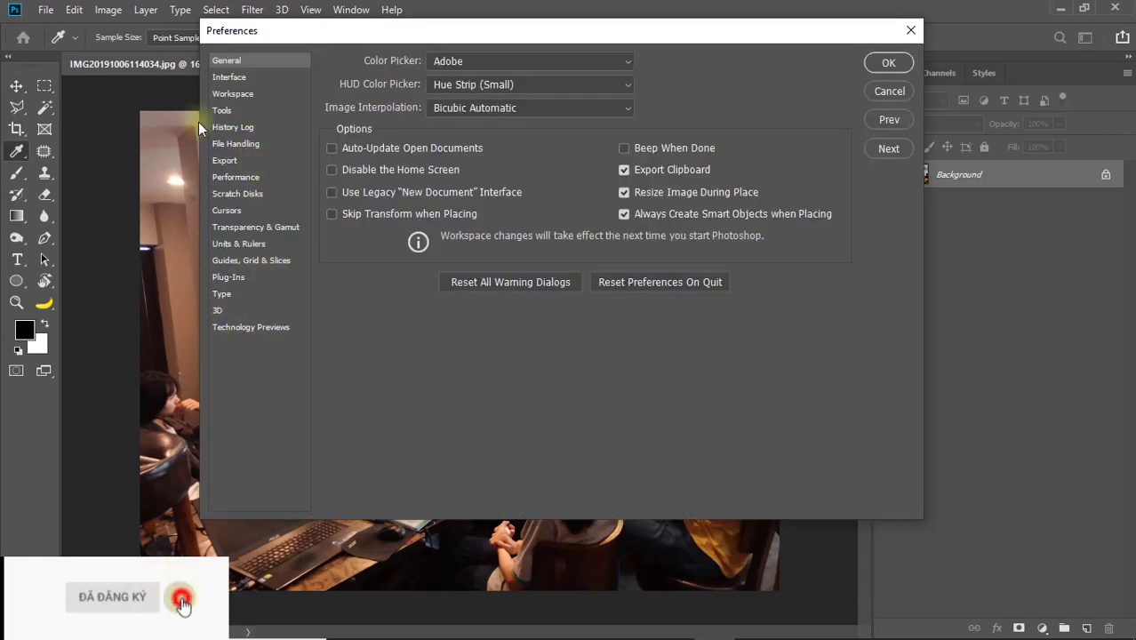
click(228, 78)
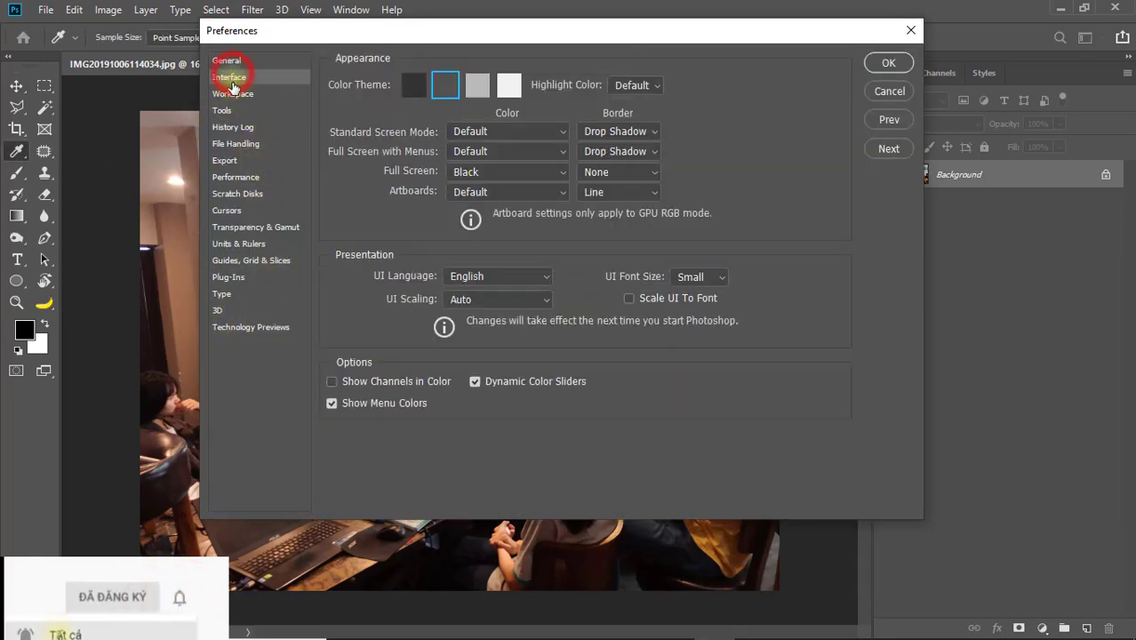
click(414, 86)
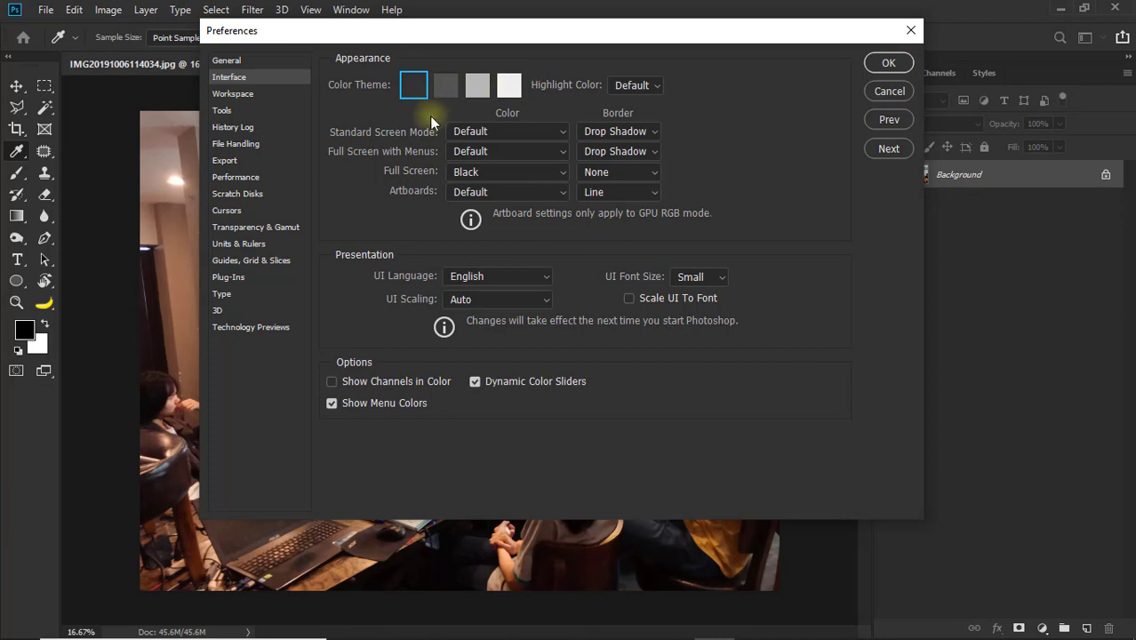
Alt+Shift-cycle the hidden toast and coffee swatches, then apply the plain darkest theme.
key(alt+shift)
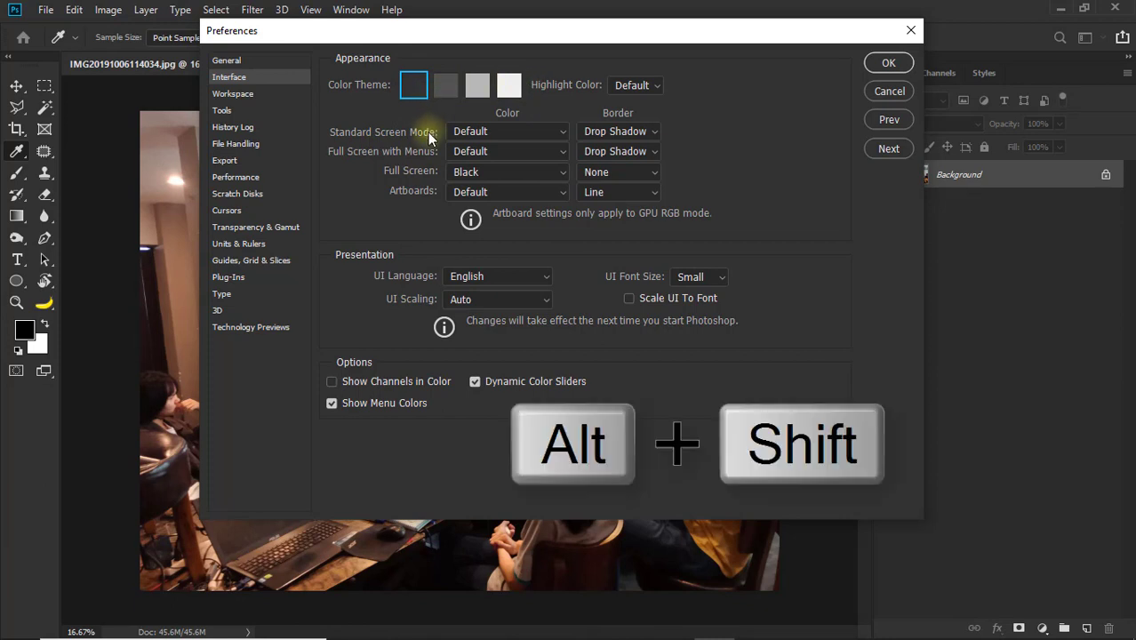
alt+shift+click(414, 89)
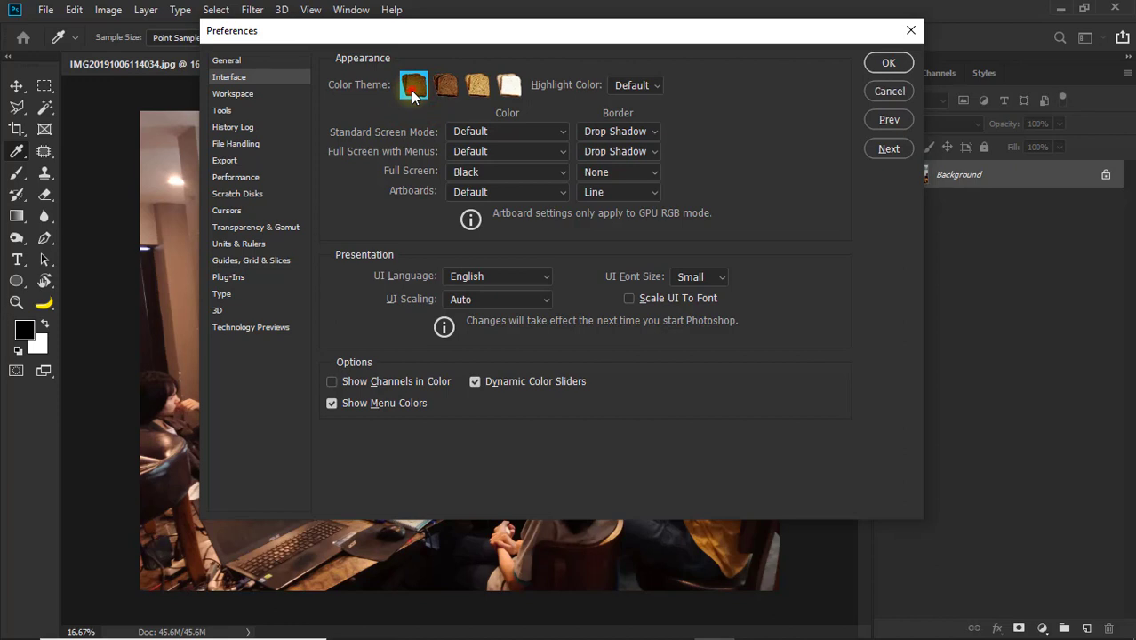
click(412, 89)
click(413, 92)
click(414, 89)
click(413, 89)
click(413, 89)
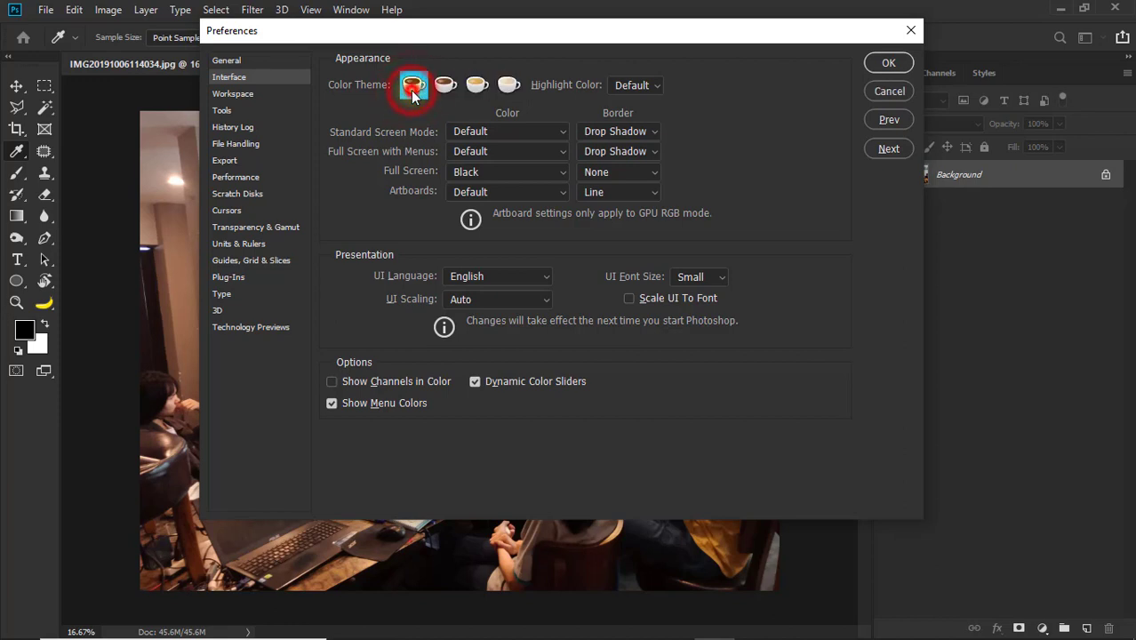
click(414, 89)
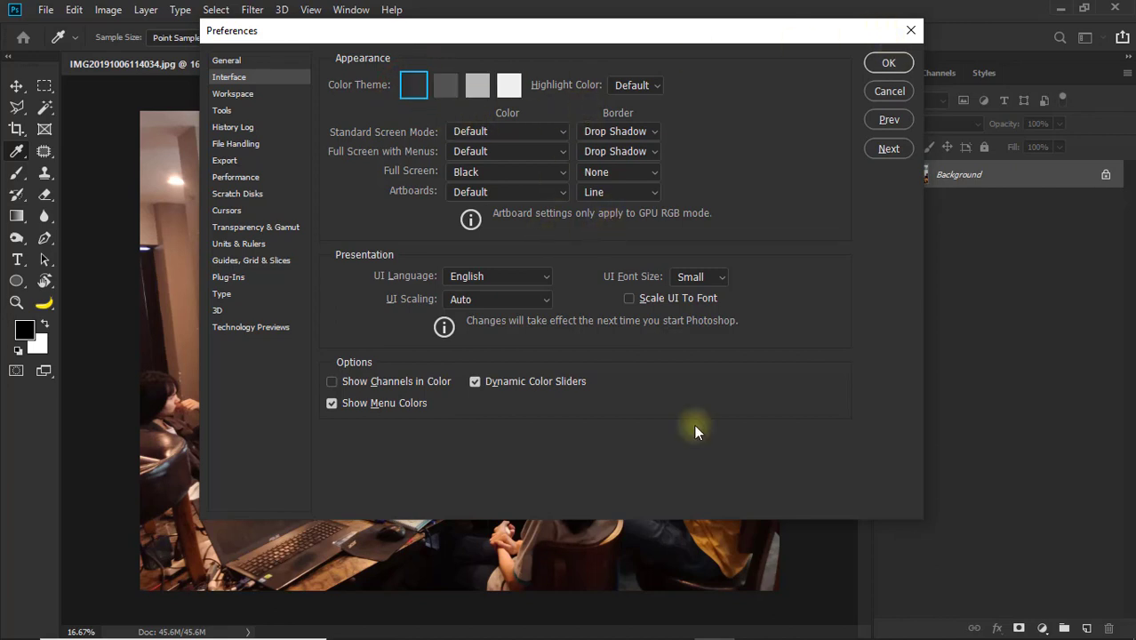
click(888, 63)
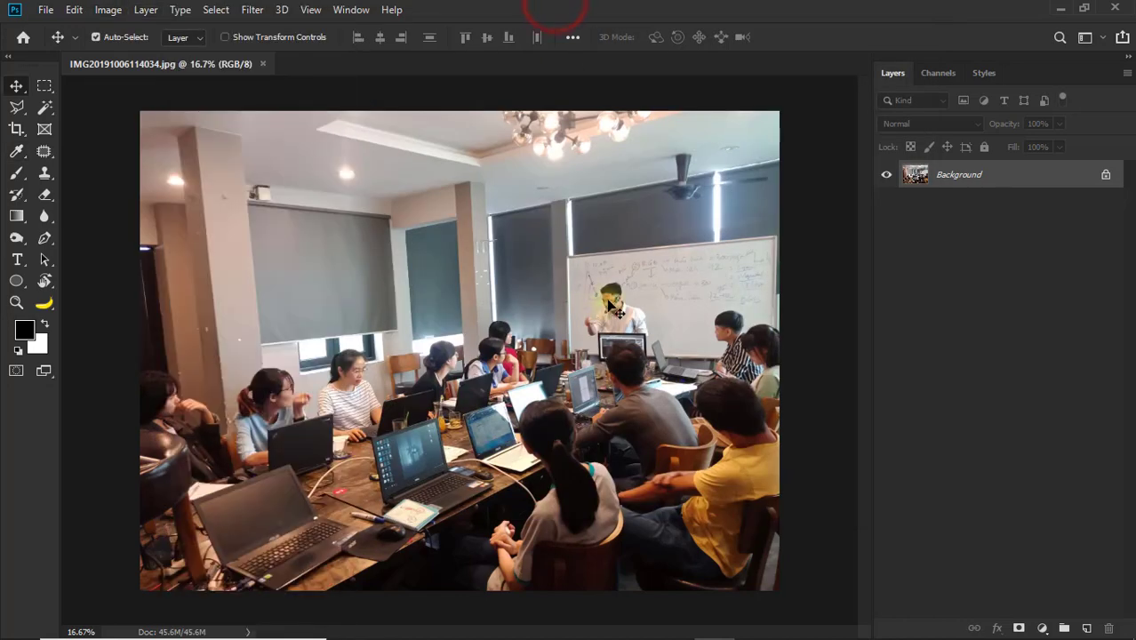
click(105, 10)
mouse_move(133, 53)
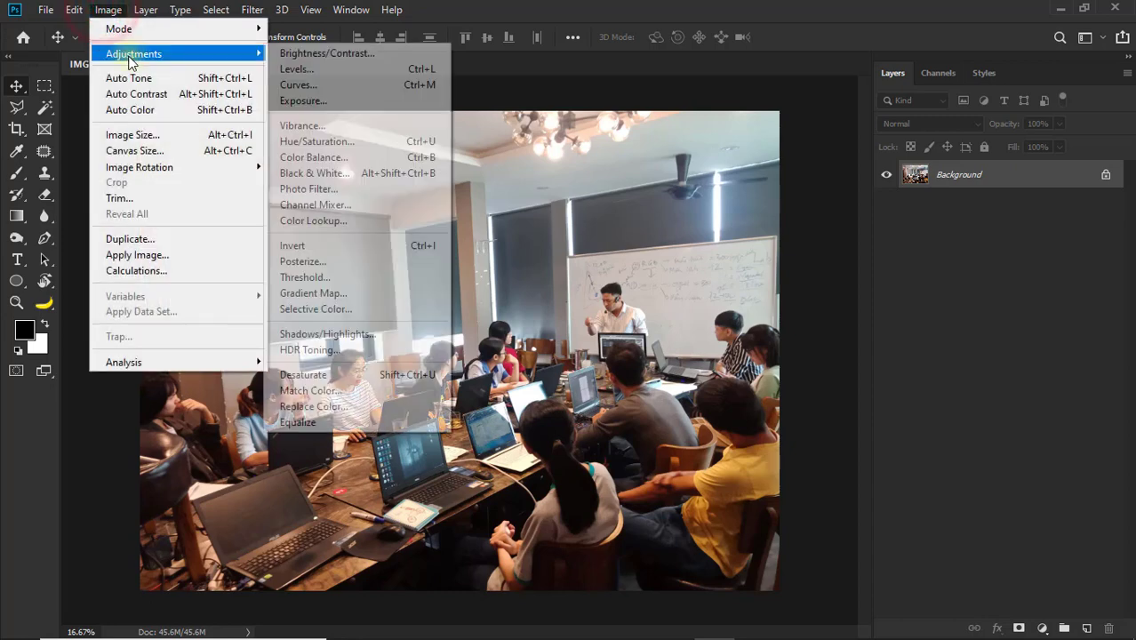
click(332, 70)
mouse_move(381, 11)
mouse_down()
mouse_move(778, 107)
mouse_move(659, 153)
mouse_move(902, 77)
mouse_up()
mouse_move(904, 256)
mouse_down()
mouse_move(877, 264)
mouse_move(921, 256)
mouse_move(867, 255)
mouse_move(946, 258)
mouse_up()
key(alt)
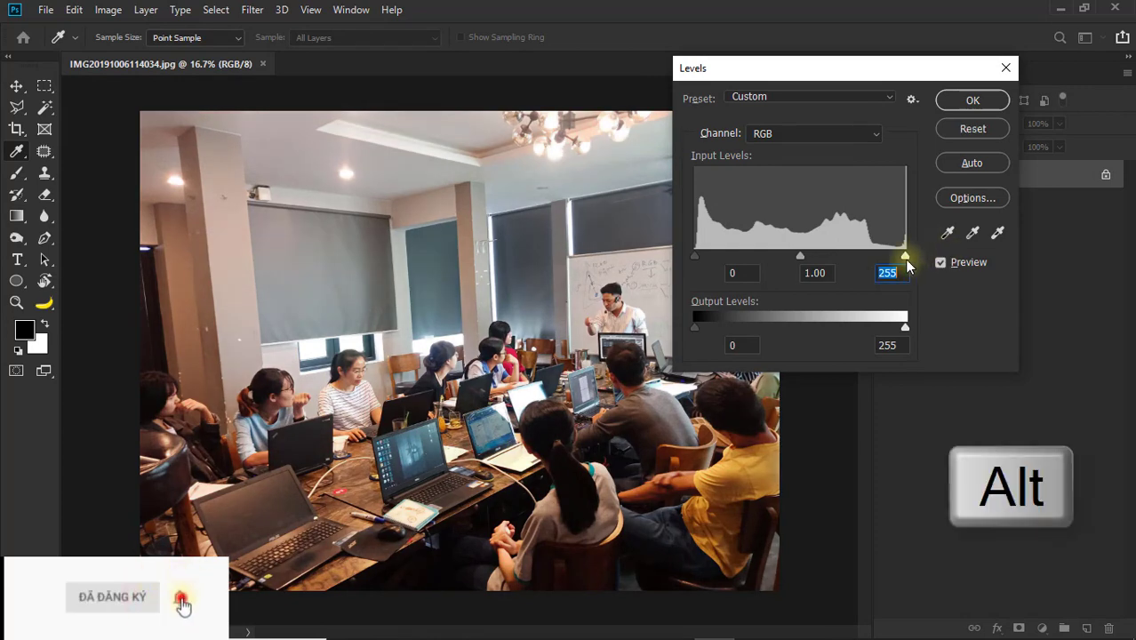
mouse_move(905, 256)
mouse_down()
mouse_move(855, 260)
mouse_move(916, 256)
mouse_up()
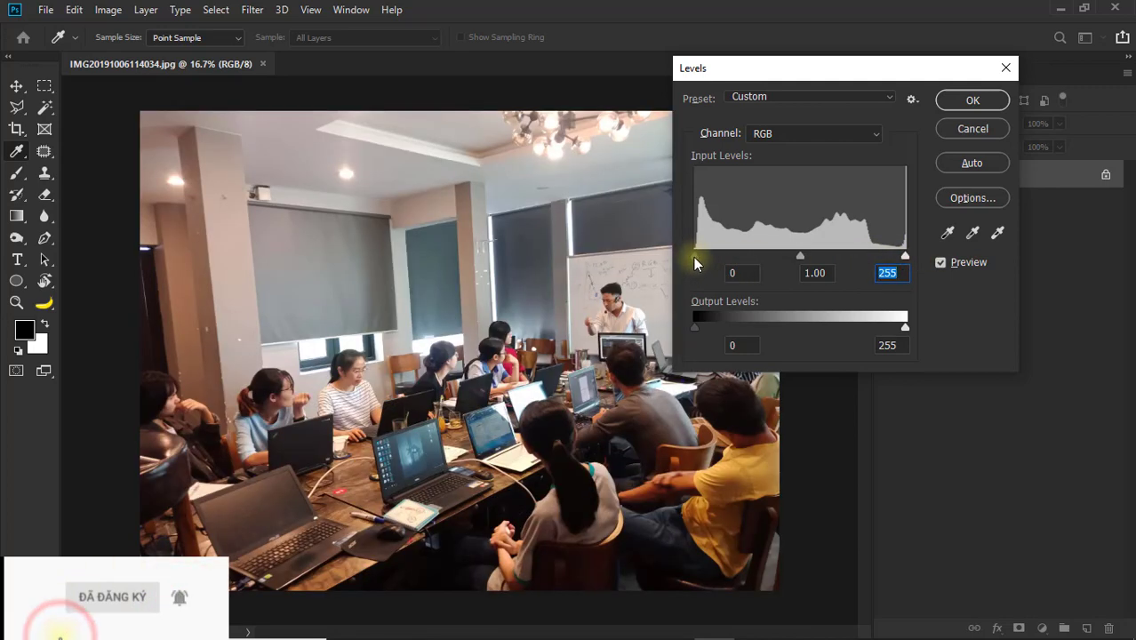
mouse_move(694, 257)
mouse_down()
mouse_move(720, 256)
mouse_move(681, 259)
mouse_up()
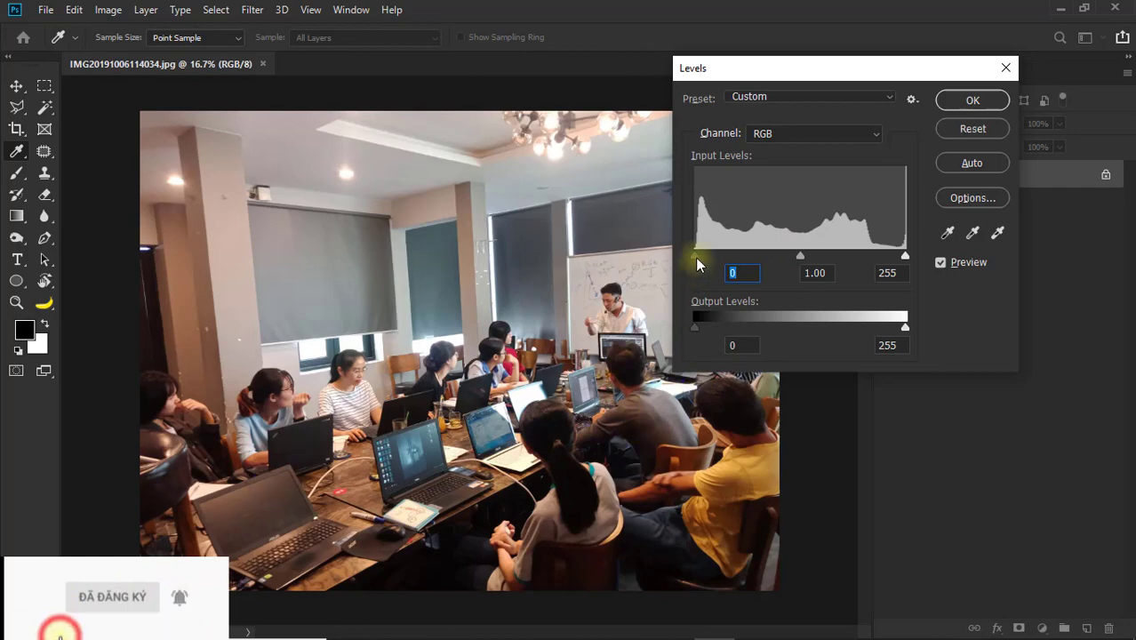
drag(695, 257, 734, 270)
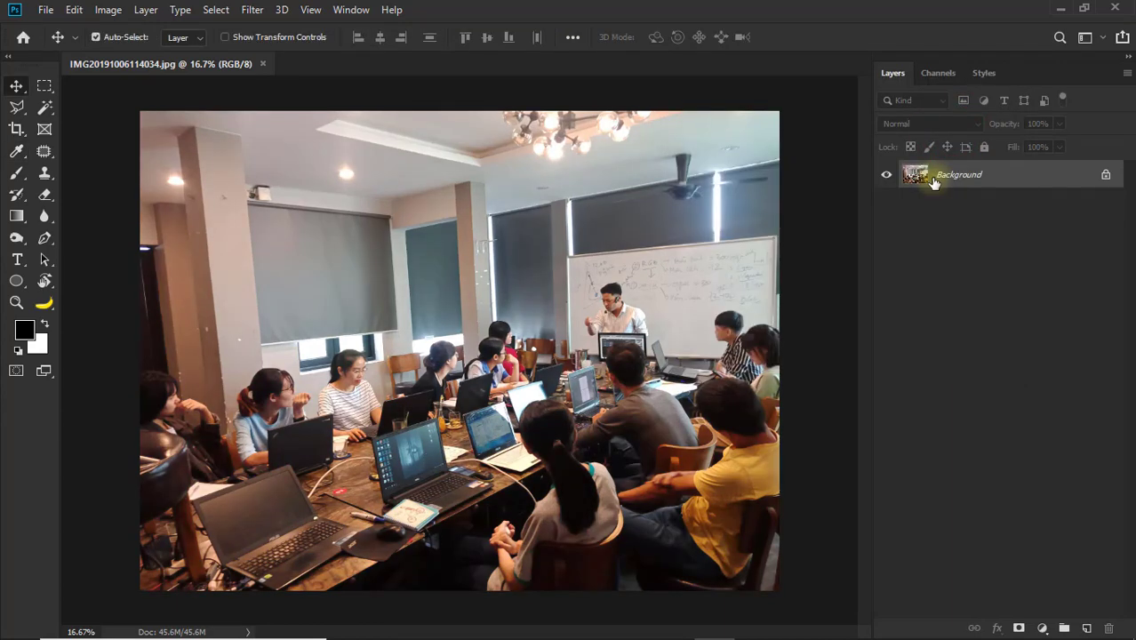
Set the Brush tool to a 359 px diameter at 80% hardness from the canvas.
drag(933, 182, 580, 374)
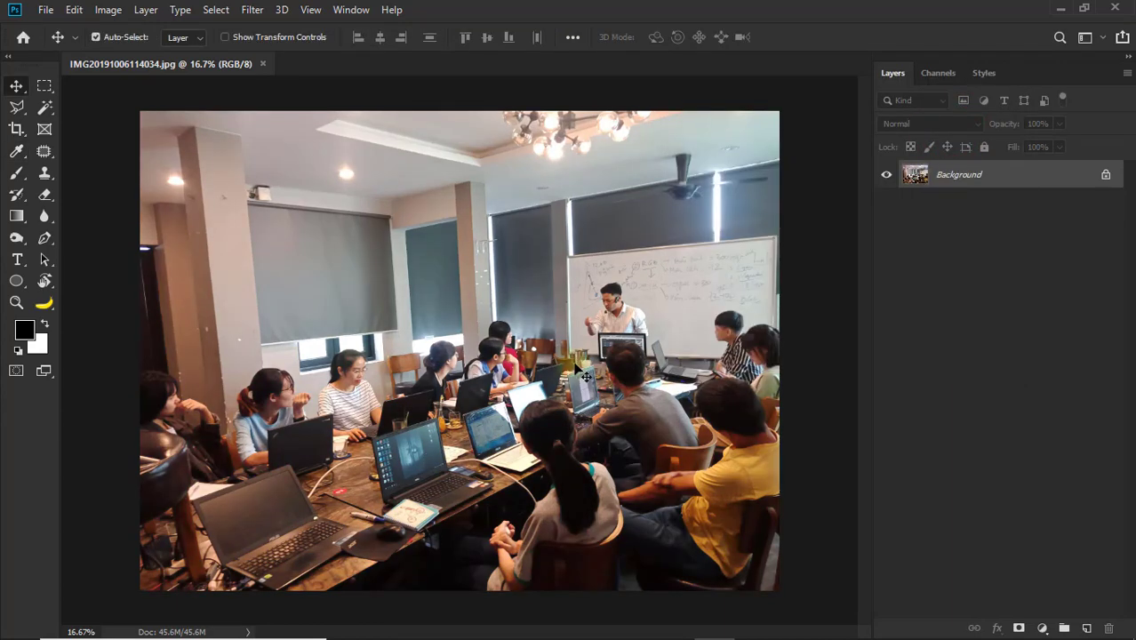
key(b)
right_click(454, 302)
key(Escape)
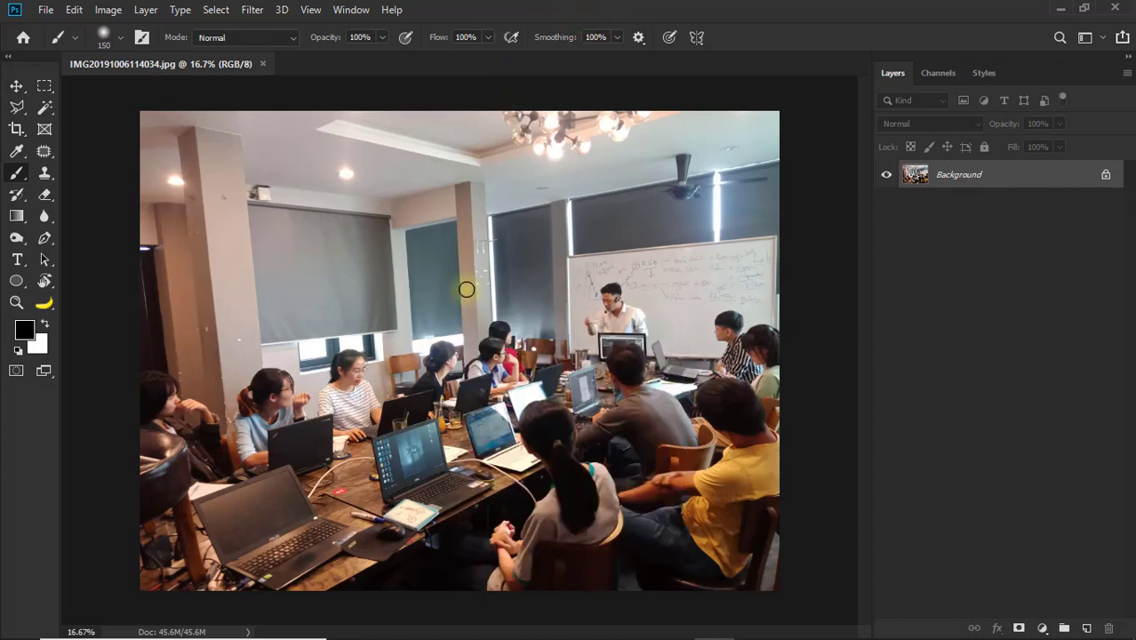
right_click(467, 289)
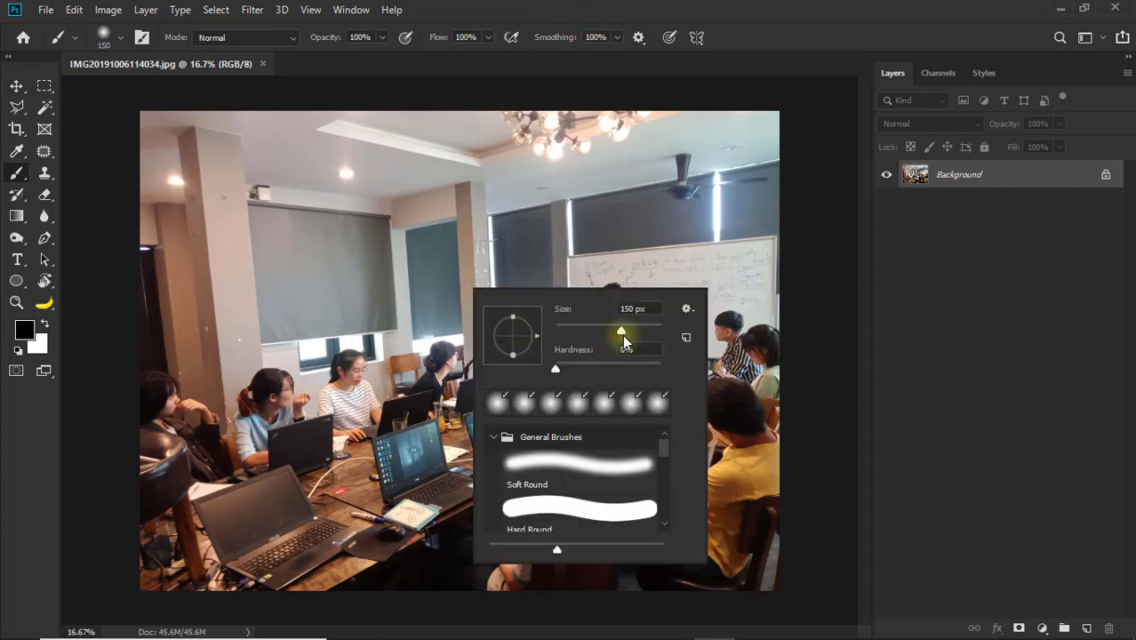
drag(622, 330, 638, 330)
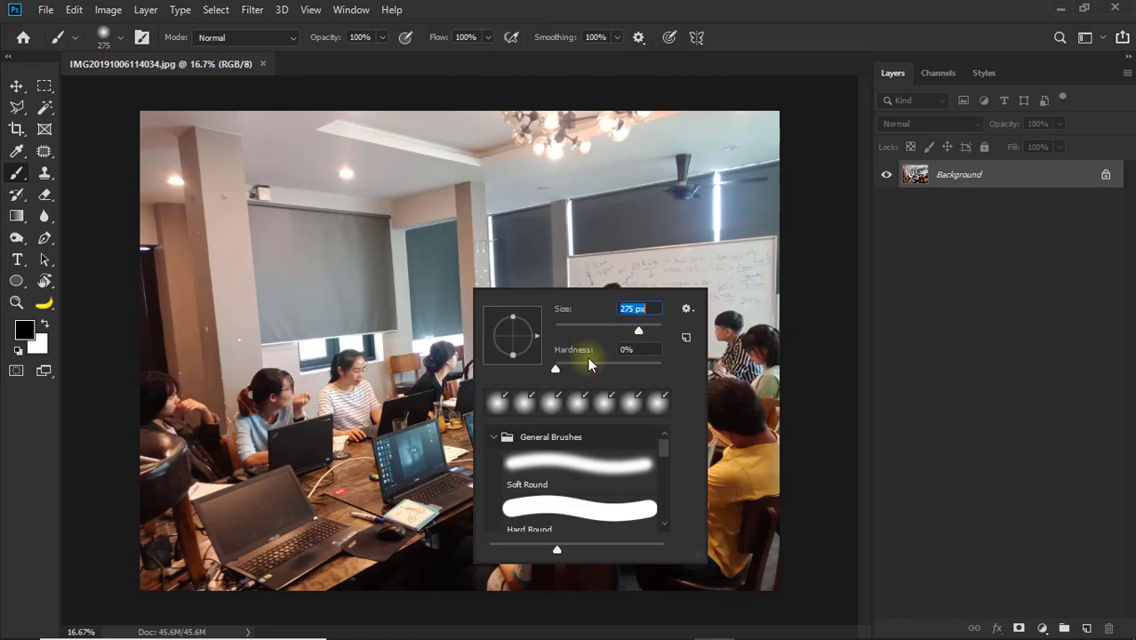
drag(554, 367, 579, 368)
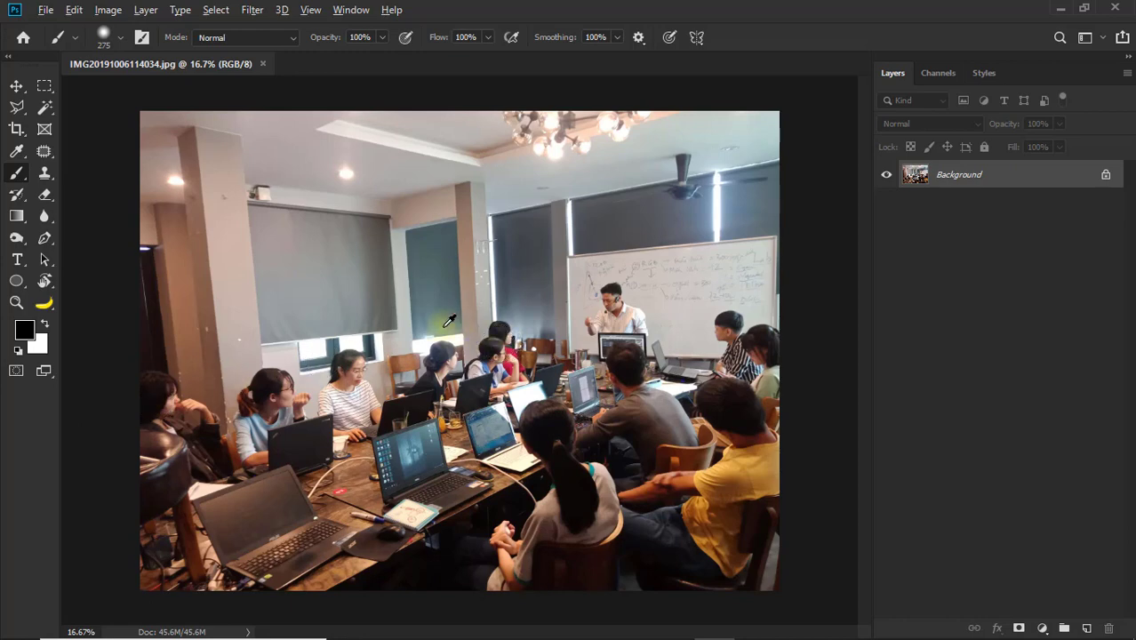
alt+right_click(444, 328)
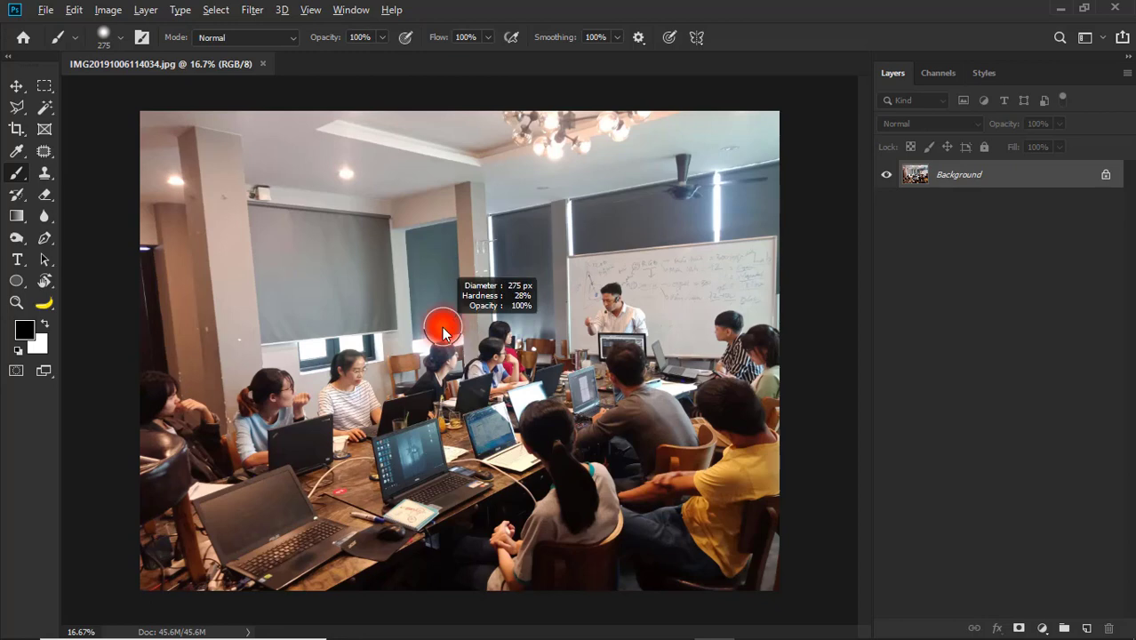
mouse_move(445, 330)
mouse_down()
mouse_move(563, 345)
mouse_move(458, 367)
mouse_move(574, 360)
mouse_move(517, 371)
mouse_move(507, 275)
mouse_move(535, 499)
mouse_move(520, 323)
mouse_move(527, 546)
mouse_move(496, 332)
mouse_move(594, 327)
mouse_move(437, 345)
mouse_move(428, 259)
mouse_move(416, 524)
mouse_up()
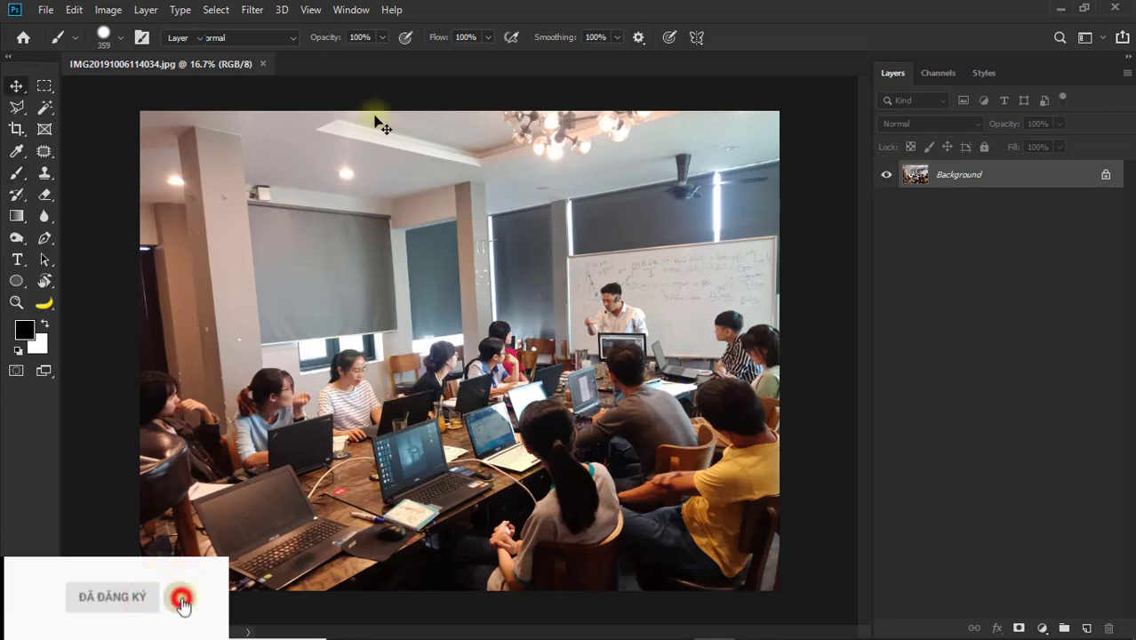
key(v)
click(109, 12)
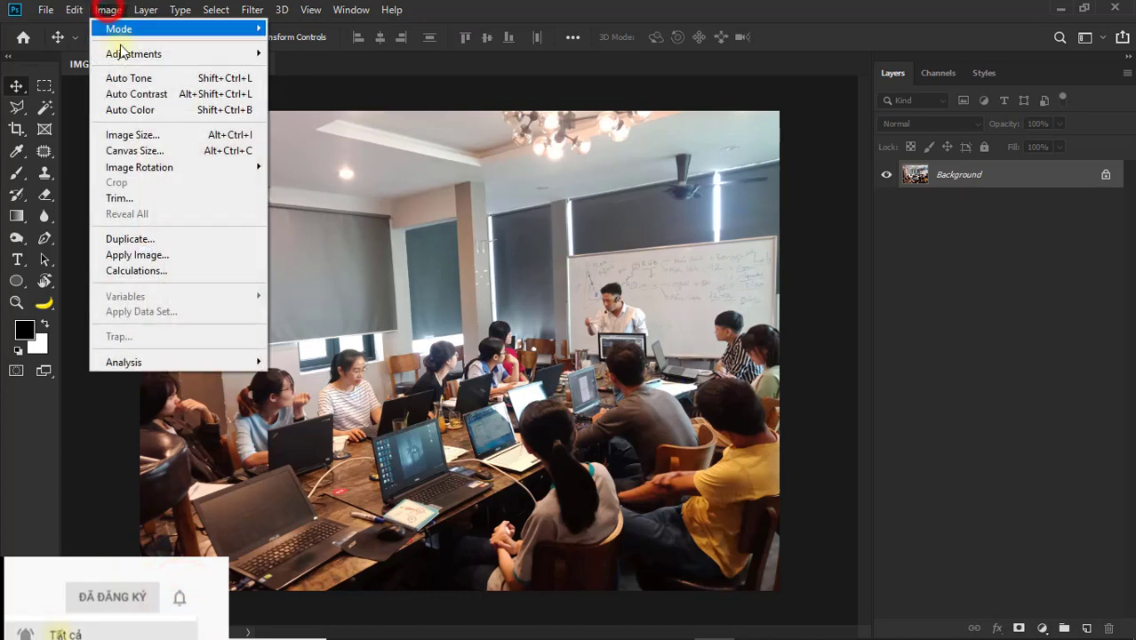
click(142, 239)
click(697, 196)
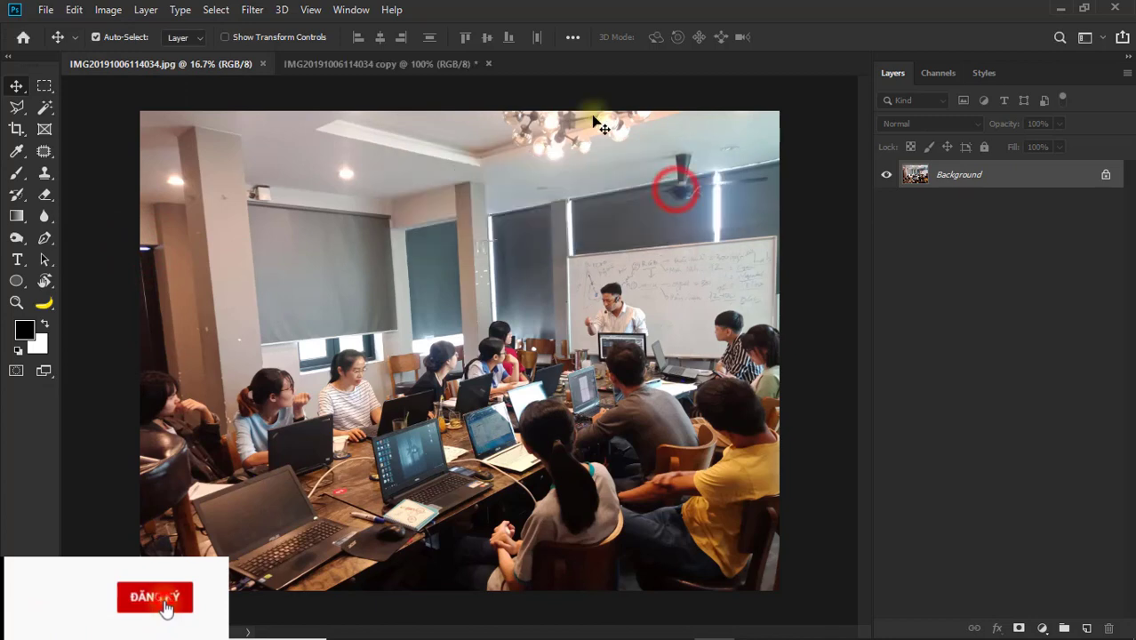
click(351, 9)
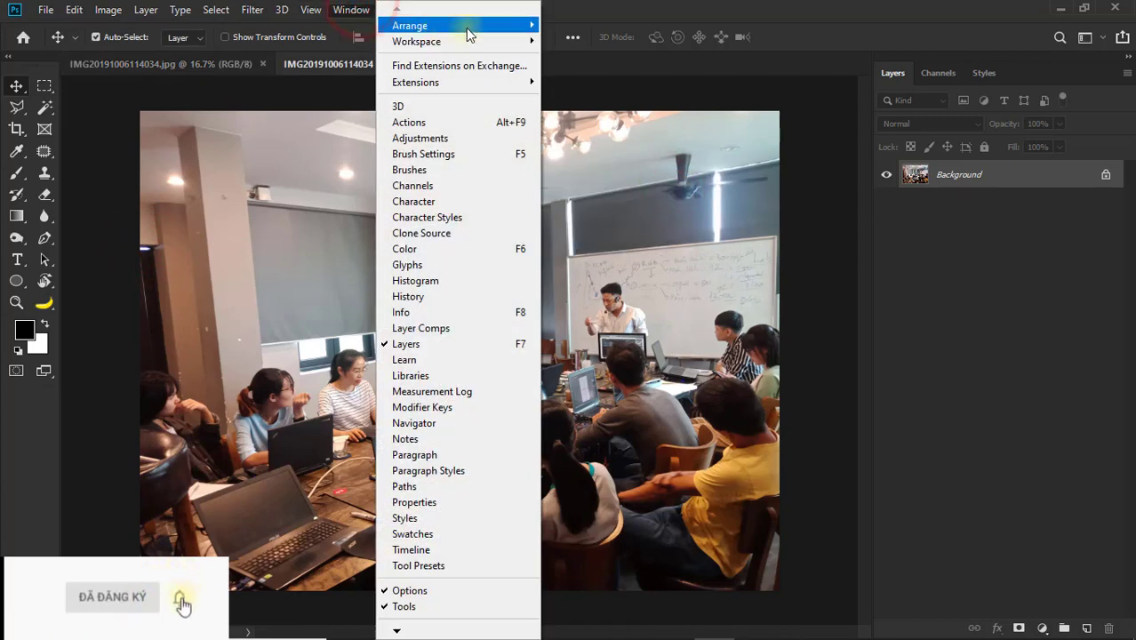
mouse_move(410, 25)
click(573, 74)
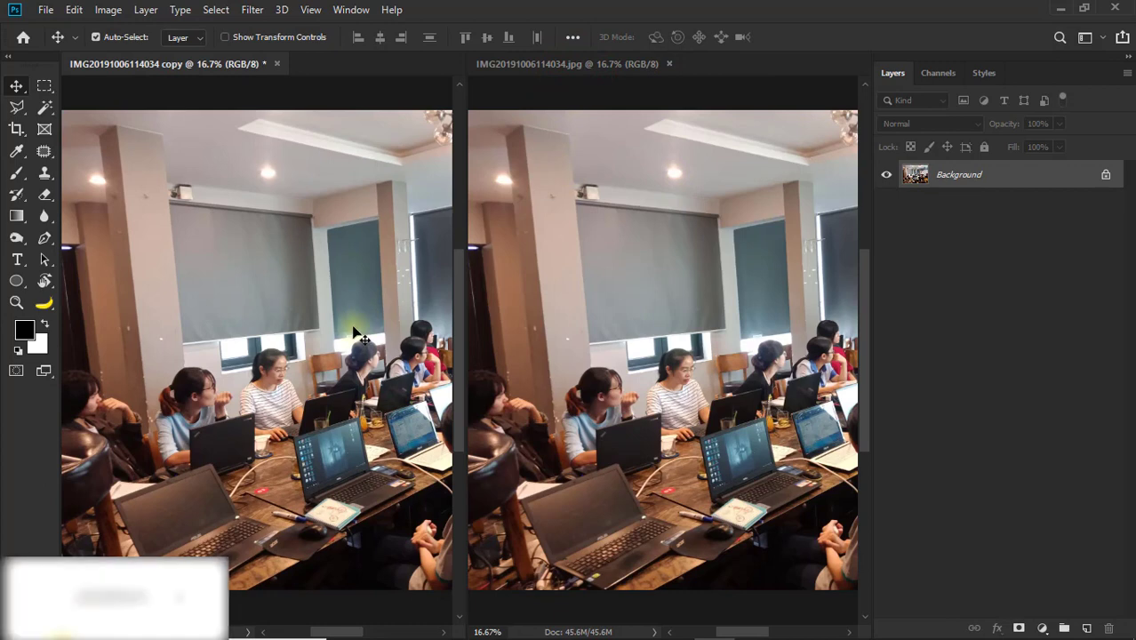
Darken the original photo with Levels and zoom both views in on the presenter.
click(646, 218)
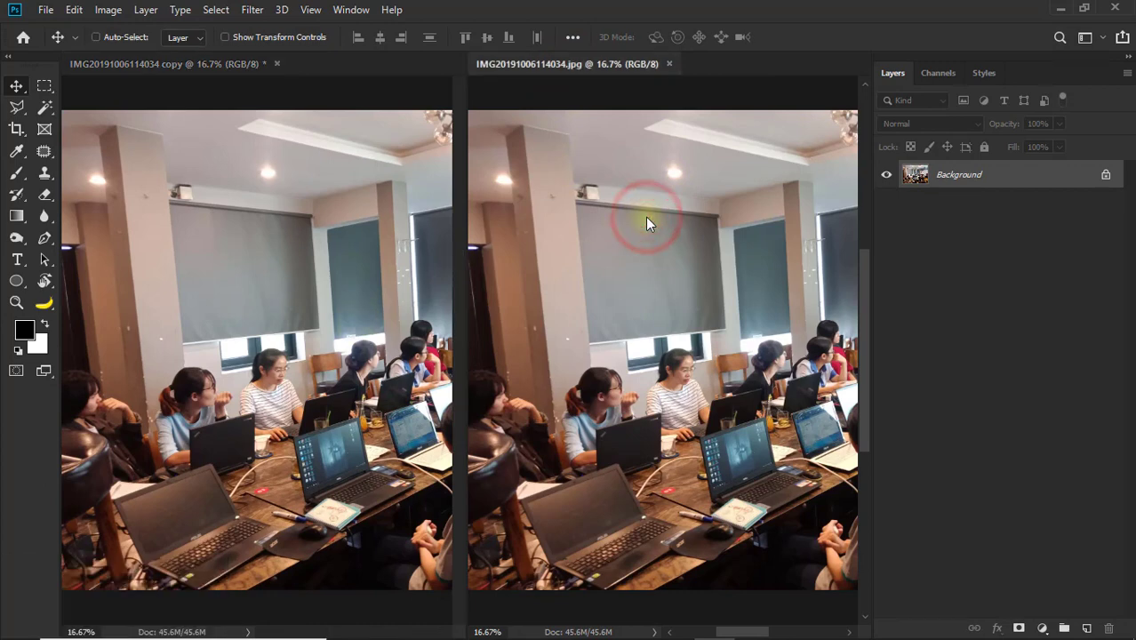
key(ctrl+l)
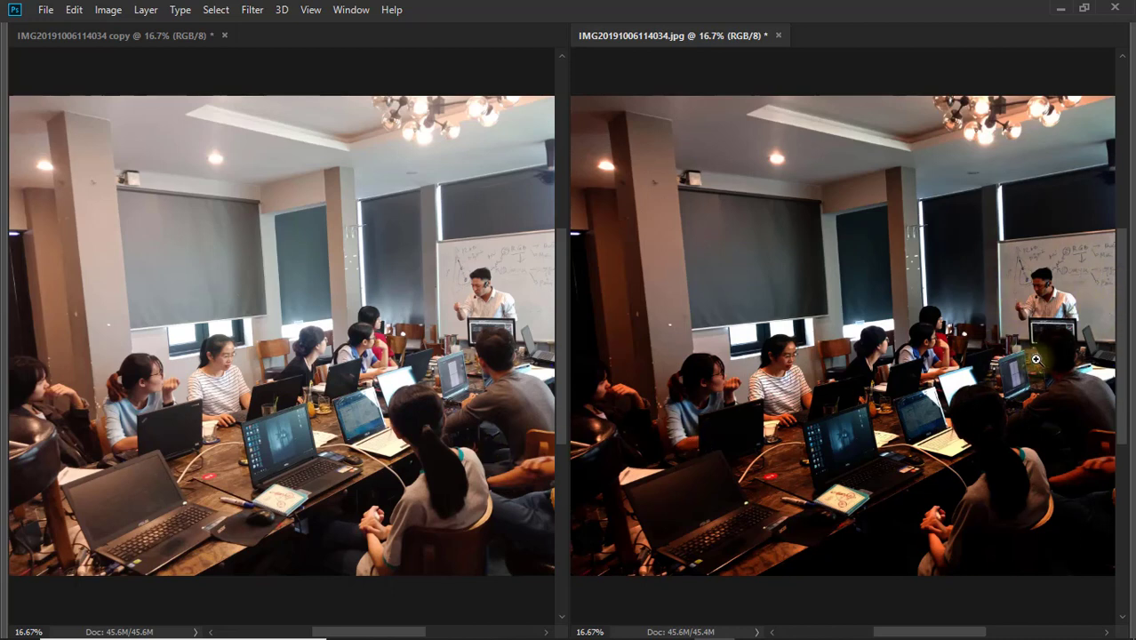
click(1054, 290)
click(1054, 291)
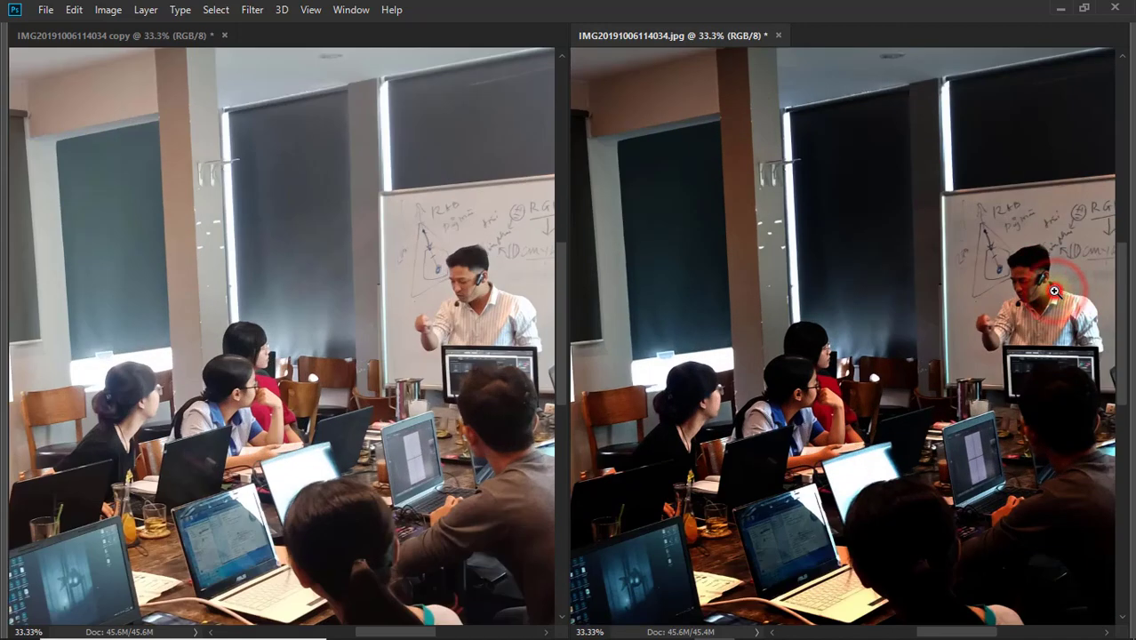
click(1054, 291)
click(1055, 291)
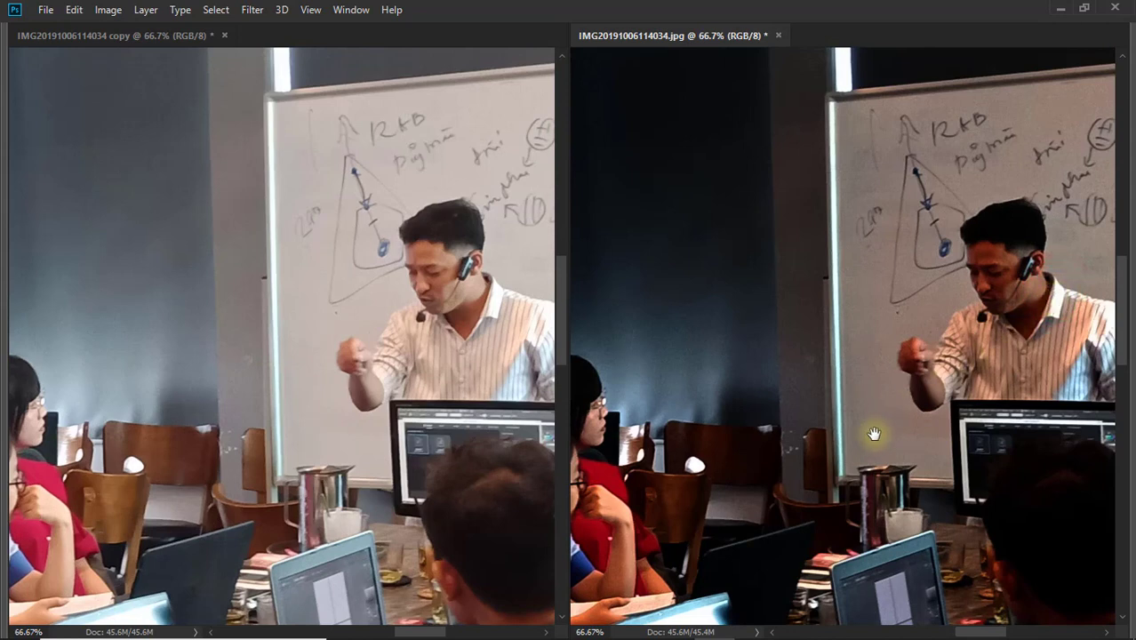
Pan both photos across the desk and people, then close the original document.
drag(773, 502, 817, 293)
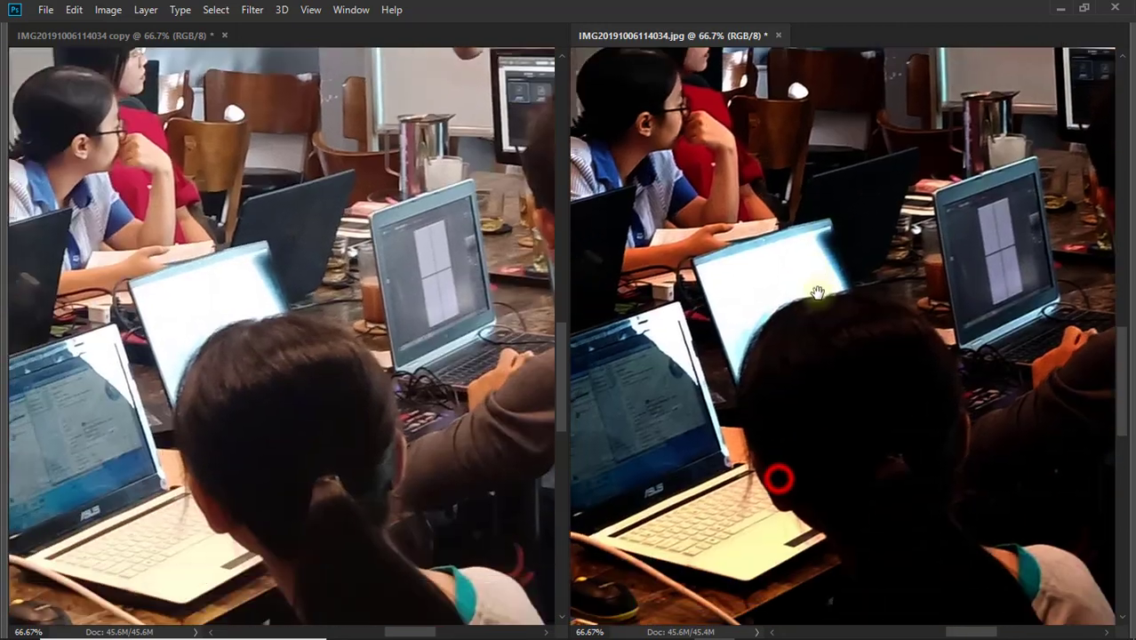
drag(720, 442, 751, 293)
drag(738, 433, 769, 293)
drag(717, 544, 809, 400)
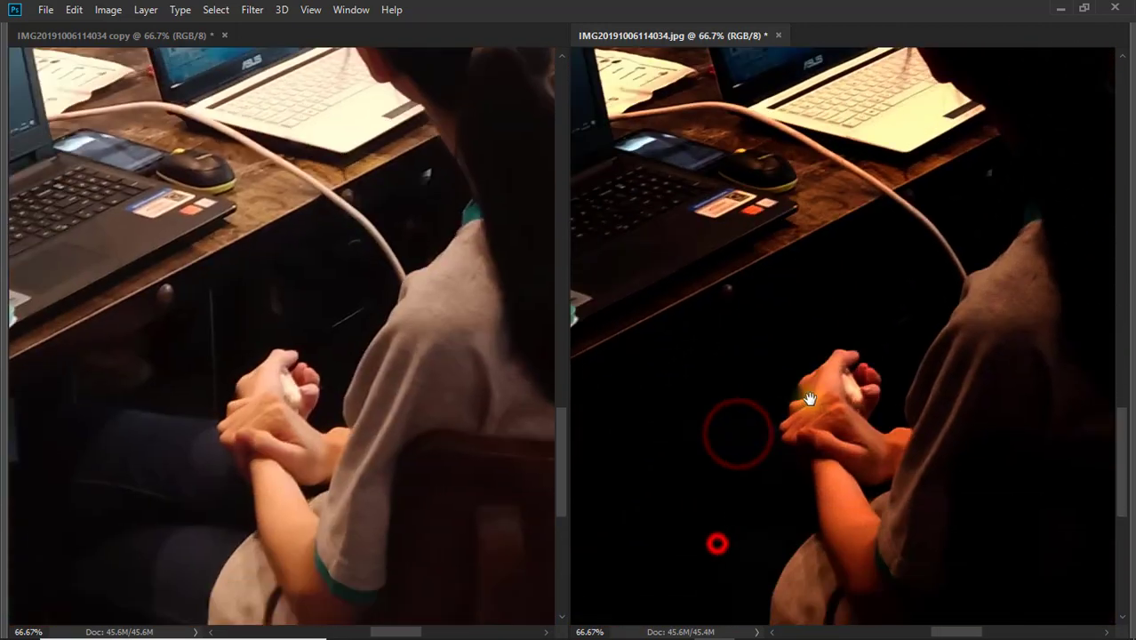
mouse_move(674, 497)
mouse_down()
mouse_move(789, 385)
mouse_move(923, 449)
mouse_up()
drag(749, 432, 940, 490)
mouse_move(749, 456)
mouse_down()
mouse_move(801, 529)
mouse_move(862, 373)
mouse_up()
mouse_move(728, 403)
mouse_down()
mouse_move(753, 319)
mouse_move(783, 394)
mouse_move(783, 498)
mouse_up()
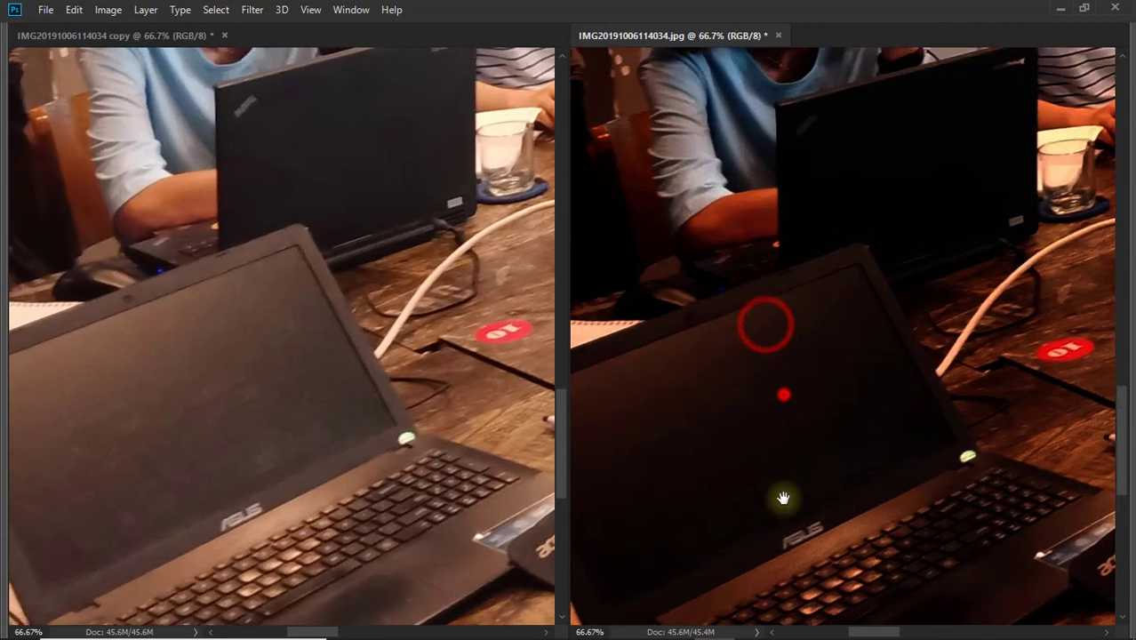
drag(783, 394, 786, 492)
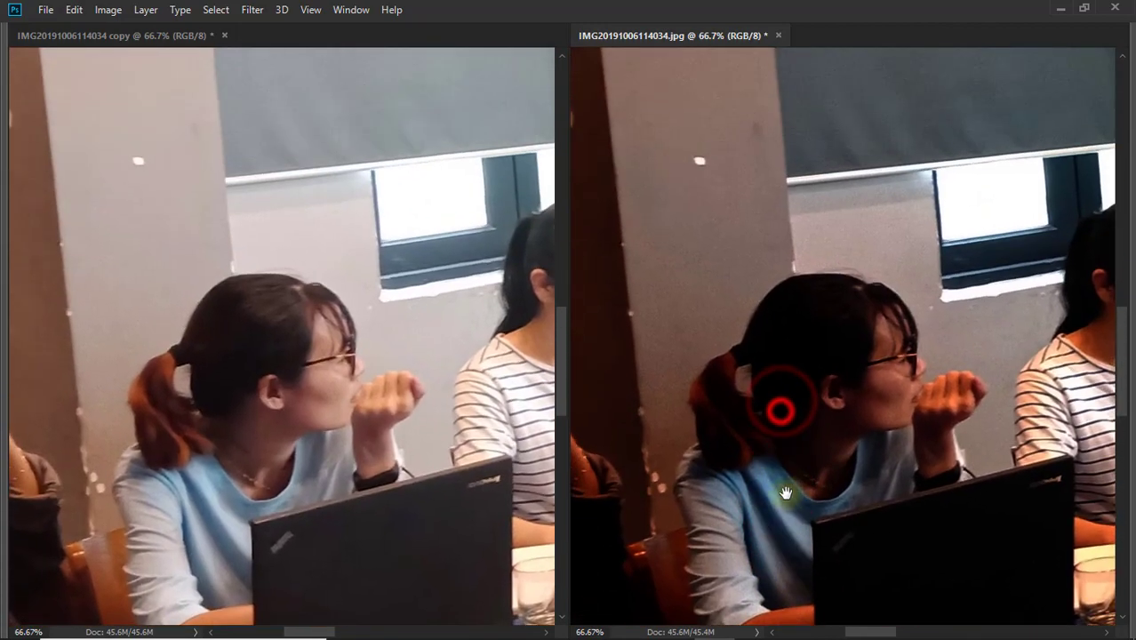
mouse_move(790, 365)
mouse_down()
mouse_move(680, 387)
mouse_move(688, 373)
mouse_move(743, 375)
mouse_up()
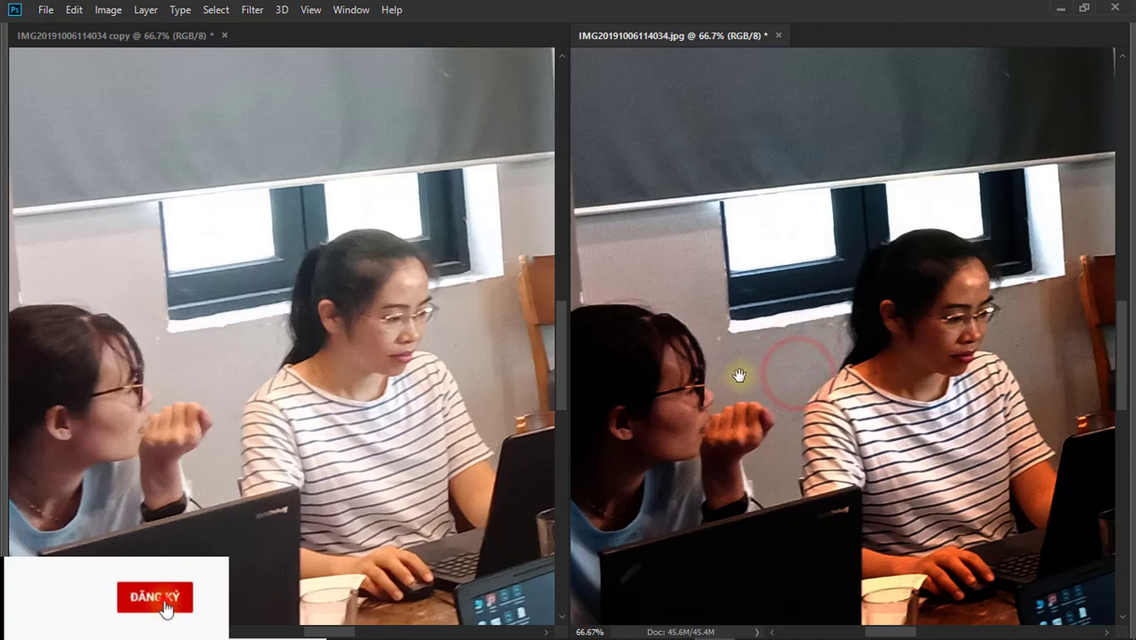
key(Tab)
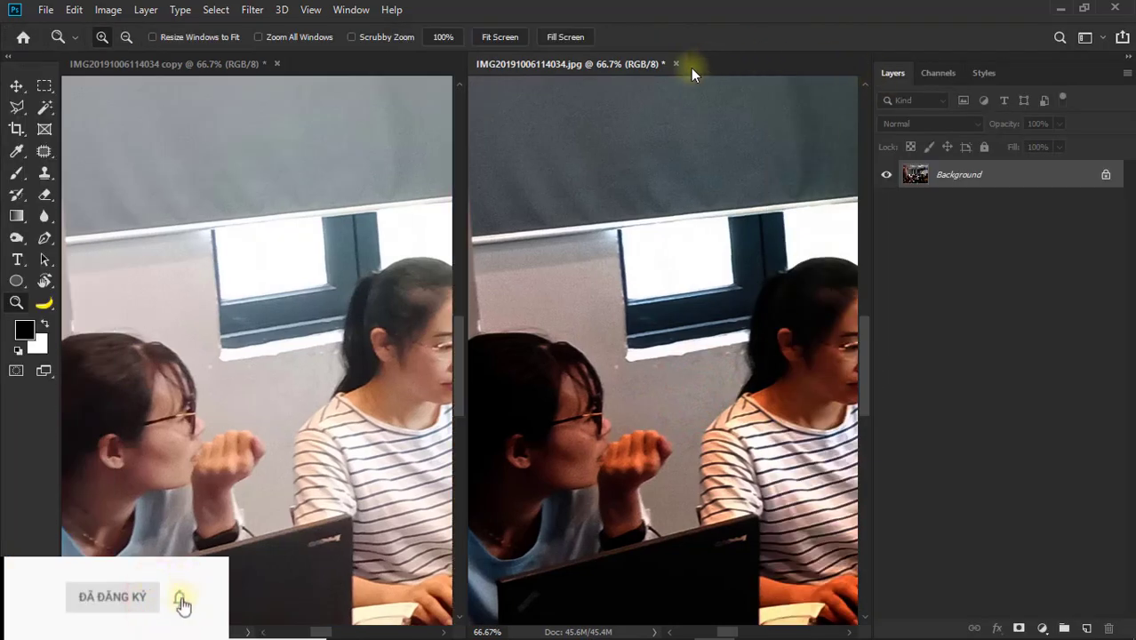
click(675, 64)
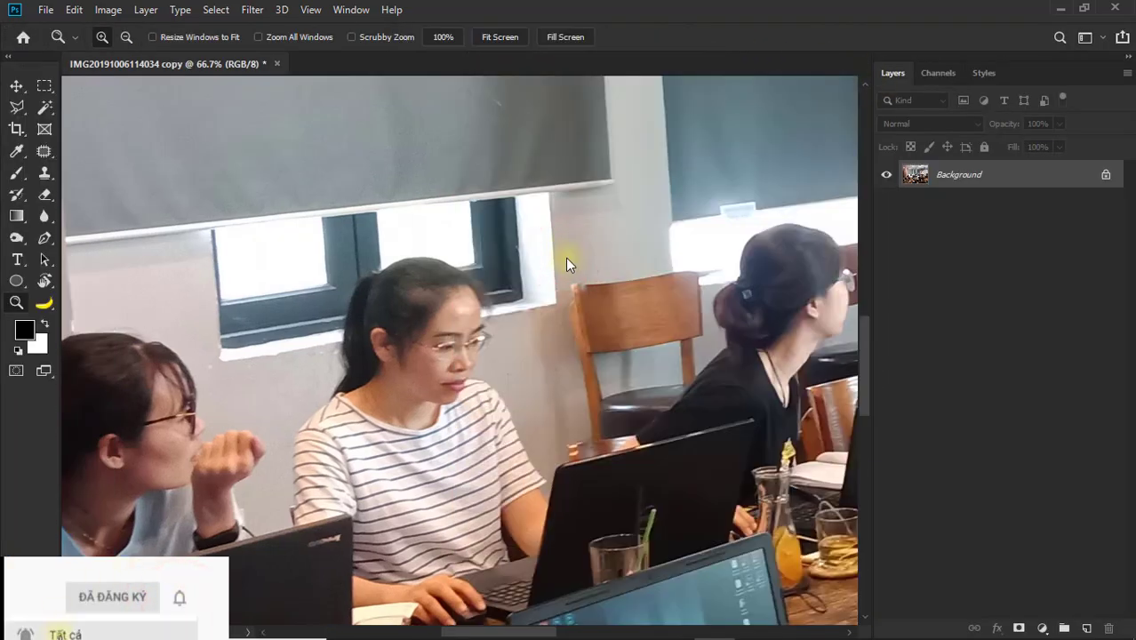
Draw a Polygonal Lasso selection around the window blind.
key(ctrl+0)
key(v)
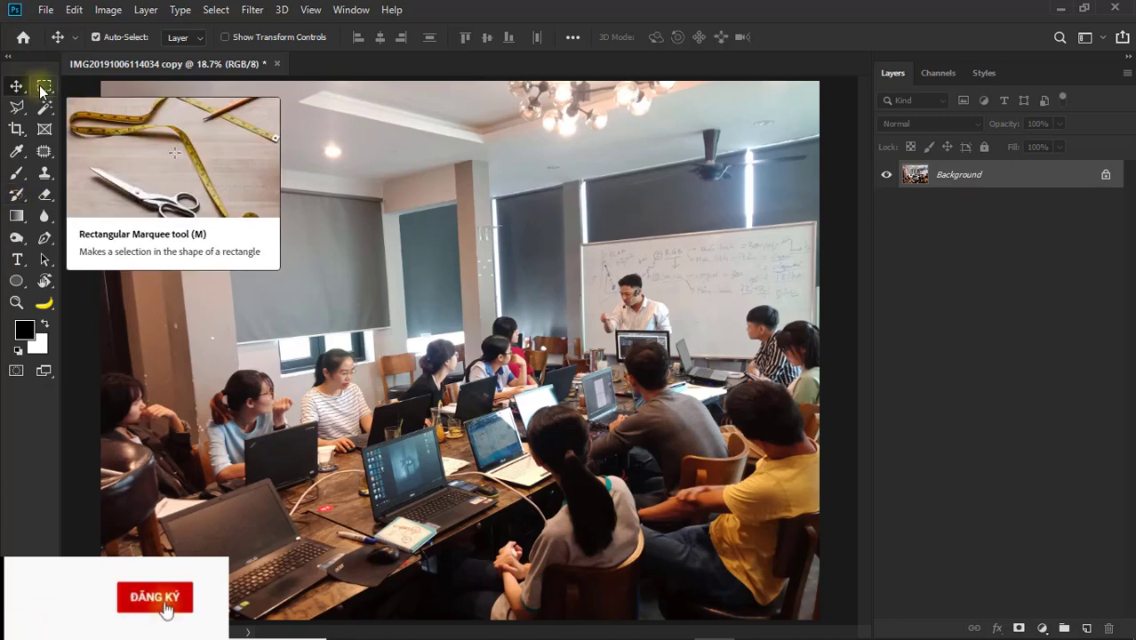
click(43, 86)
click(17, 106)
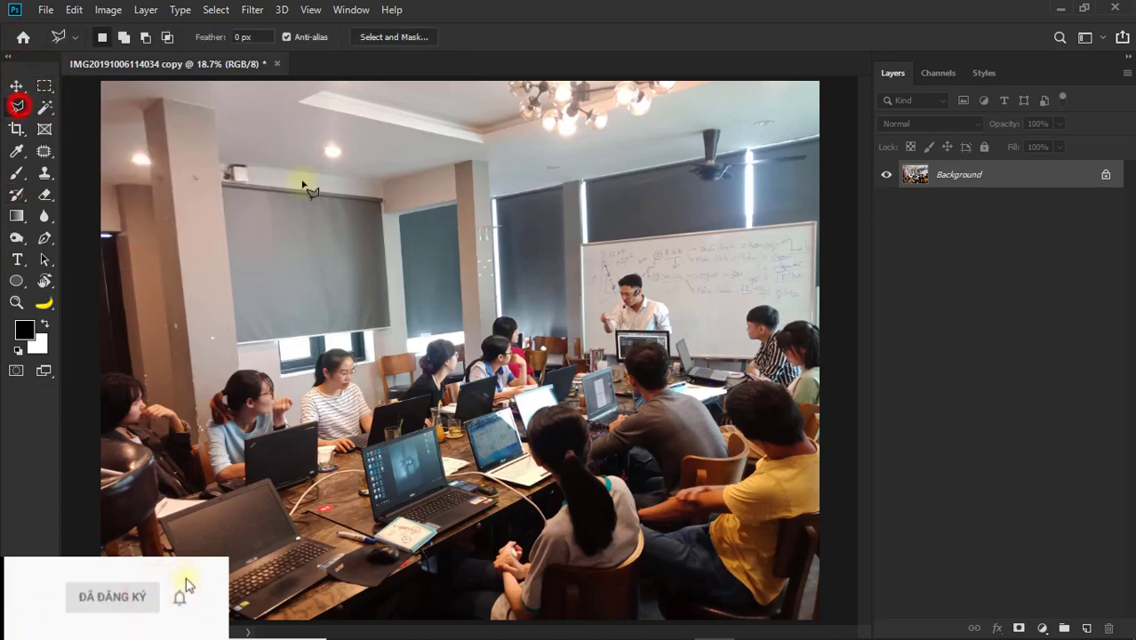
click(385, 188)
click(243, 265)
click(305, 365)
click(466, 377)
click(539, 262)
click(515, 208)
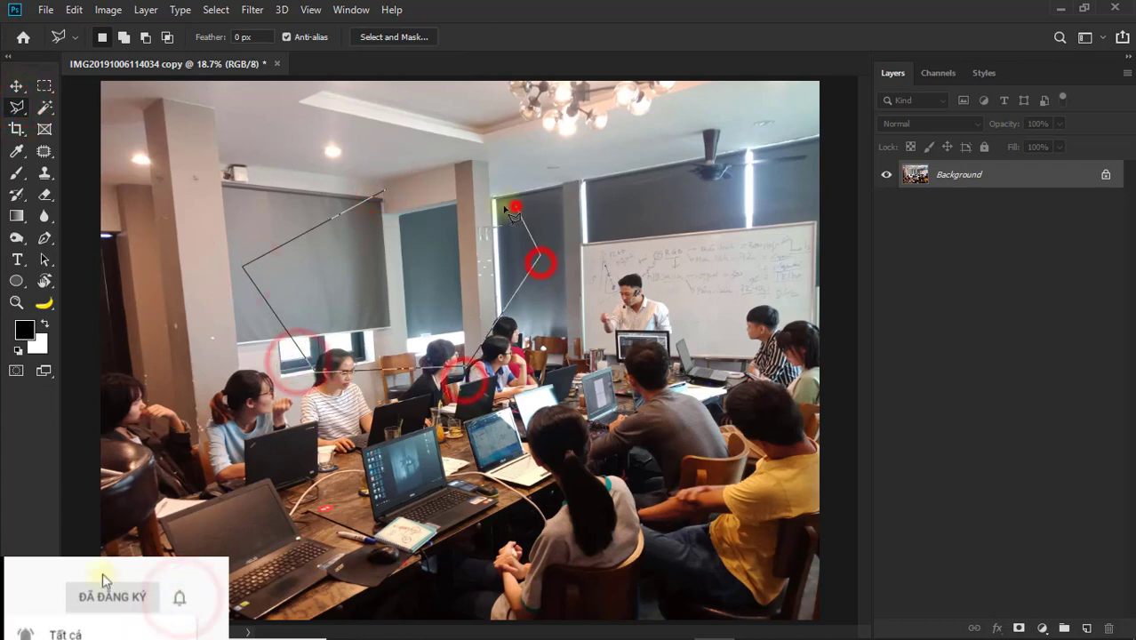
click(386, 192)
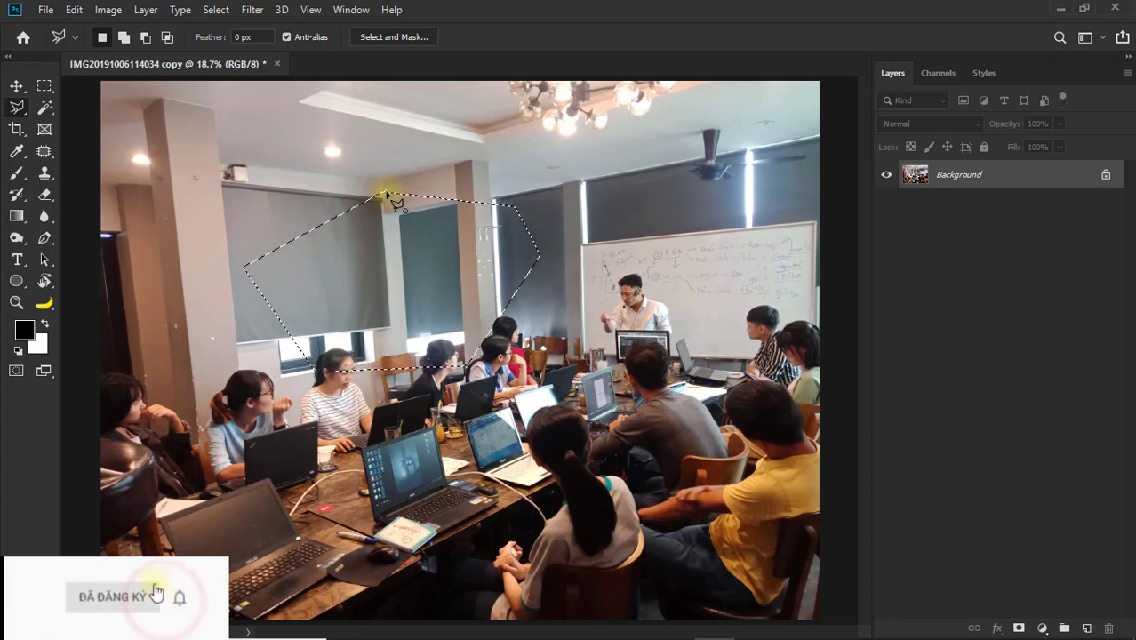
Set the selection feather to 50 px, then deselect.
click(215, 9)
mouse_move(267, 246)
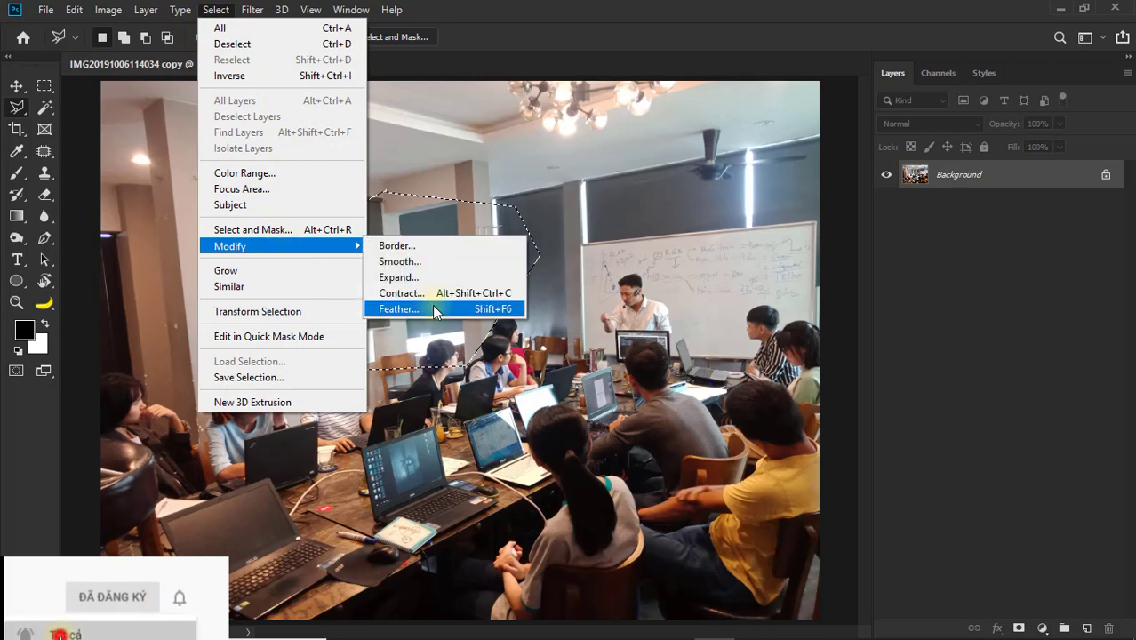
click(464, 7)
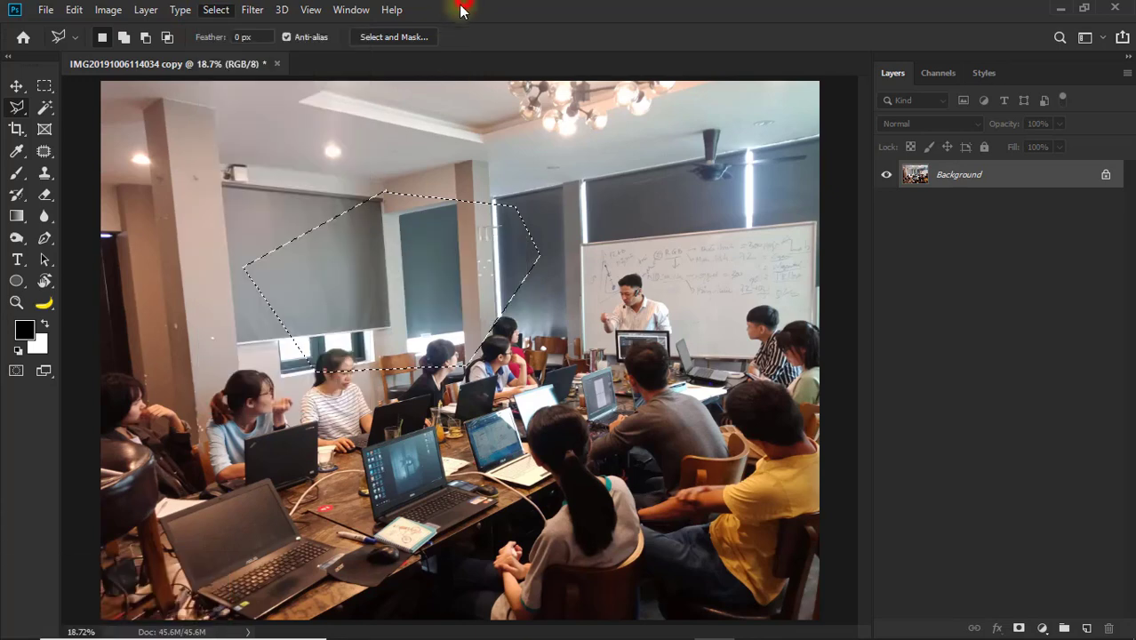
click(256, 37)
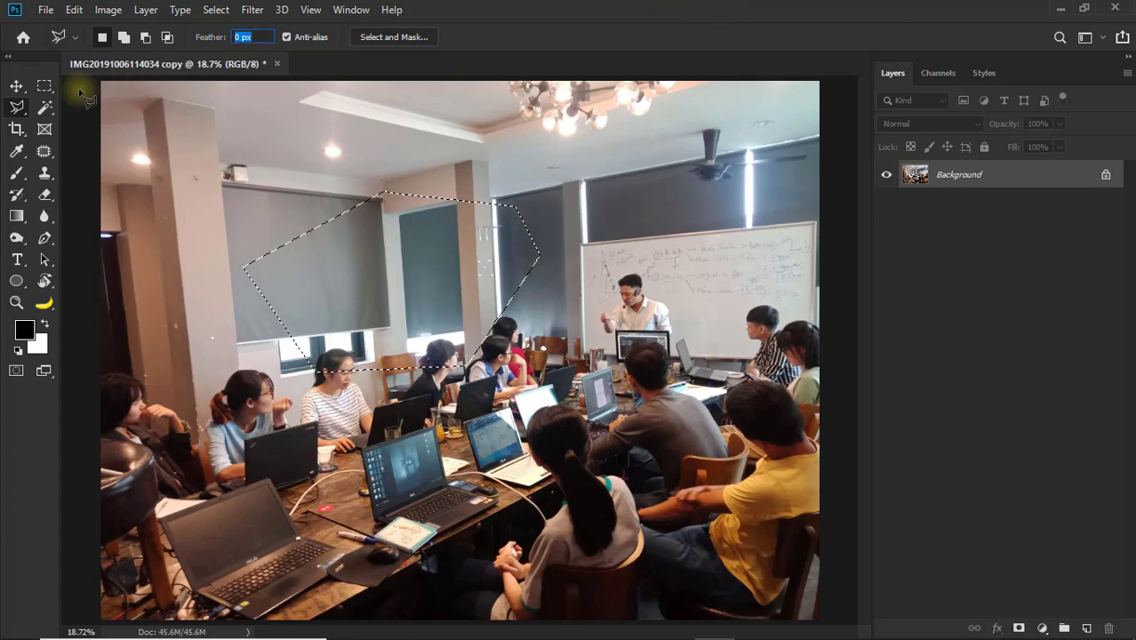
click(16, 86)
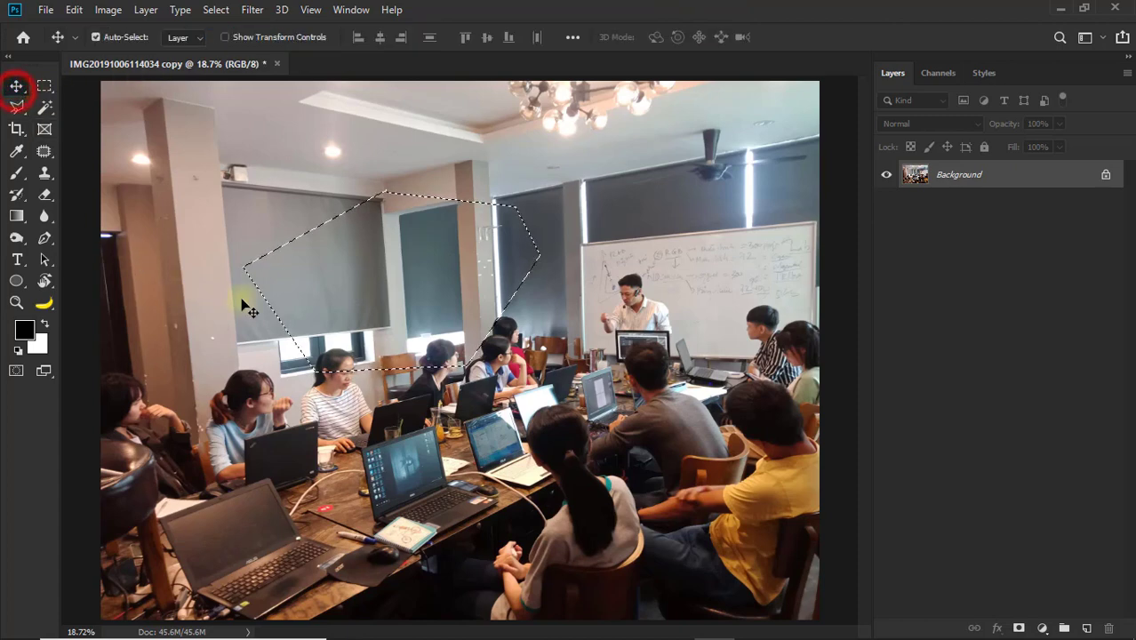
click(16, 108)
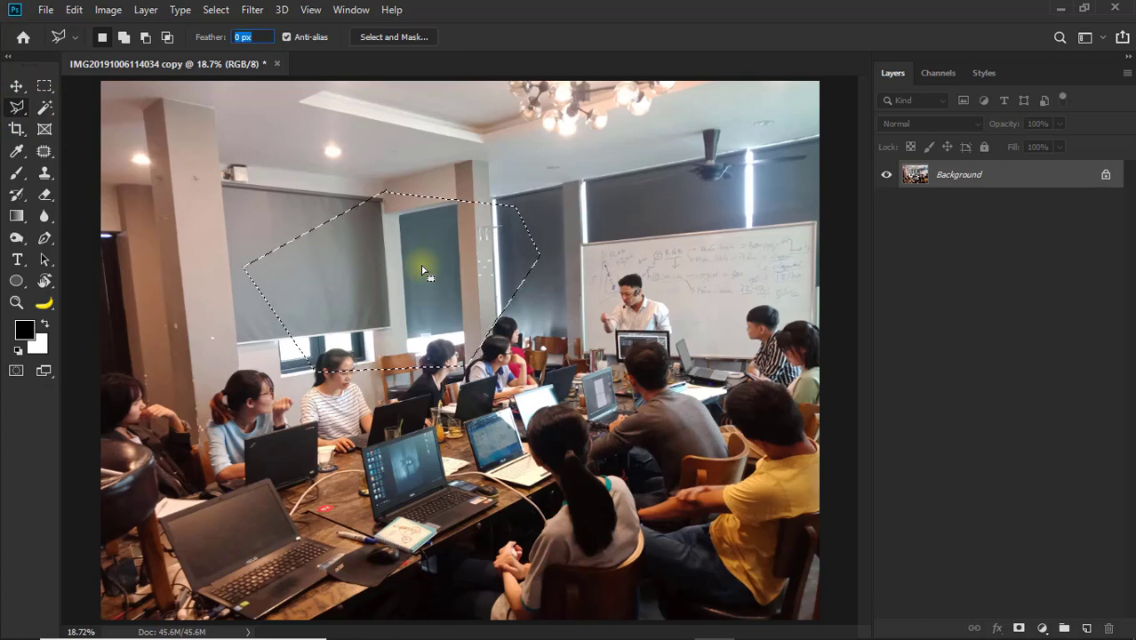
text(50)
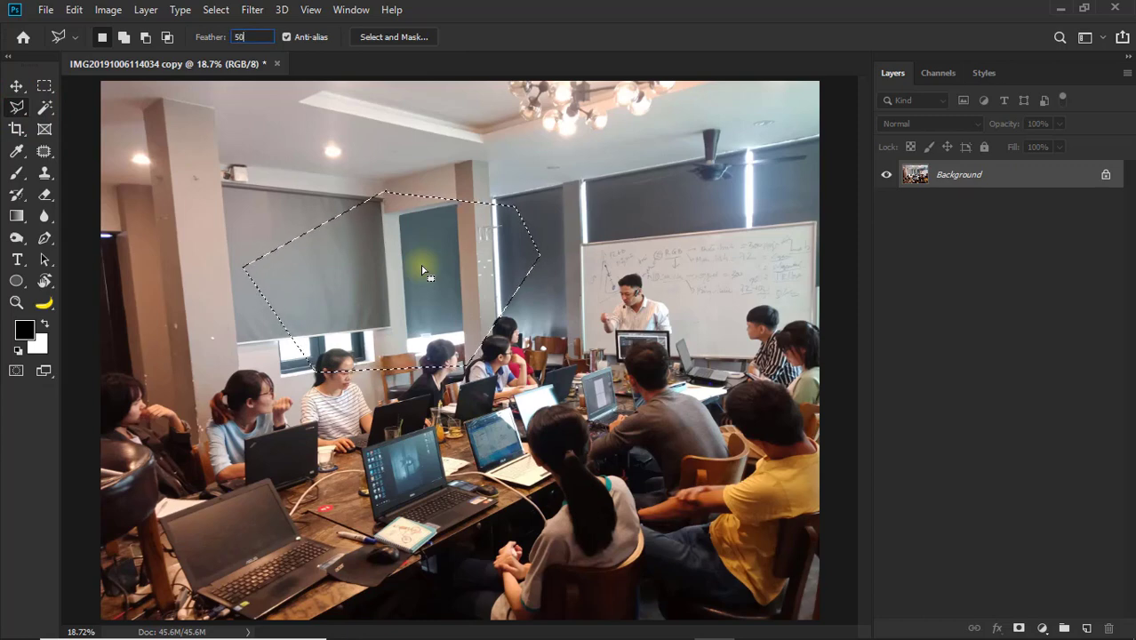
key(Return)
key(Return)
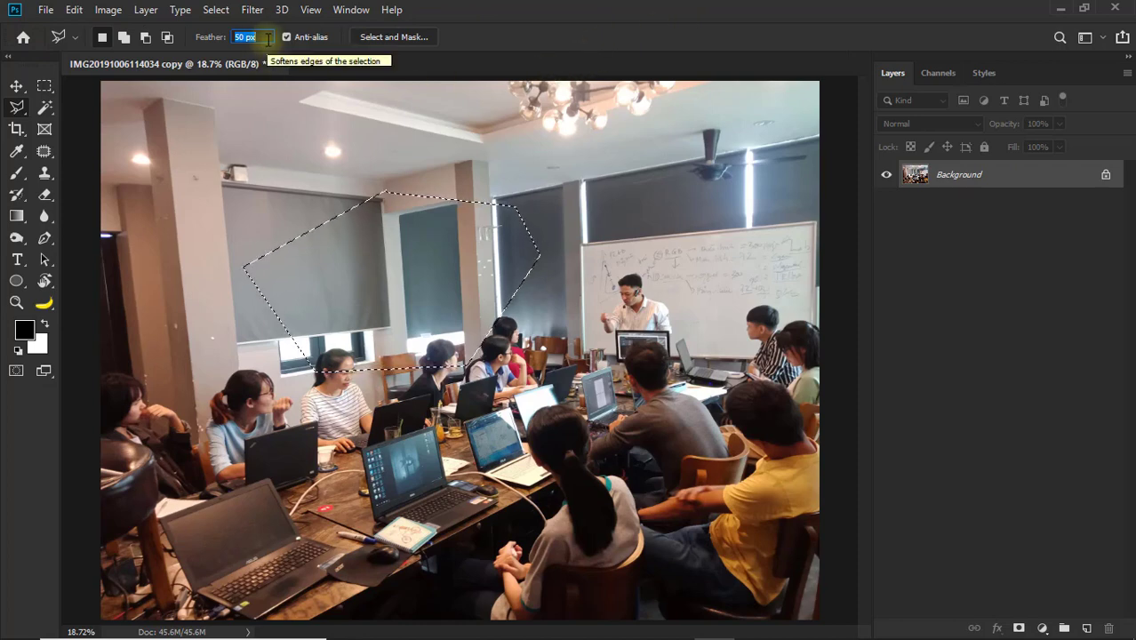
key(ctrl+d)
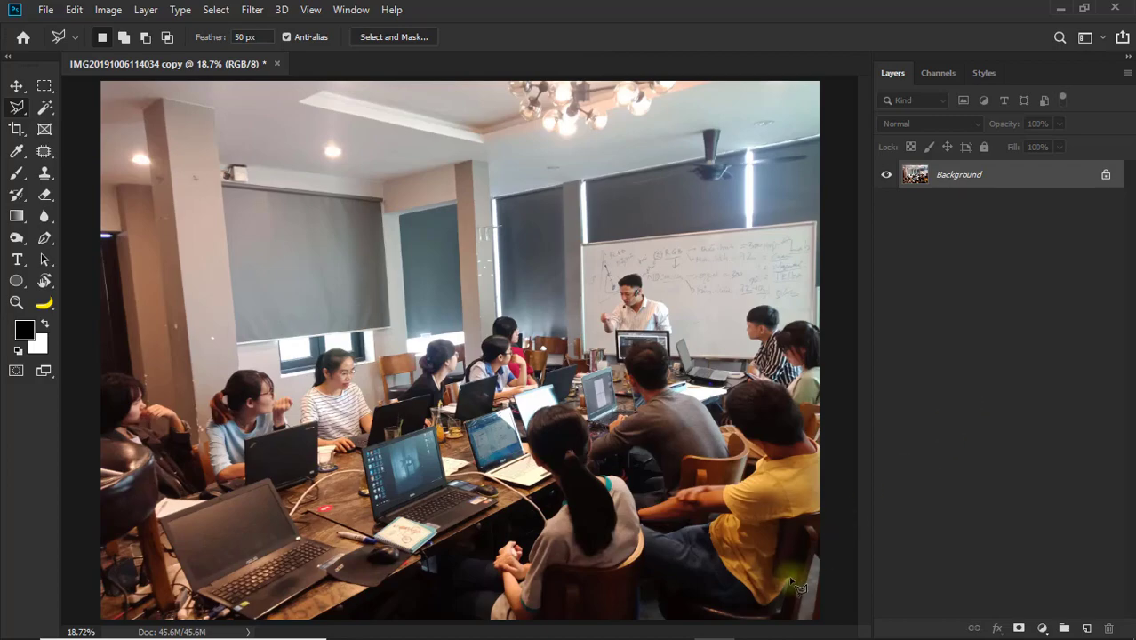
Set the foreground colour to a strong blue for the Brush tool.
click(17, 172)
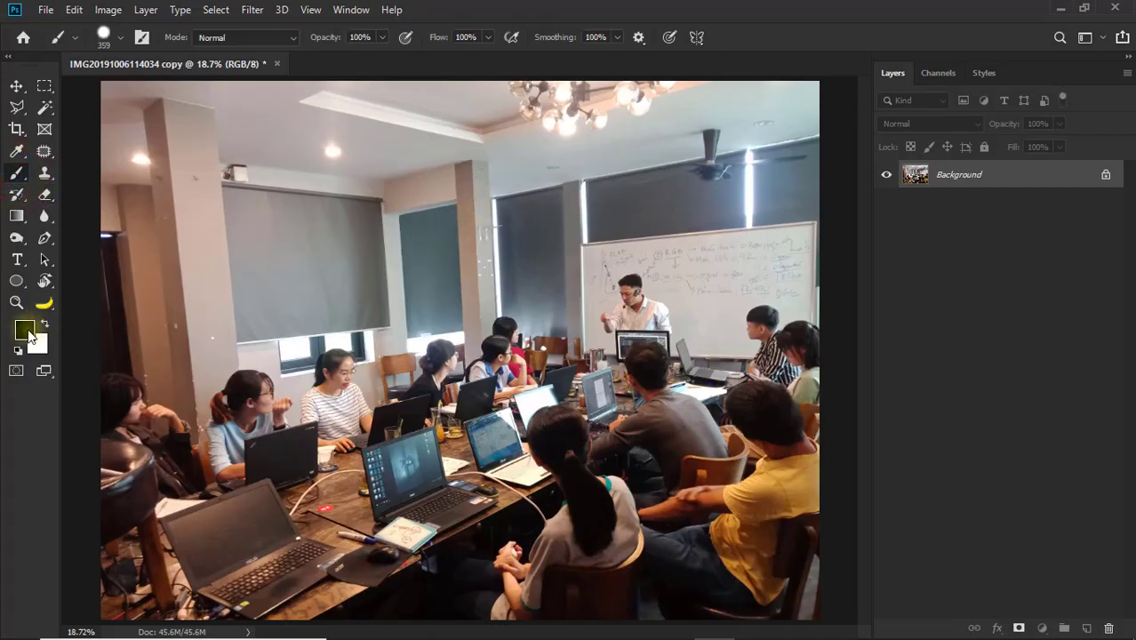
click(24, 329)
click(647, 127)
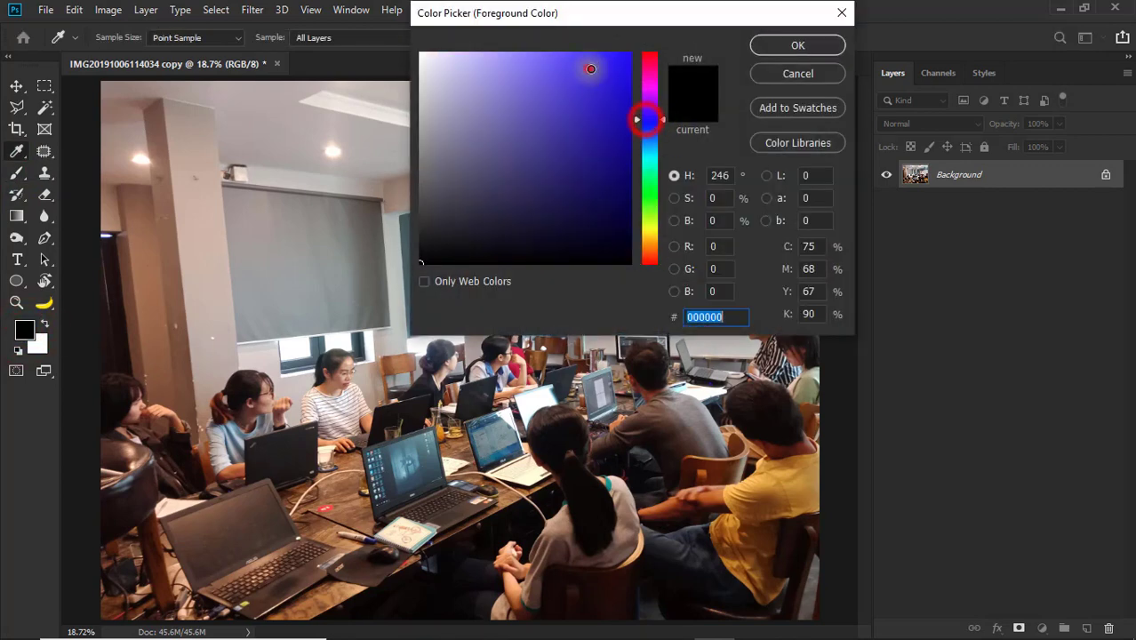
click(589, 66)
click(798, 44)
Paint a solid blue patch over the blinds near the top centre.
mouse_move(491, 125)
mouse_down()
mouse_move(458, 191)
mouse_move(471, 282)
mouse_up()
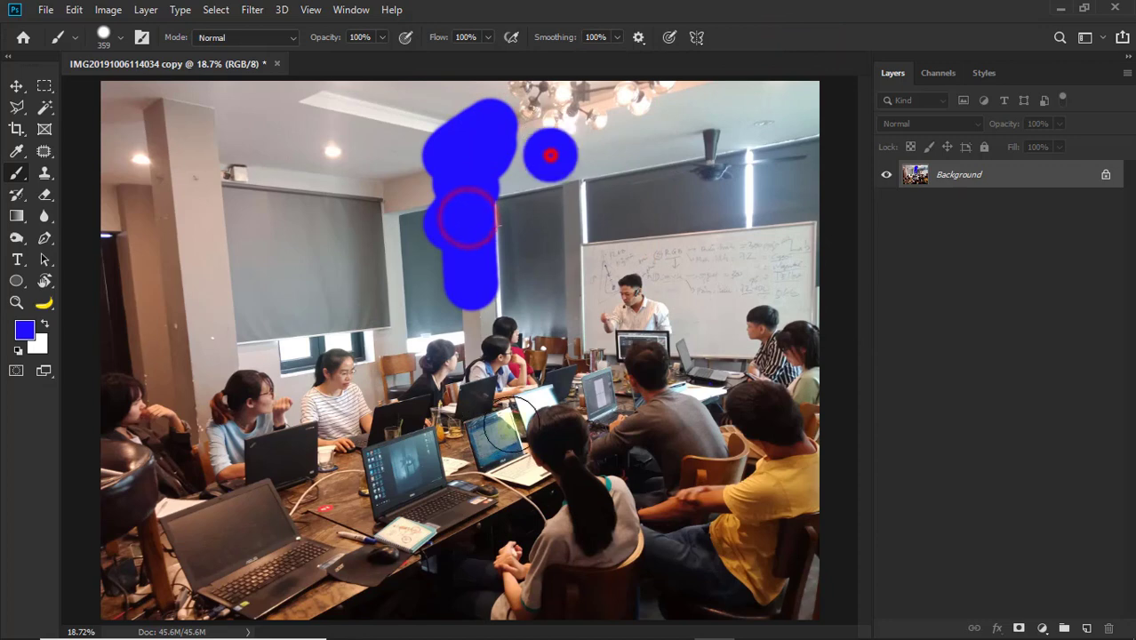
drag(550, 152, 545, 267)
drag(491, 178, 507, 254)
drag(520, 155, 524, 107)
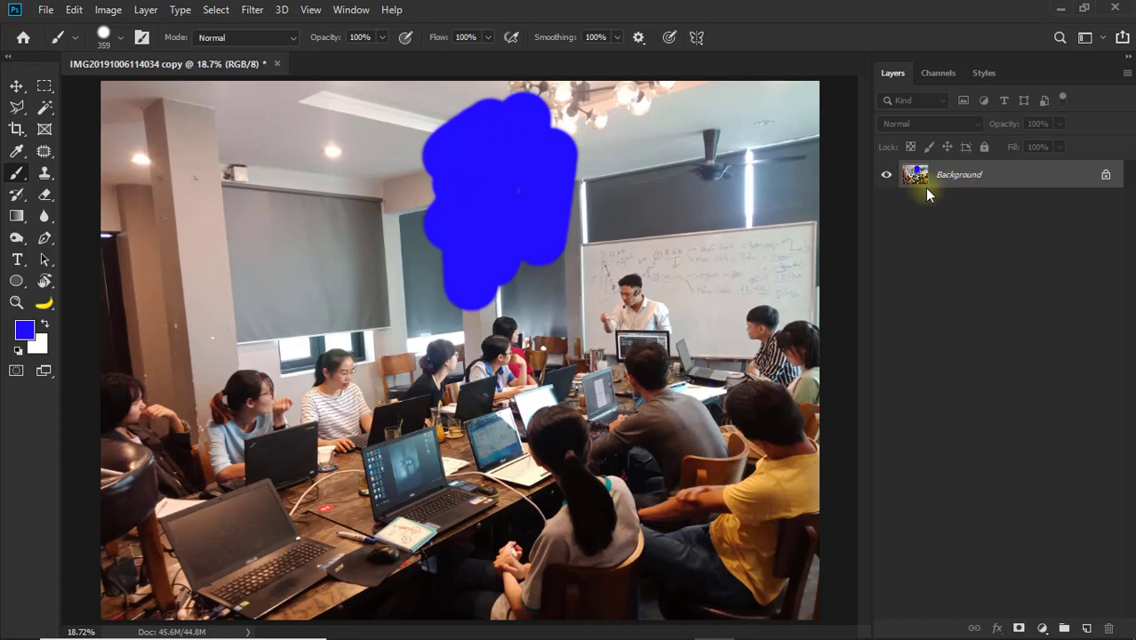
Enlarge the History Brush to about 822 px and paint away the blue patch.
click(17, 197)
right_click(557, 158)
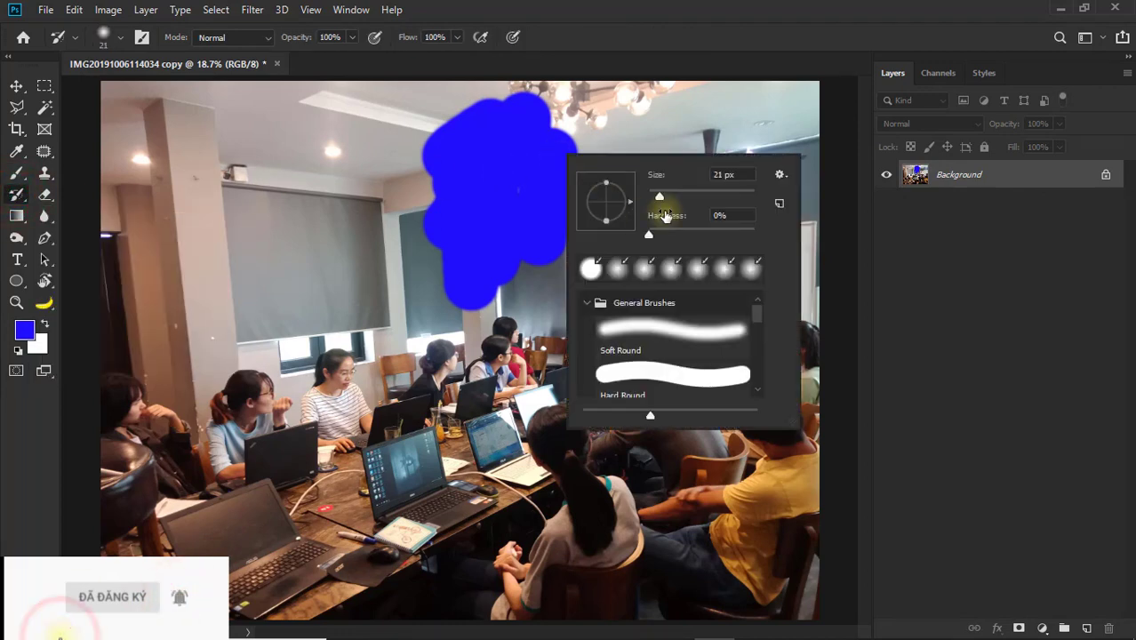
drag(658, 196, 728, 197)
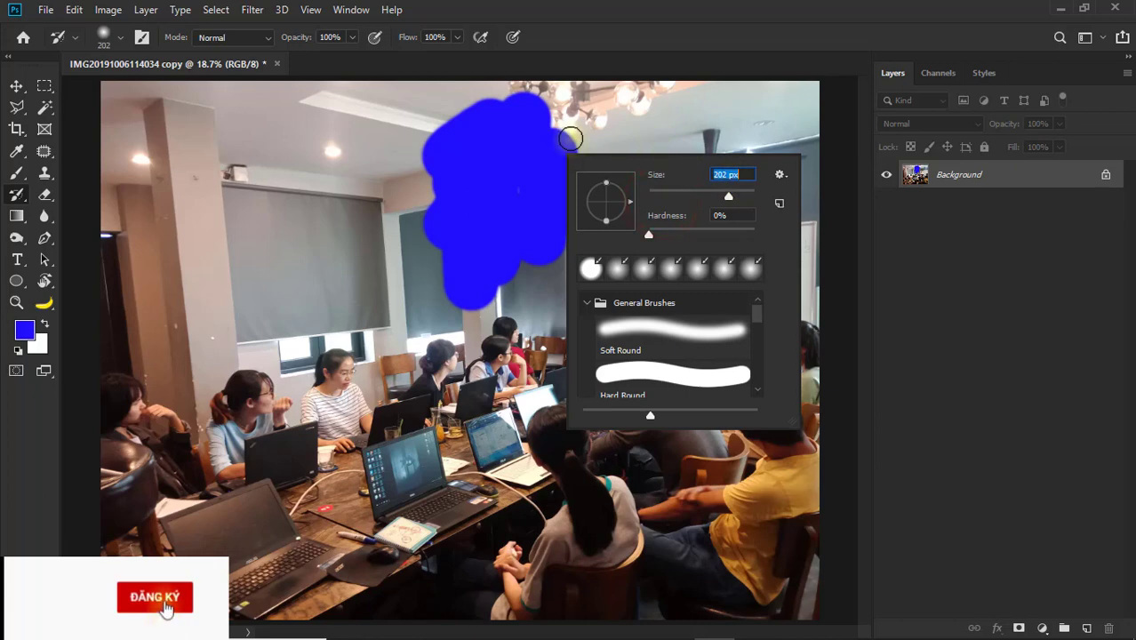
mouse_move(475, 148)
mouse_down()
mouse_move(523, 165)
mouse_move(461, 254)
mouse_up()
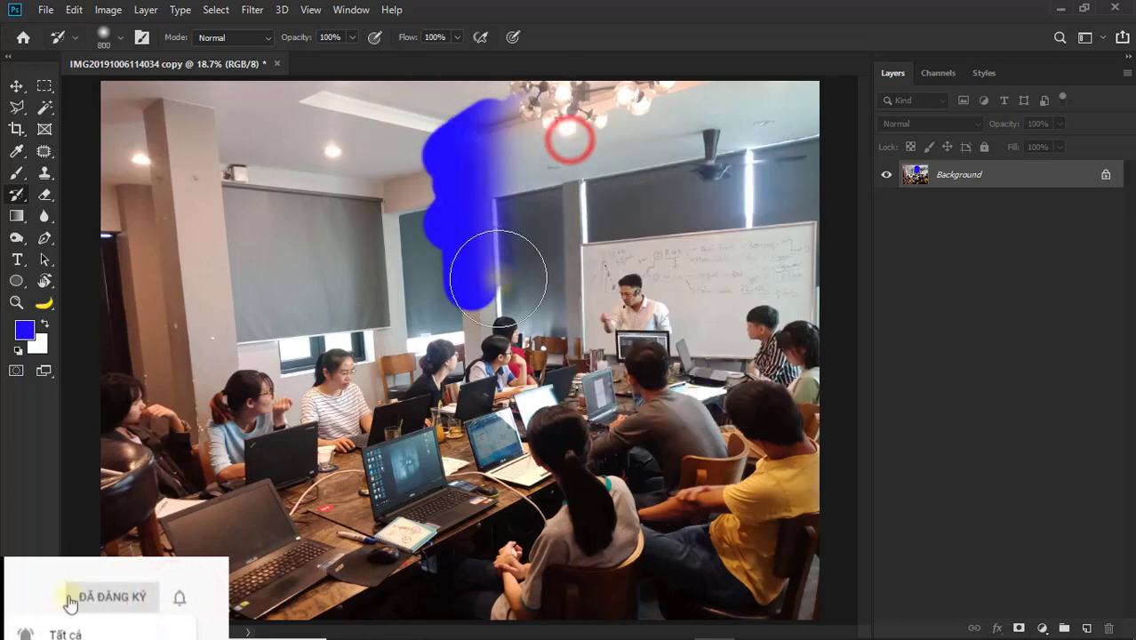
drag(583, 115, 536, 233)
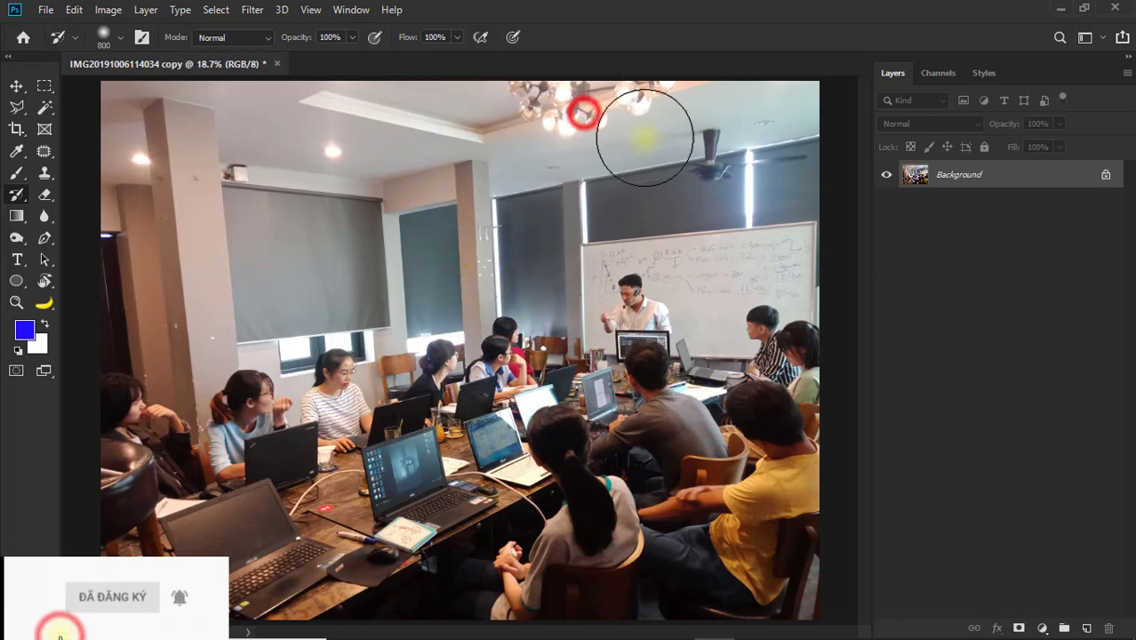
Crop a thin sliver off the photo's left edge.
key(c)
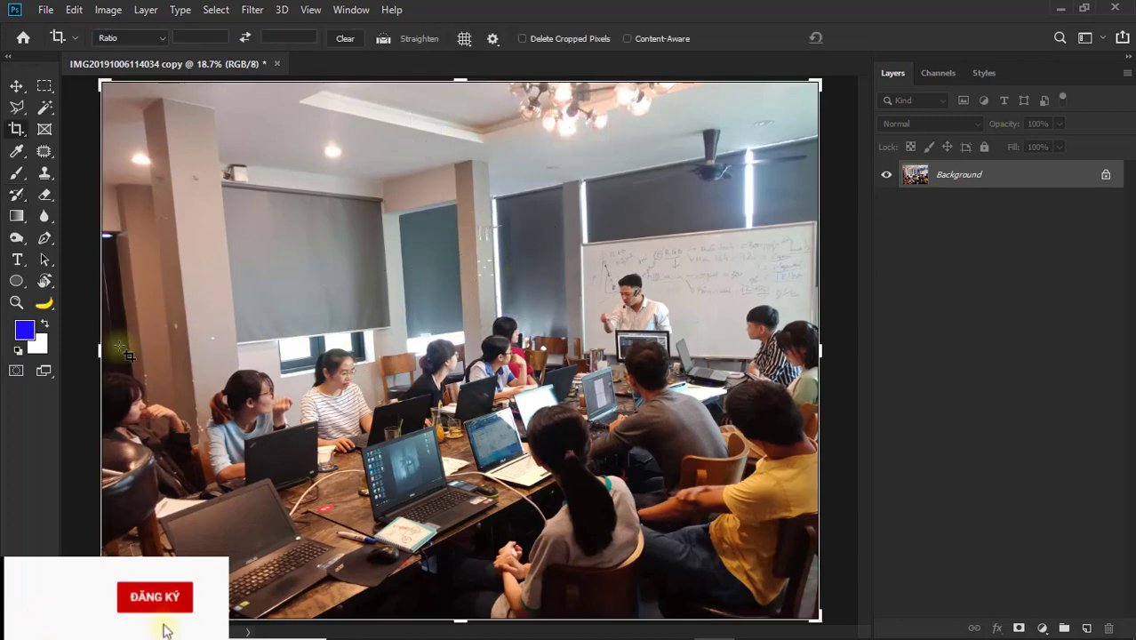
drag(104, 350, 108, 349)
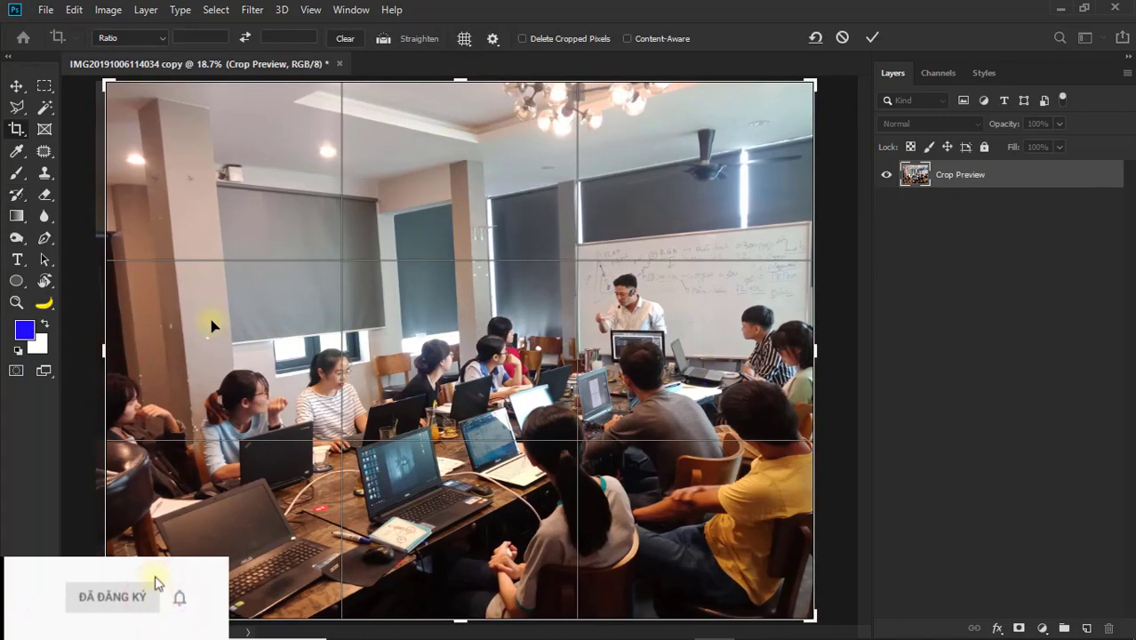
double_click(210, 322)
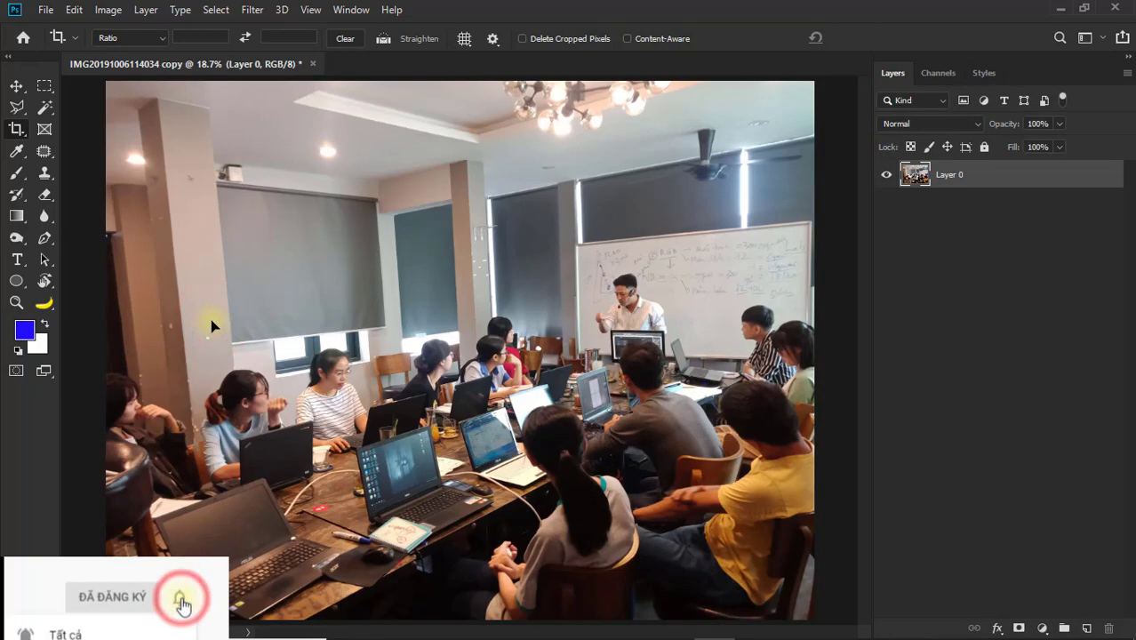
Paint a large blue oval on the wall near the top centre.
click(16, 173)
click(499, 188)
mouse_move(452, 204)
mouse_down()
mouse_move(545, 167)
mouse_move(405, 245)
mouse_up()
click(13, 199)
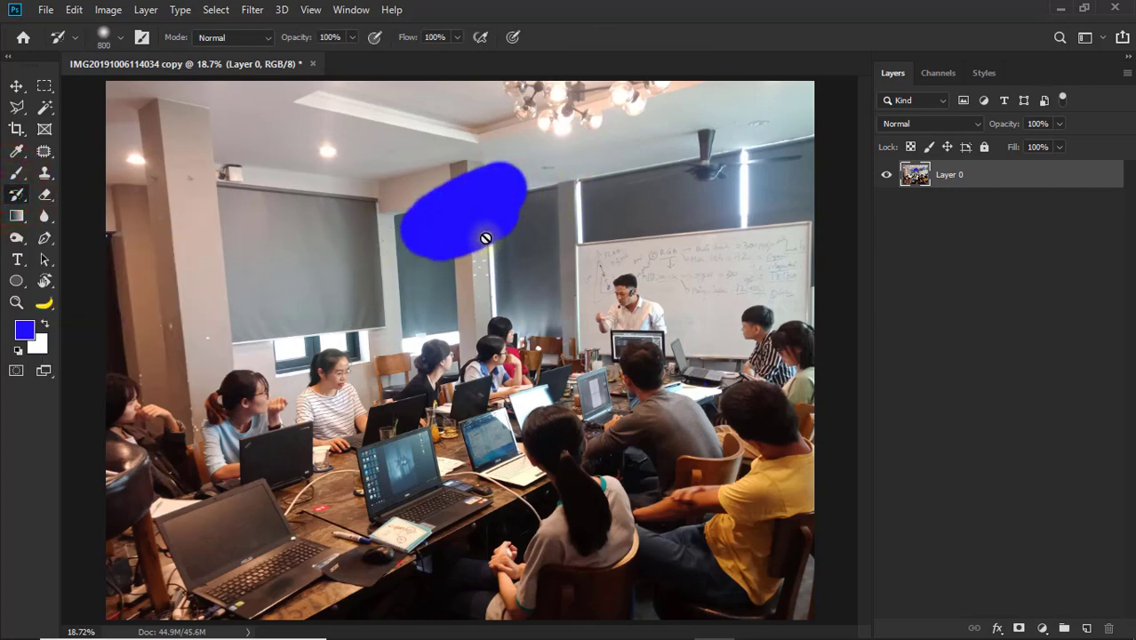
right_click(18, 197)
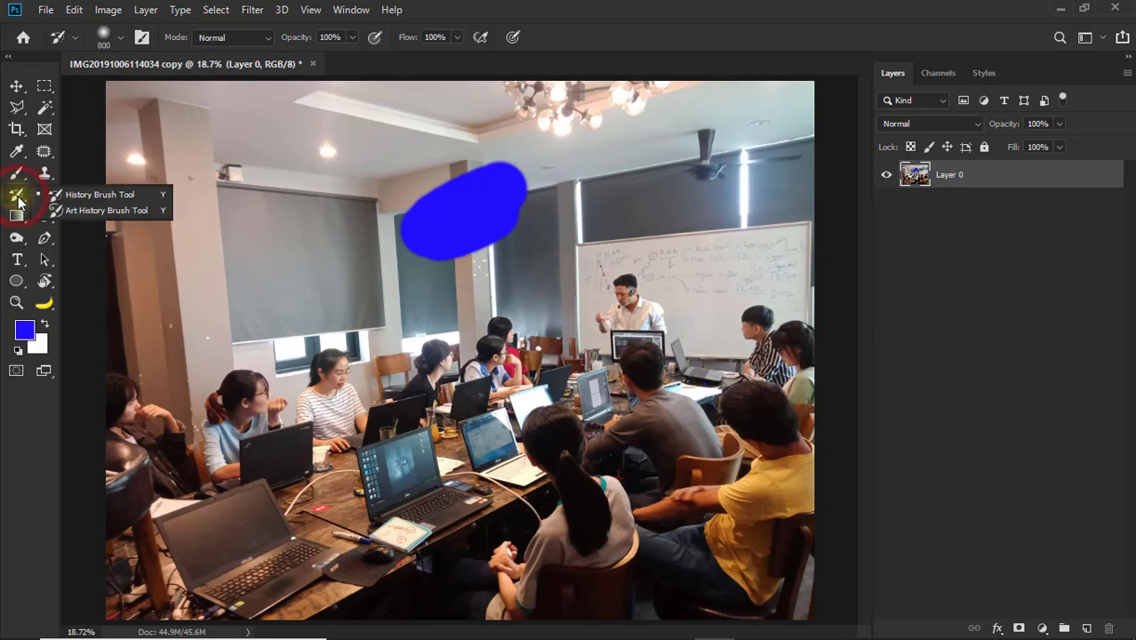
click(74, 10)
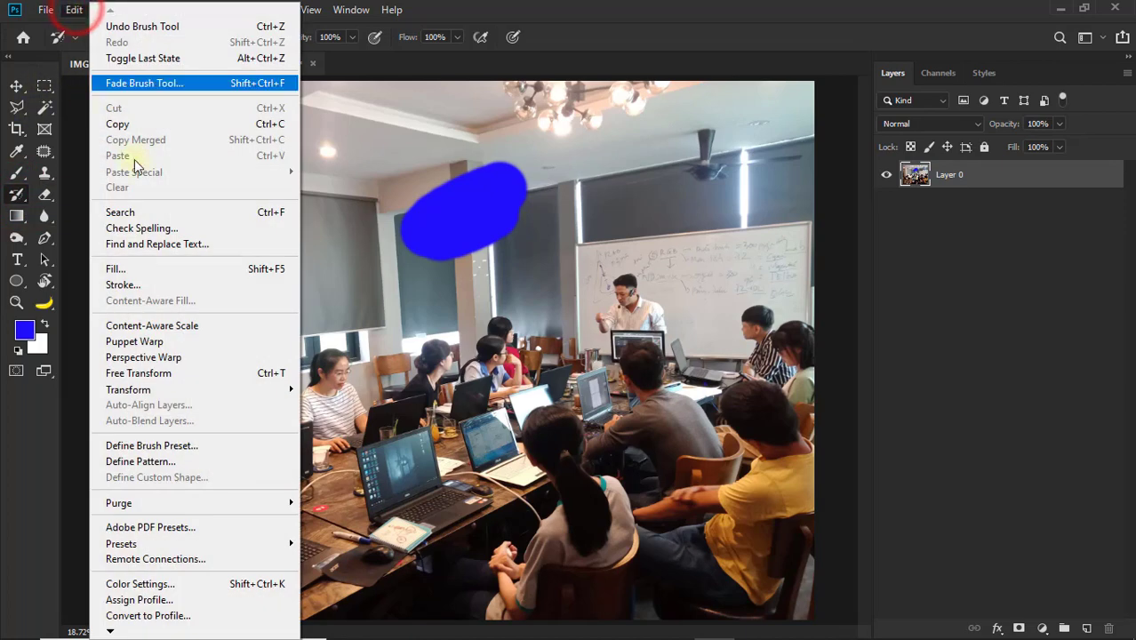
Review the Fill dialog's Contents choices and cancel without filling.
click(133, 268)
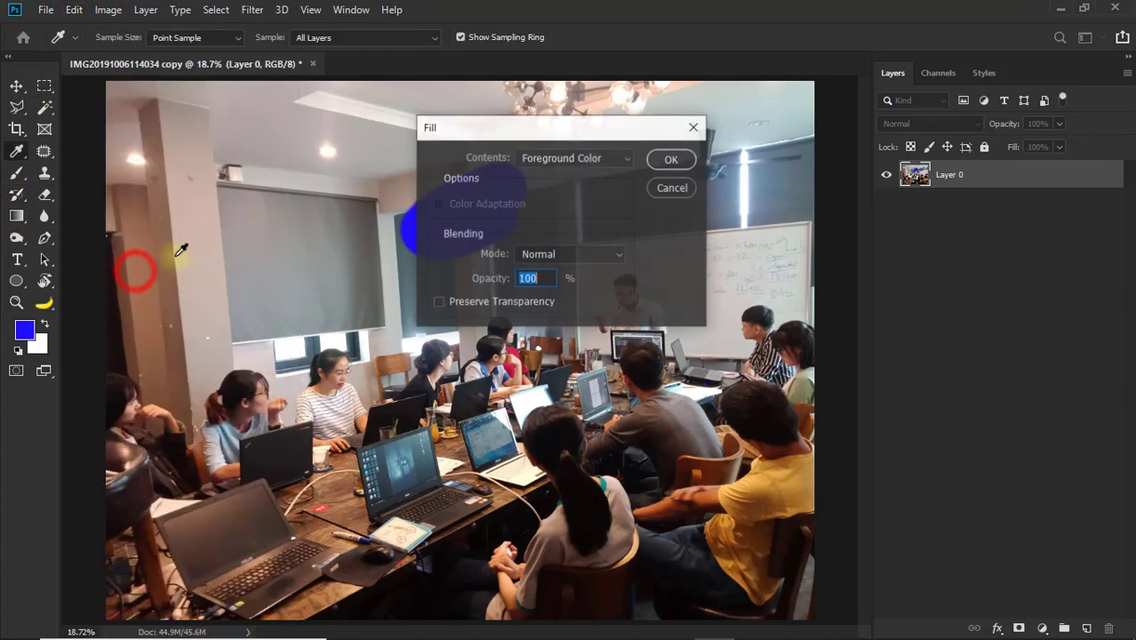
click(566, 160)
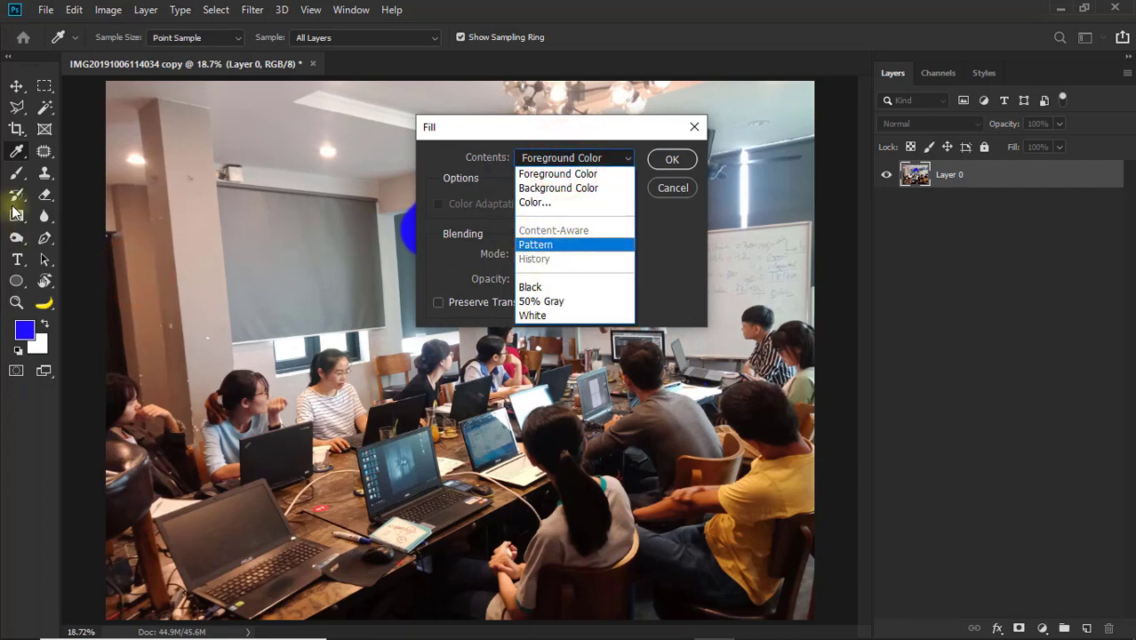
click(15, 200)
click(672, 159)
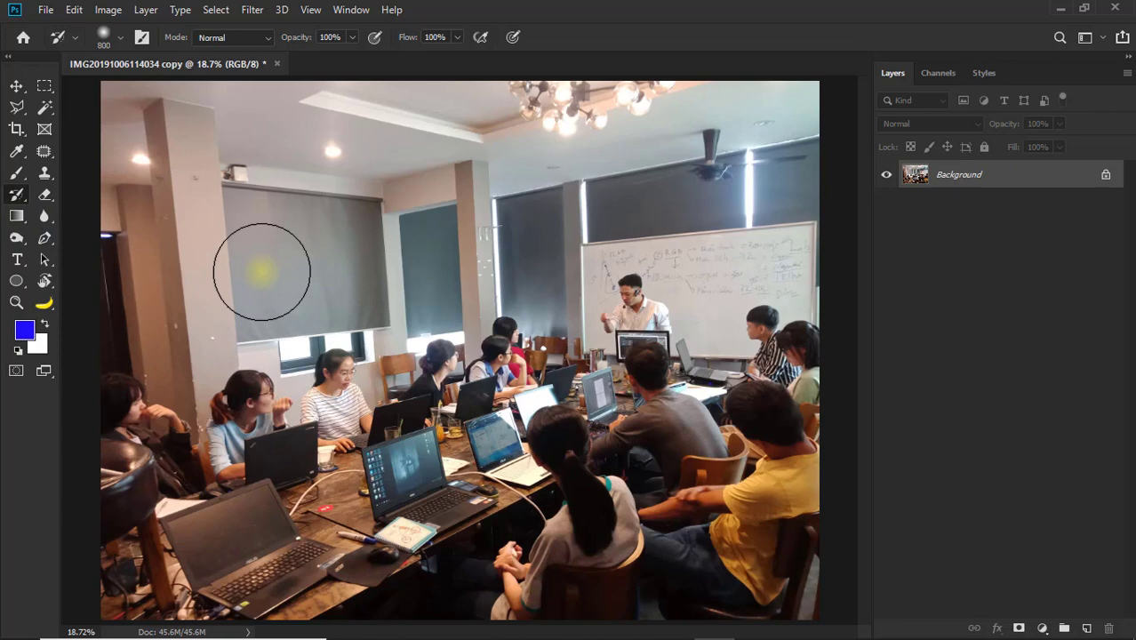
Crop the photo inward from the top-left corner to about 92.8% by 91.3% and commit it.
click(16, 129)
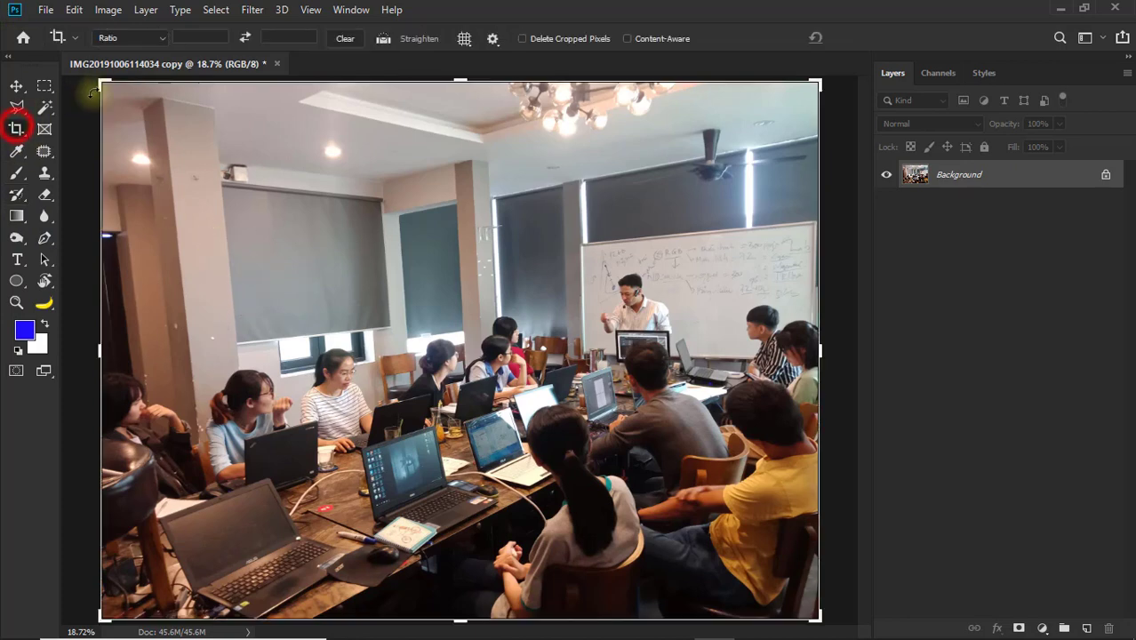
drag(101, 81, 127, 107)
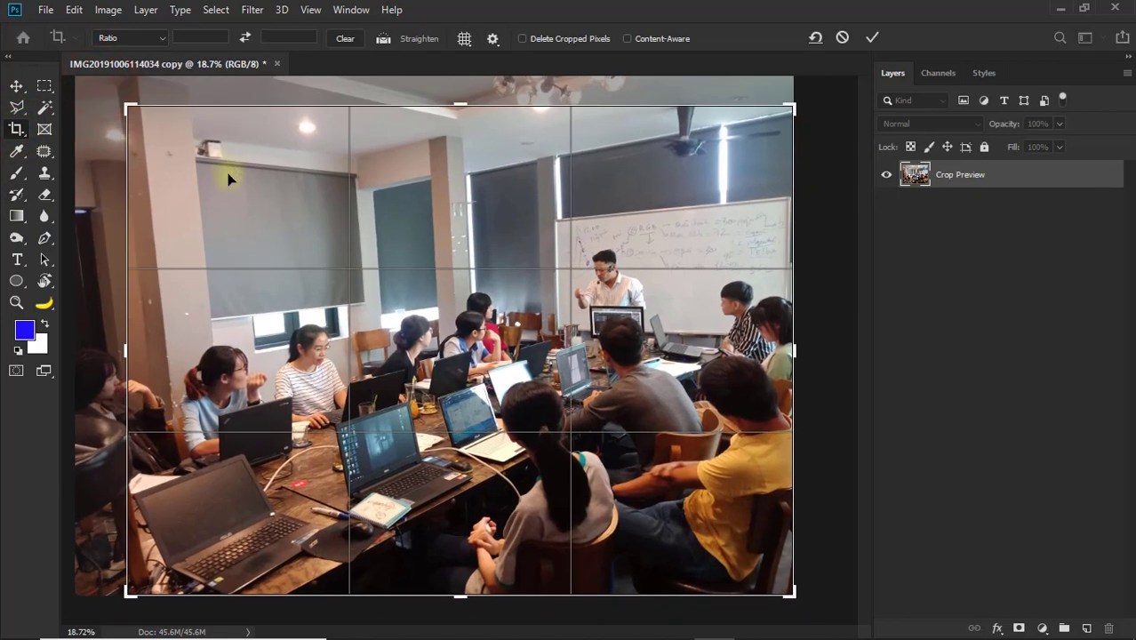
double_click(225, 174)
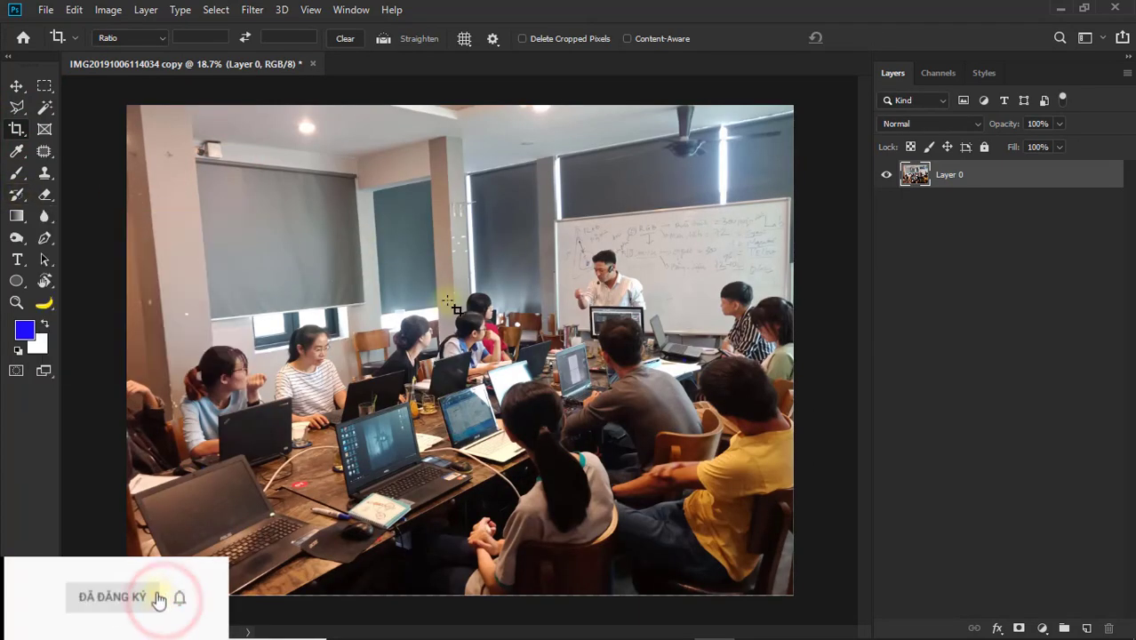
Show the History panel and compare the original state with the Crop state.
click(351, 10)
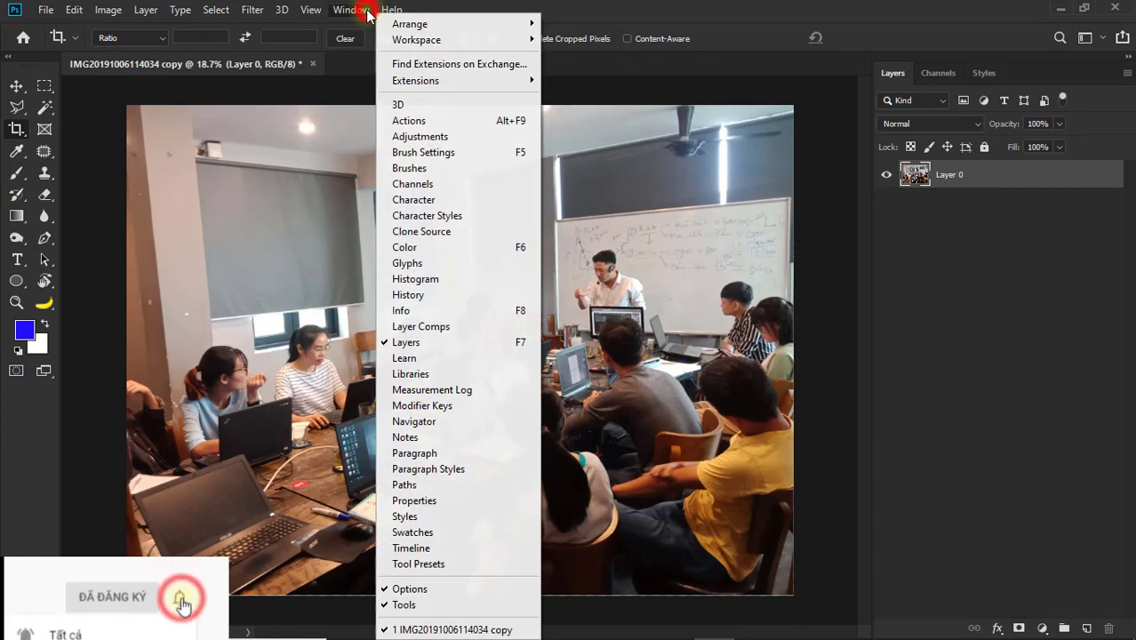
click(409, 294)
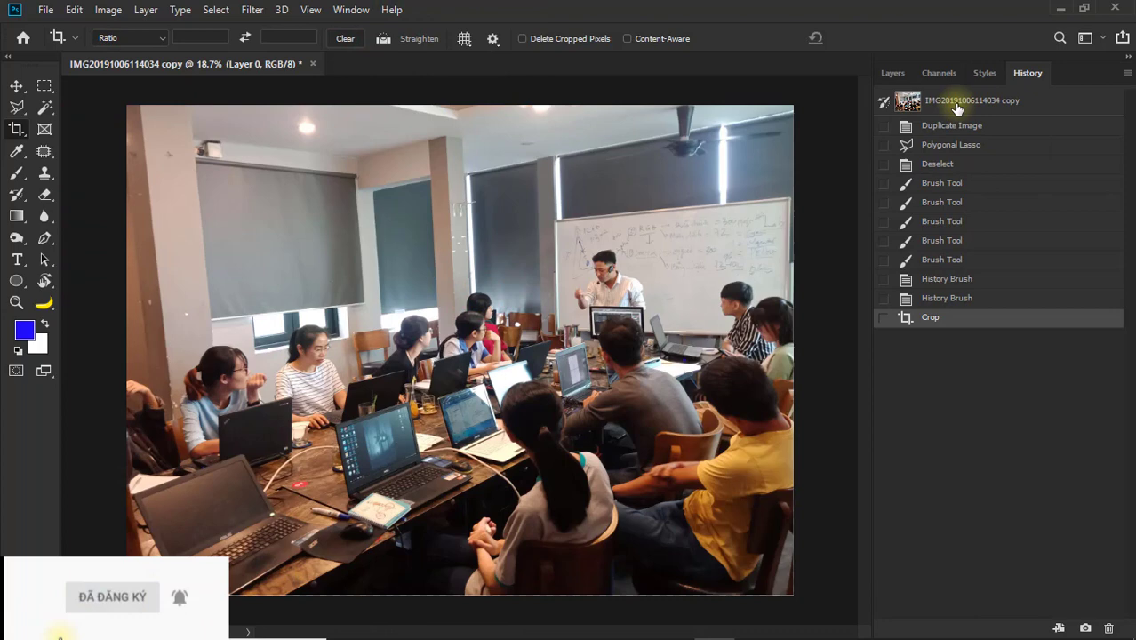
click(957, 107)
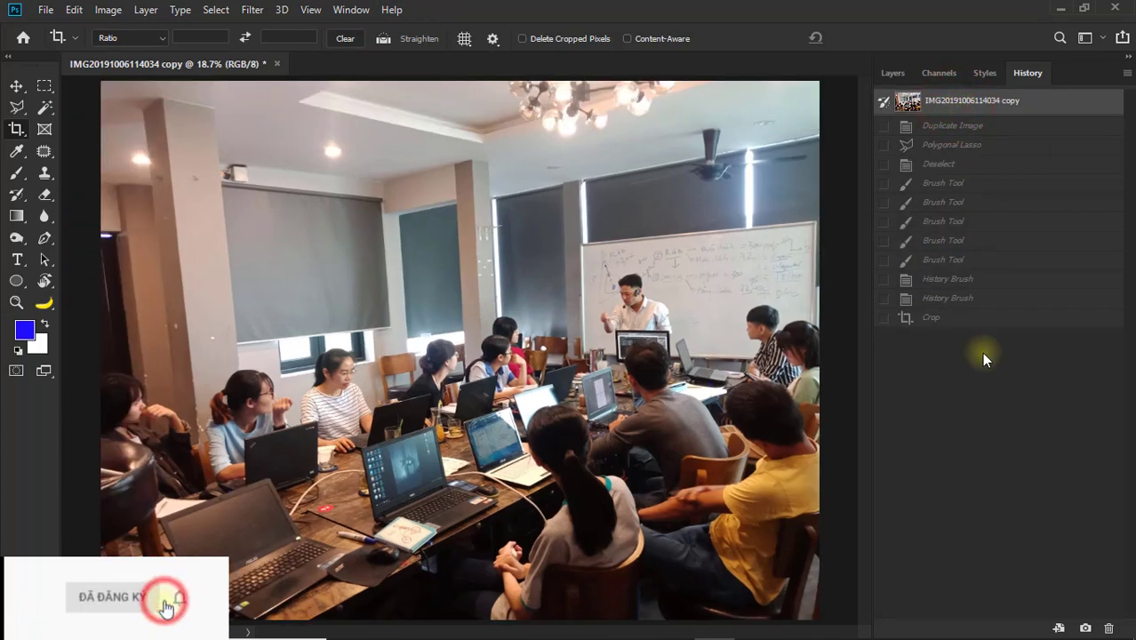
click(981, 320)
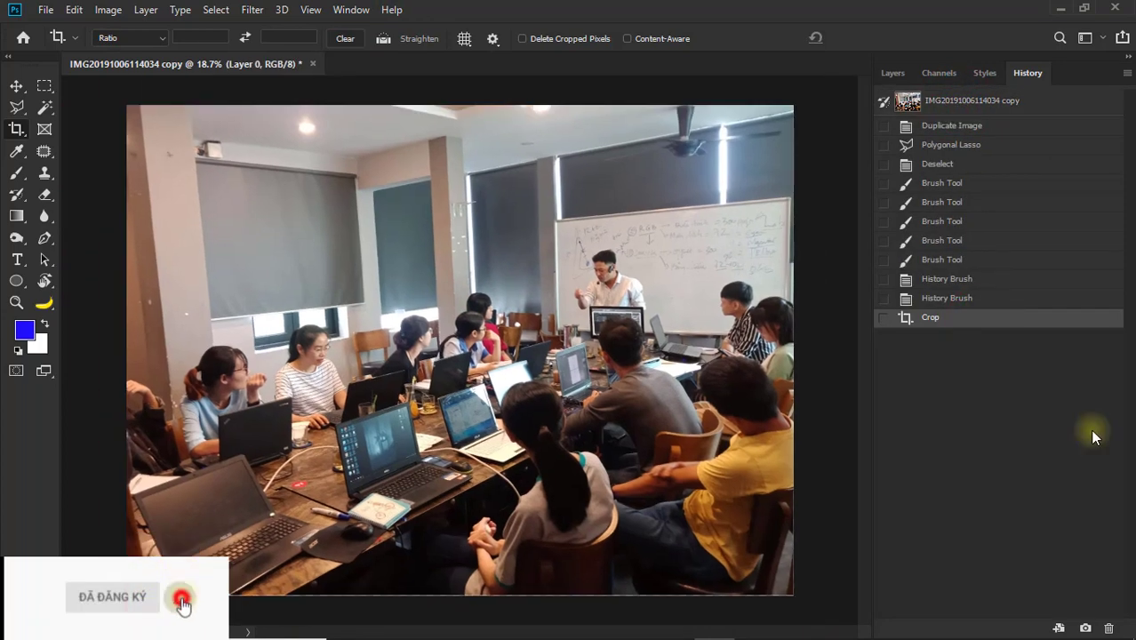
Create Snapshot 1 of the cropped state and set it as the history source.
click(1085, 629)
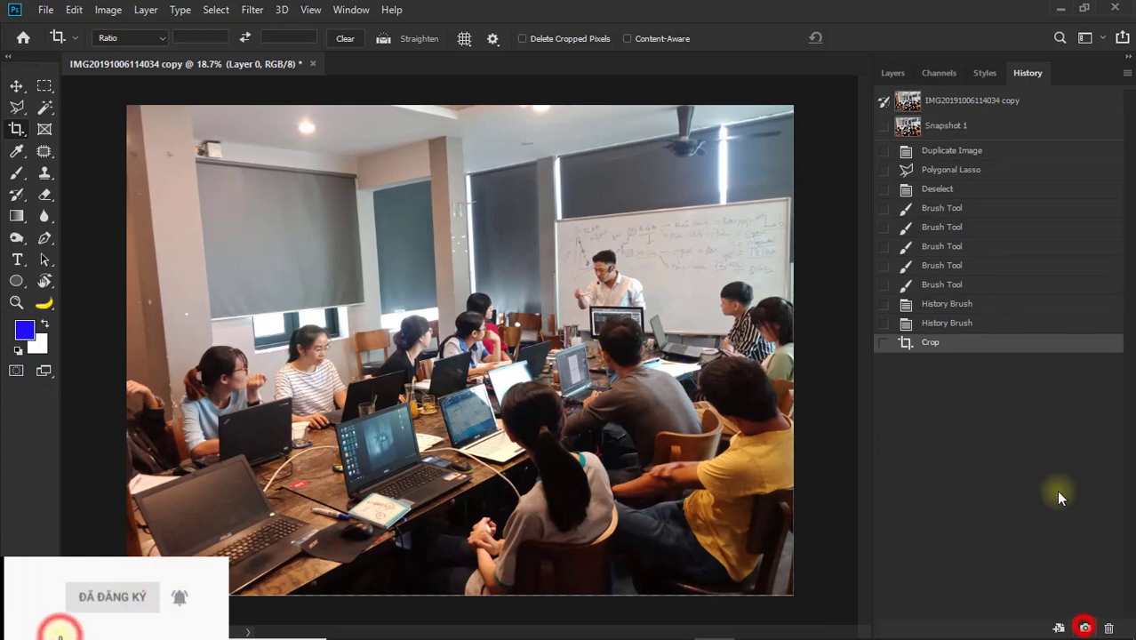
click(940, 126)
click(950, 102)
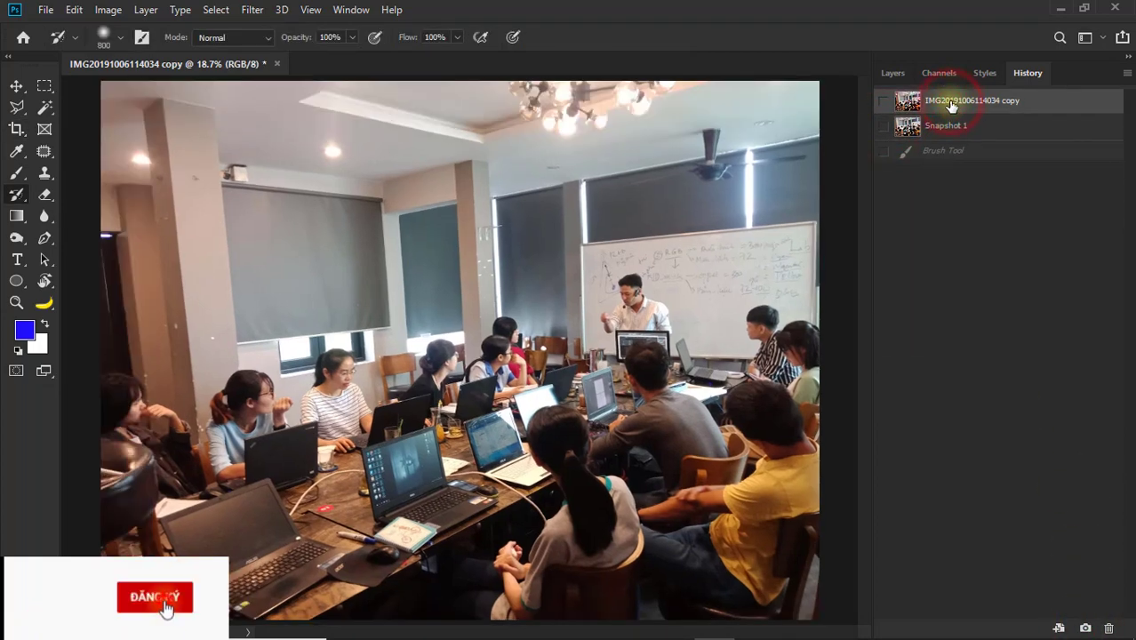
click(947, 125)
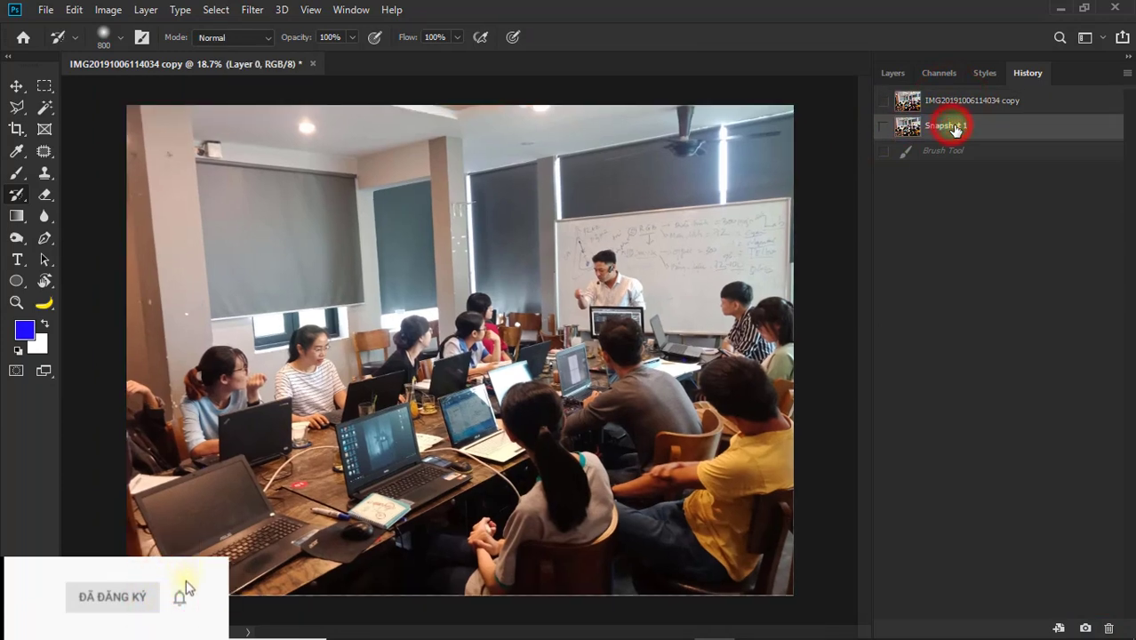
click(885, 128)
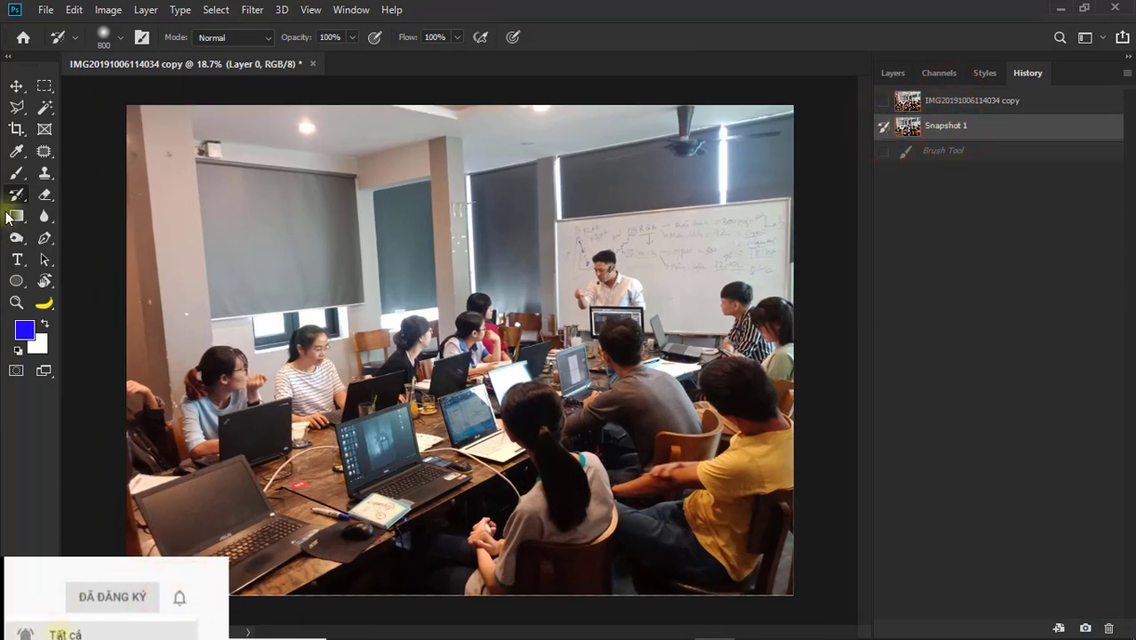
Paint a blue stroke across the left blind, erase it with the History Brush, and return to Snapshot 1.
click(16, 174)
drag(498, 347, 445, 297)
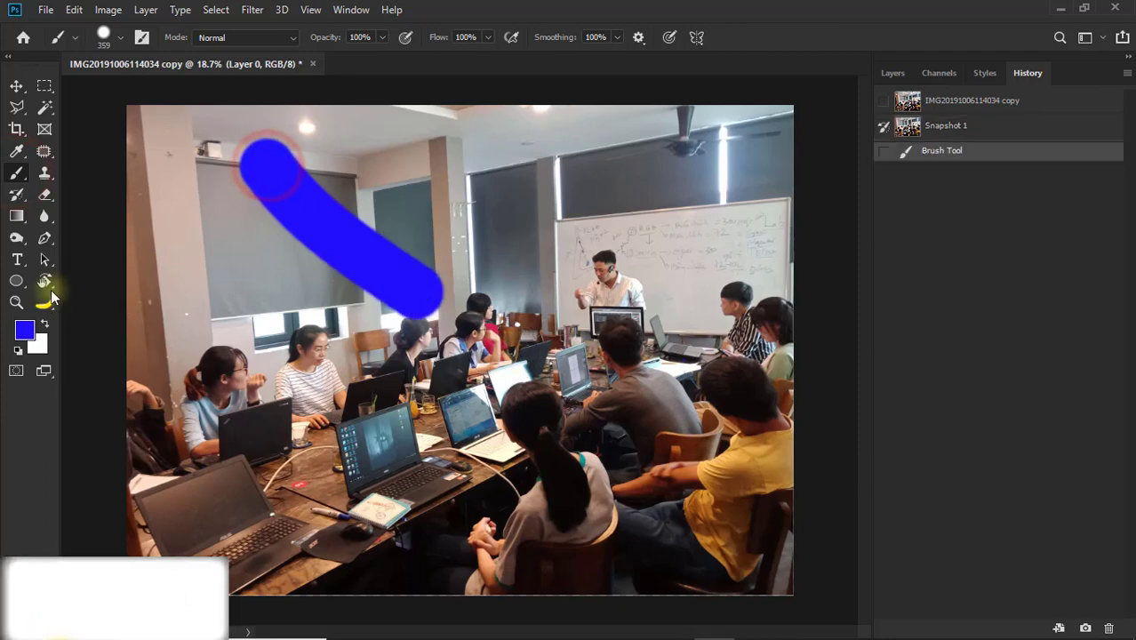
click(16, 193)
drag(230, 148, 340, 275)
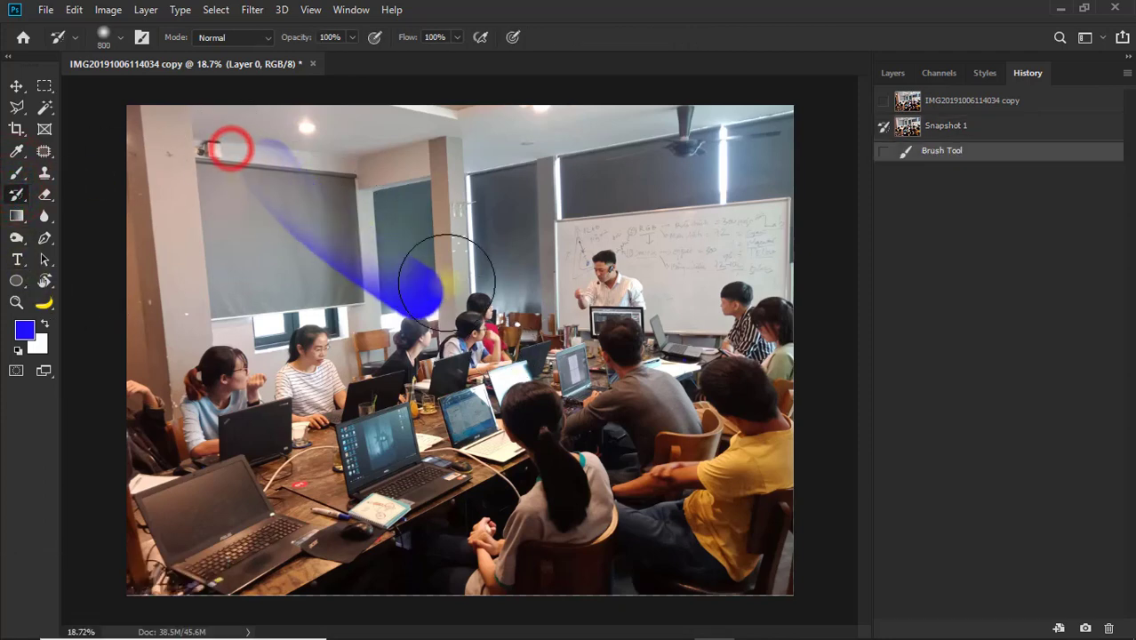
click(979, 104)
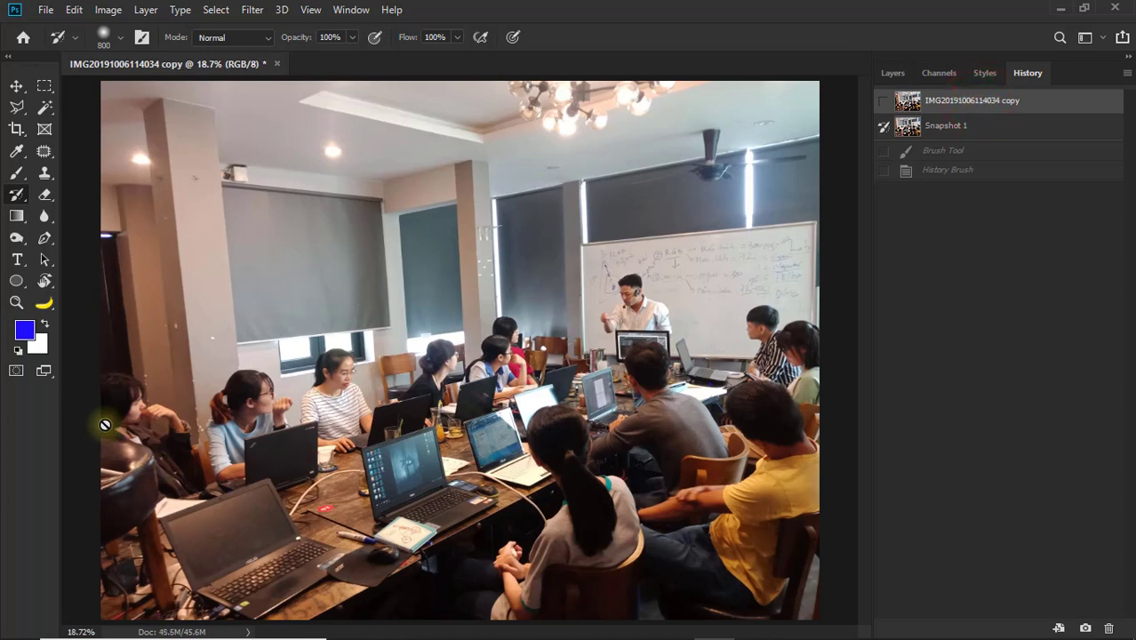
click(947, 129)
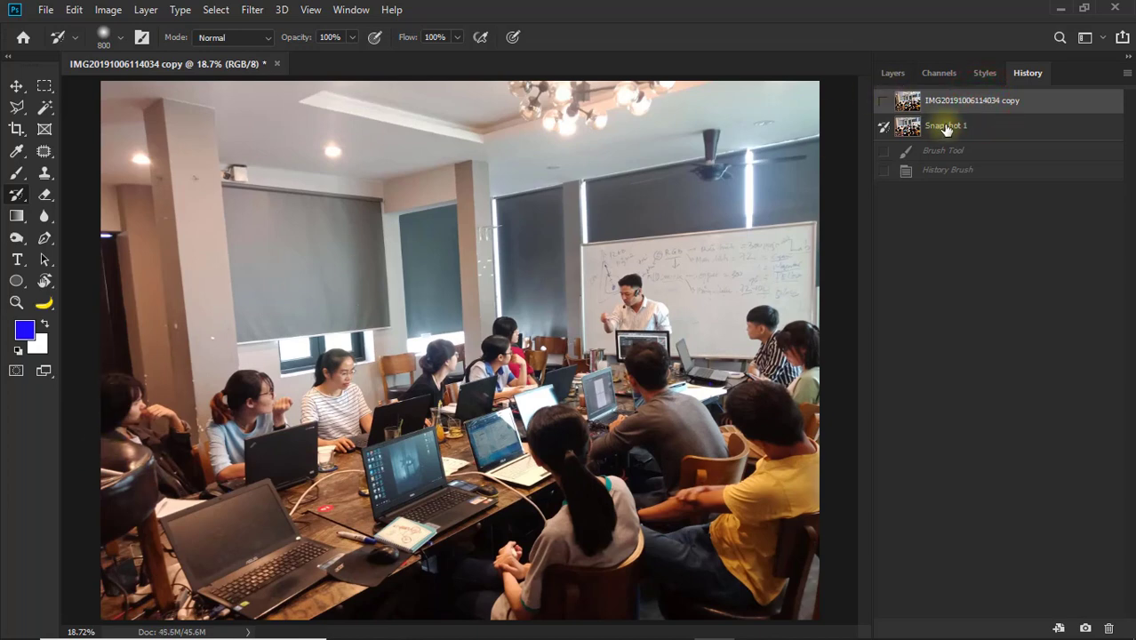
click(947, 129)
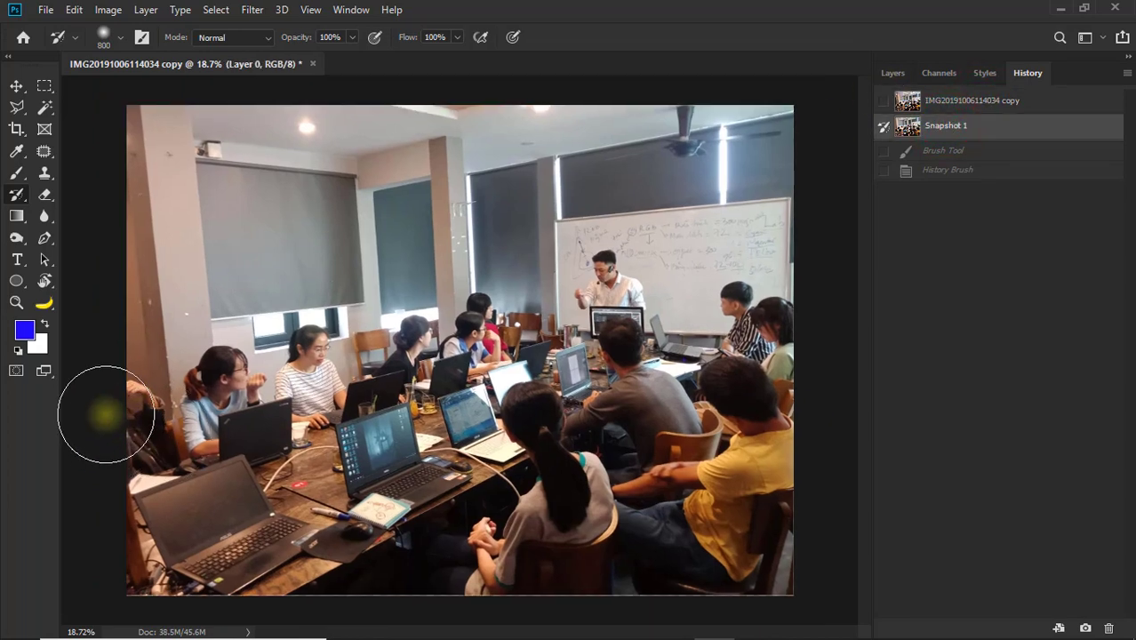
Paint a blue squiggle over the upper-middle photo and History-Brush it back out, with Layers showing.
click(16, 173)
mouse_move(418, 167)
mouse_down()
mouse_move(487, 235)
mouse_move(597, 265)
mouse_up()
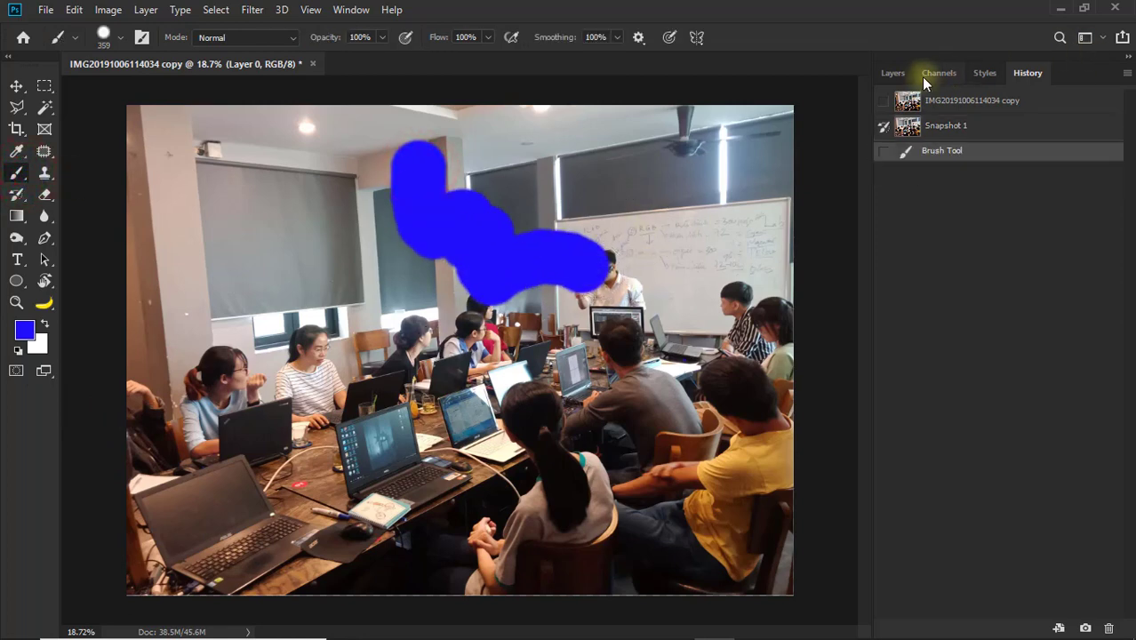
click(892, 73)
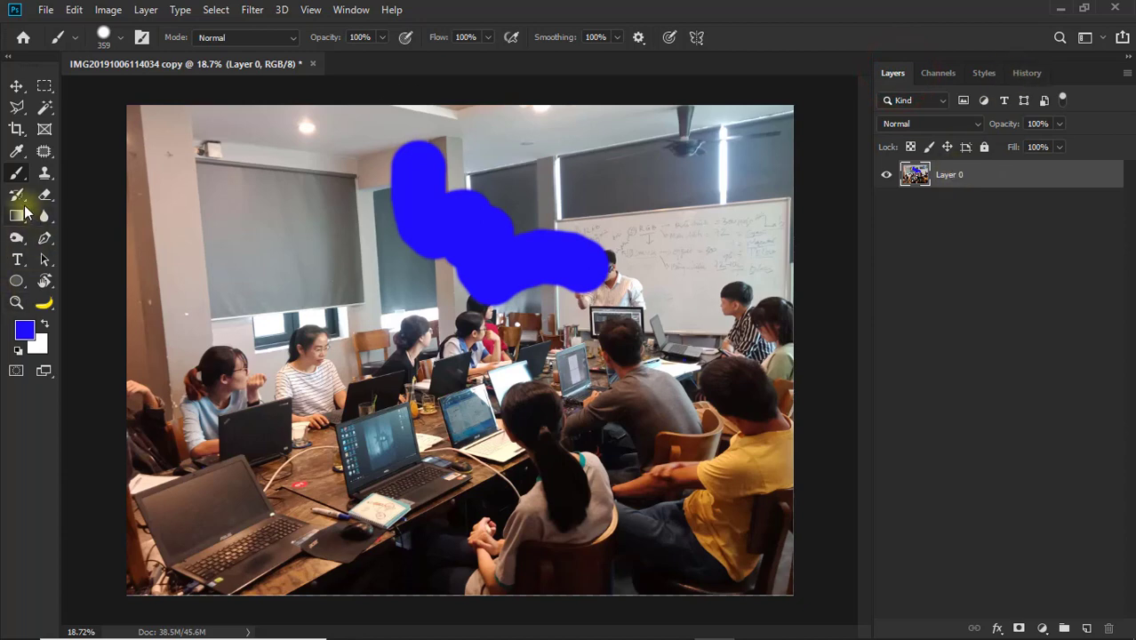
click(16, 194)
mouse_move(419, 152)
mouse_down()
mouse_move(487, 293)
mouse_move(807, 218)
mouse_up()
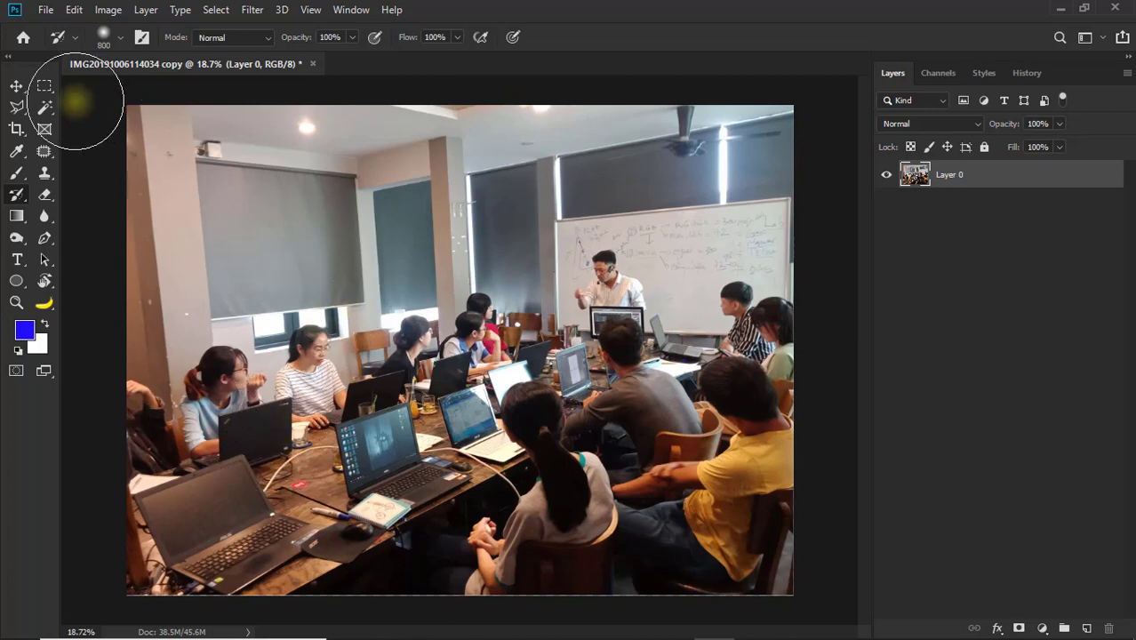
click(44, 86)
Select a rectangle around the left window blind, test moving its pixels, and undo.
drag(238, 202, 408, 360)
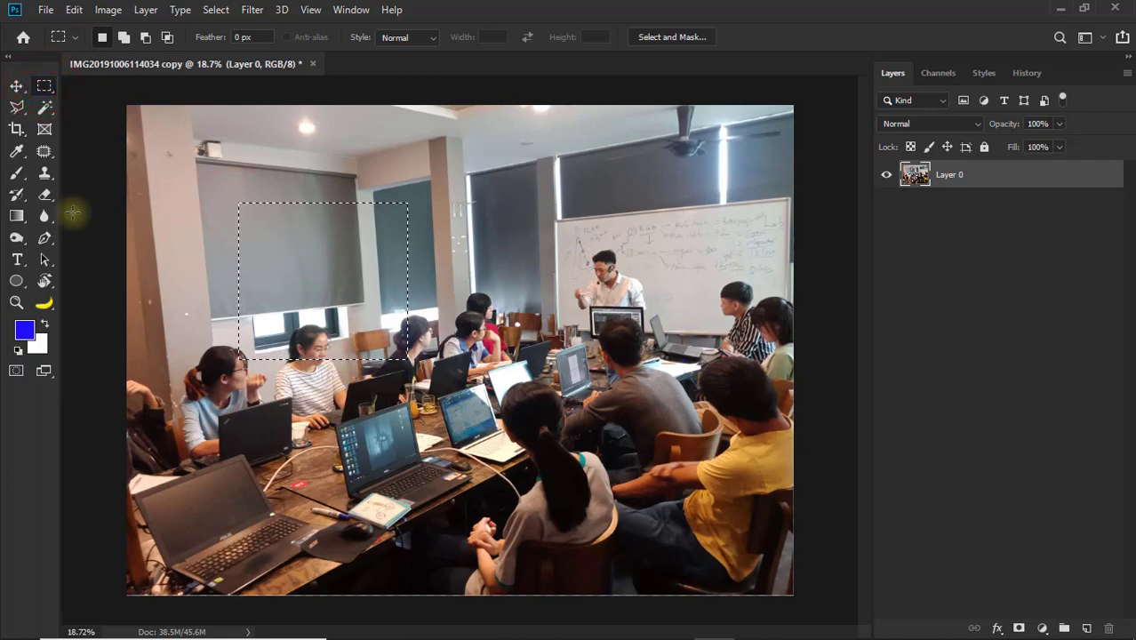
click(17, 86)
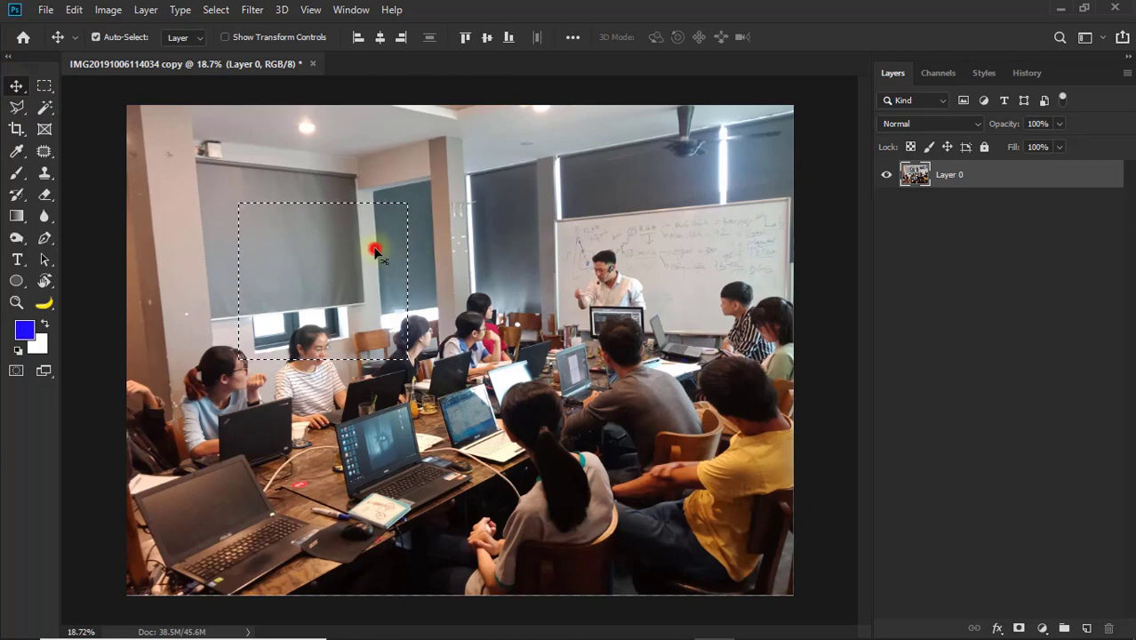
drag(375, 250, 544, 232)
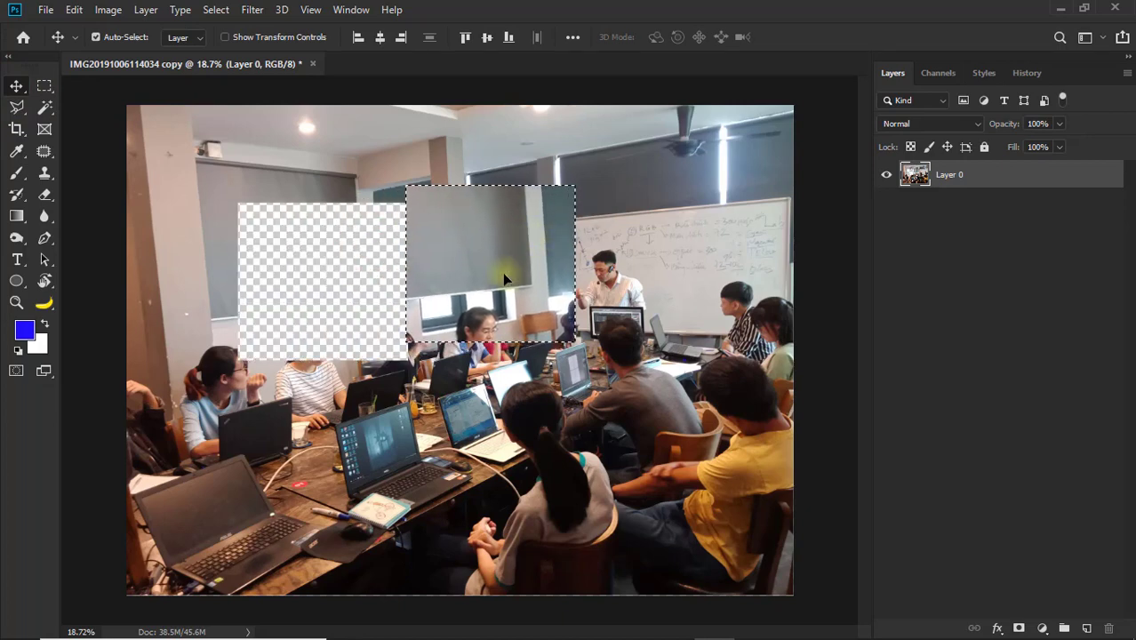
key(ctrl+z)
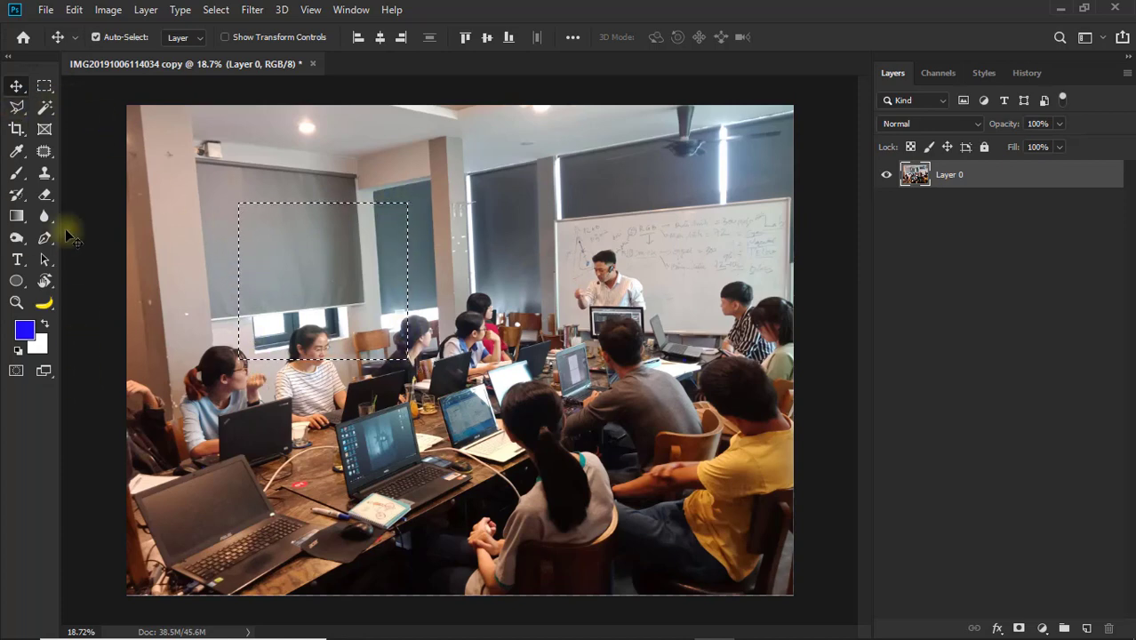
Shift the selection outline over the middle window blind.
click(44, 86)
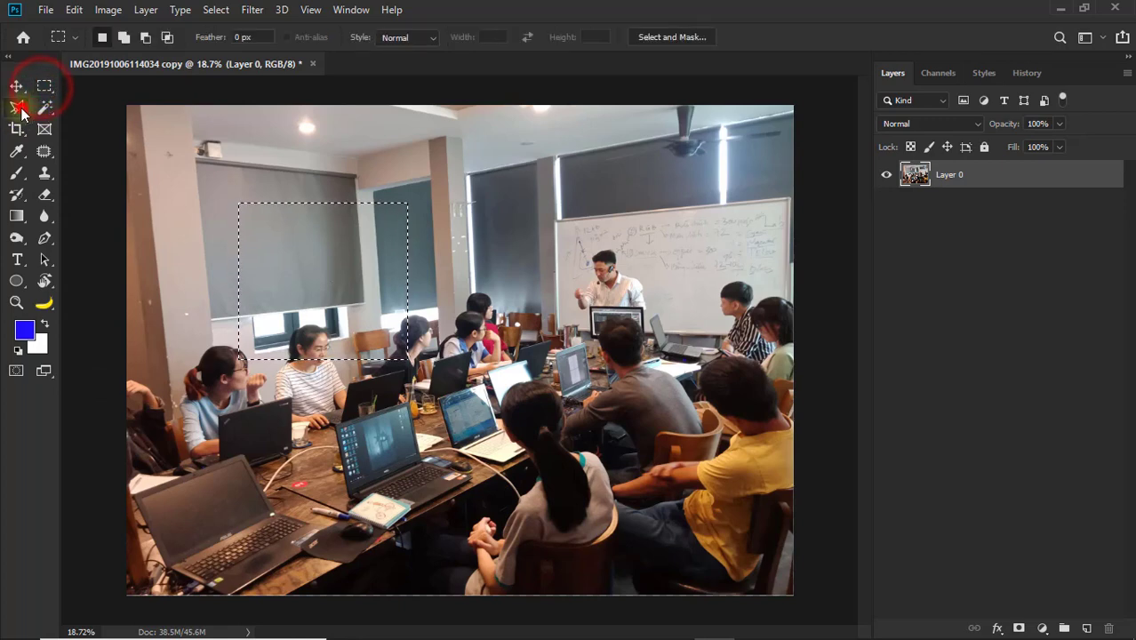
click(16, 106)
click(44, 109)
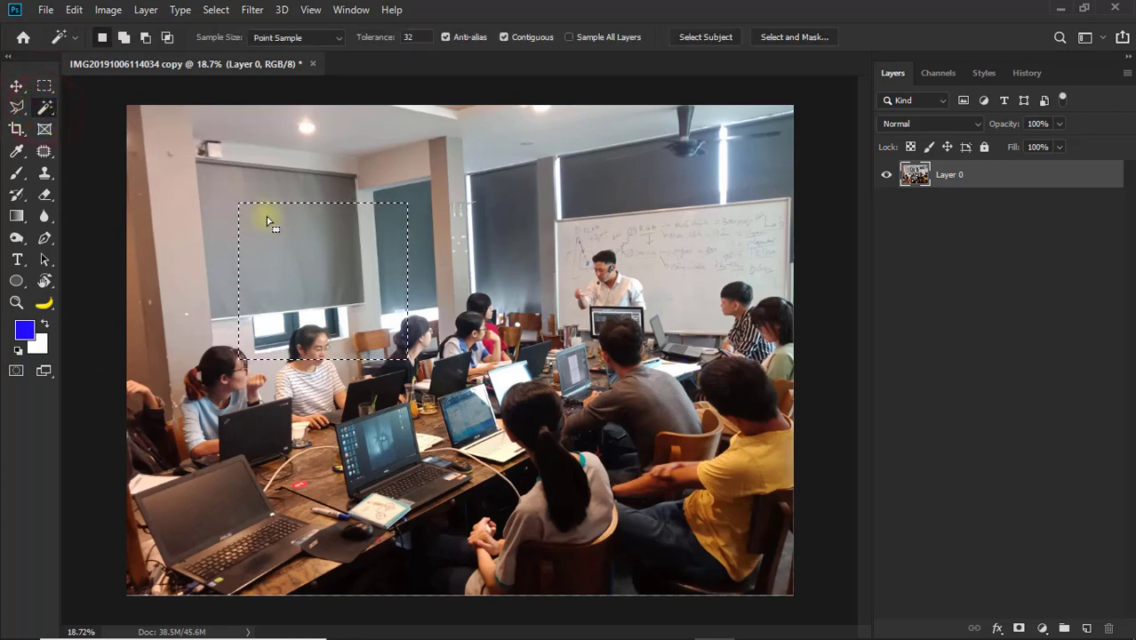
drag(267, 216, 449, 173)
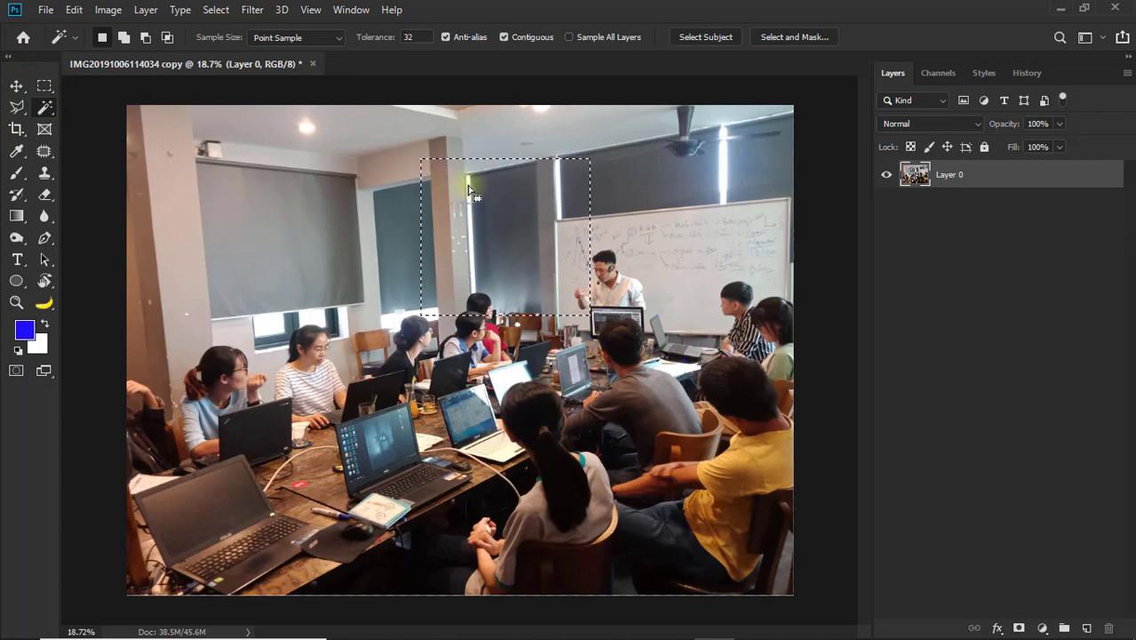
Test moving the selected pixels left and down, undo it, and fit the photo to the window.
click(18, 86)
drag(515, 235, 354, 269)
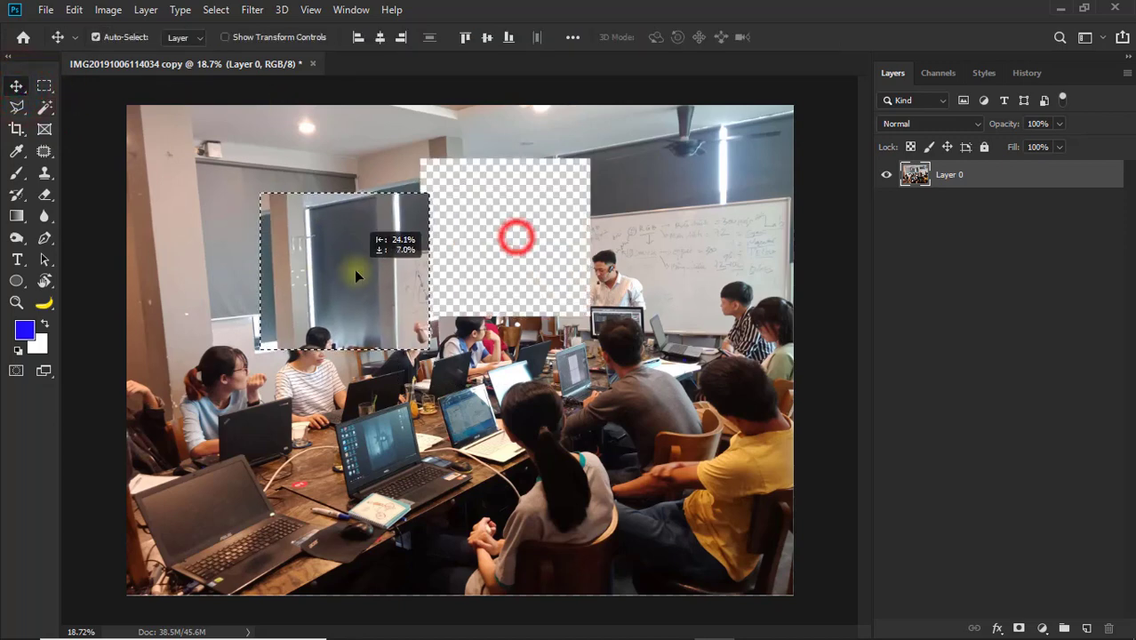
key(ctrl+z)
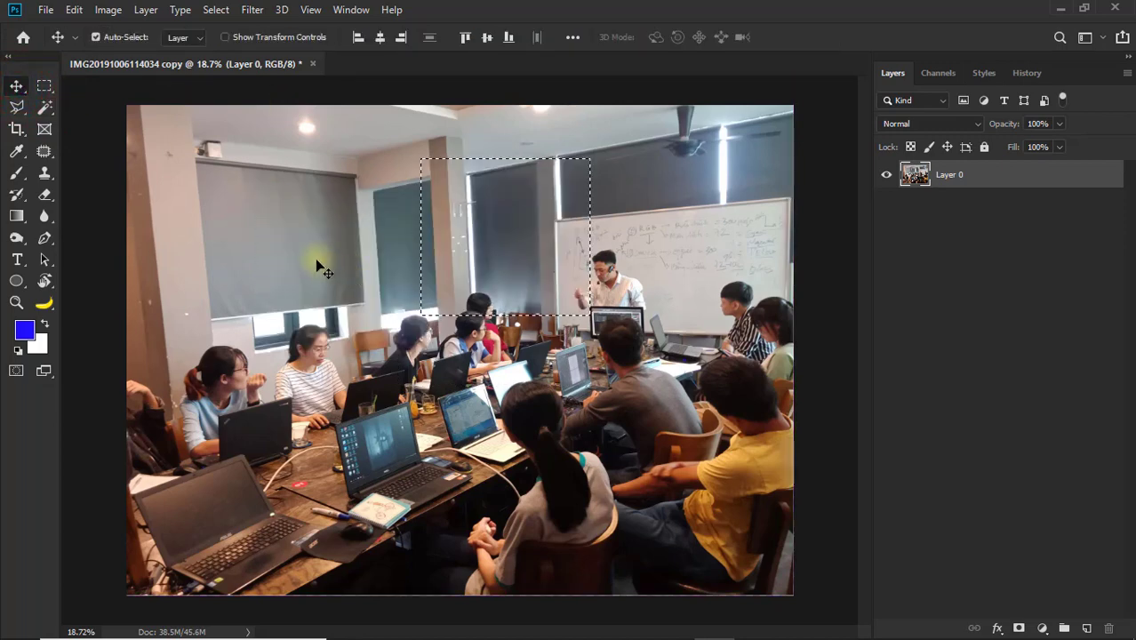
key(z)
click(316, 260)
key(ctrl+0)
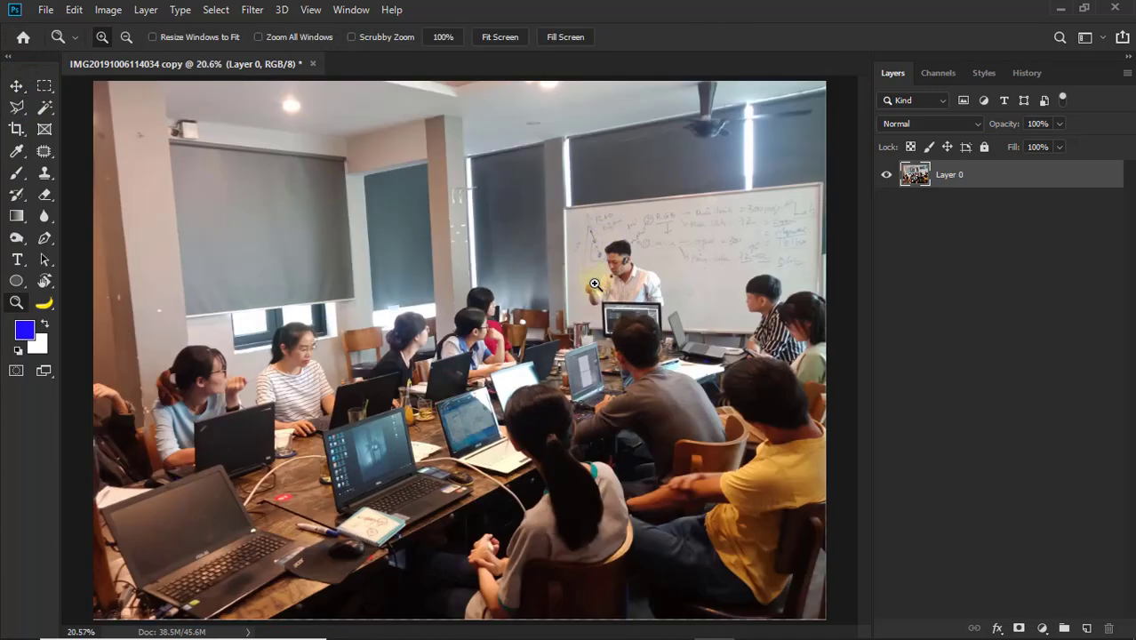
Zoom in on the girl's head and ear until individual pixels show.
drag(449, 291, 484, 306)
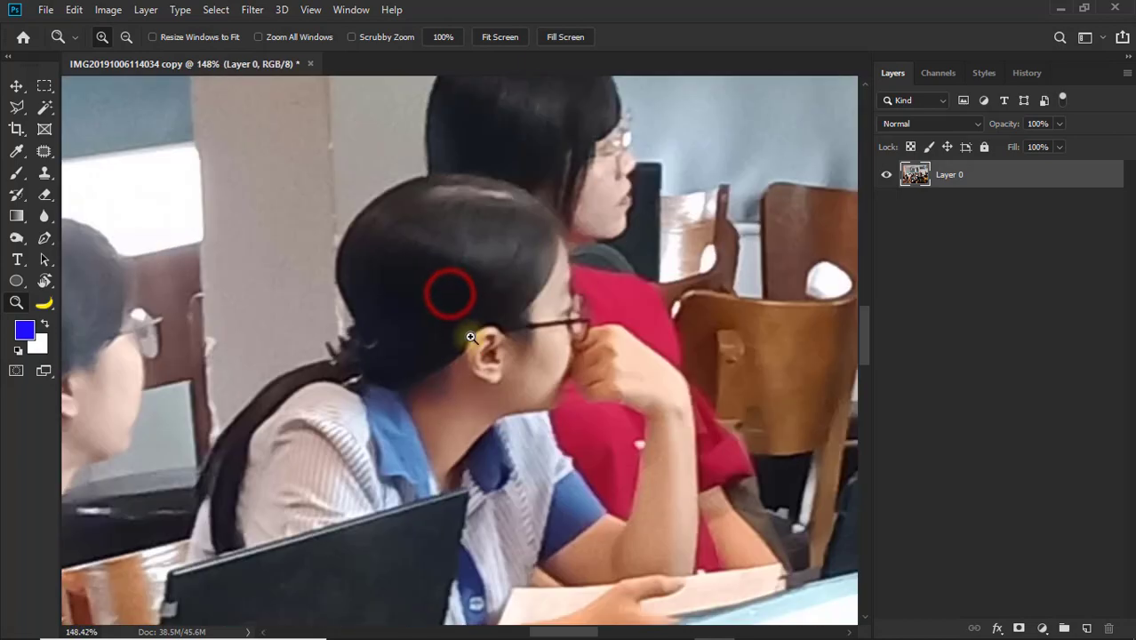
drag(431, 262, 520, 360)
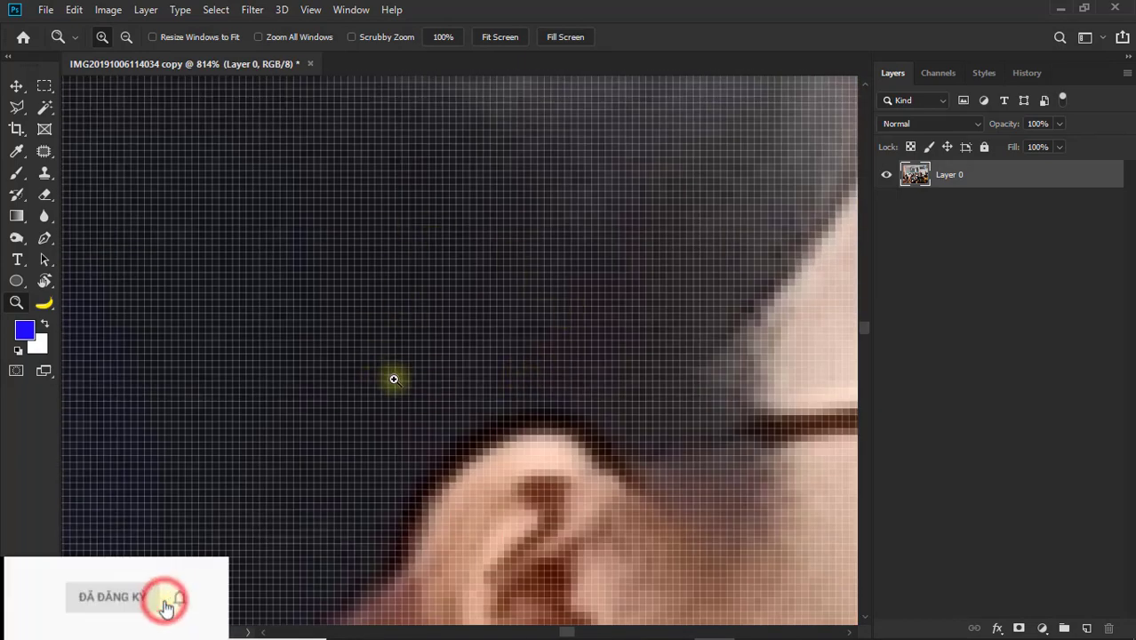
alt+click(394, 379)
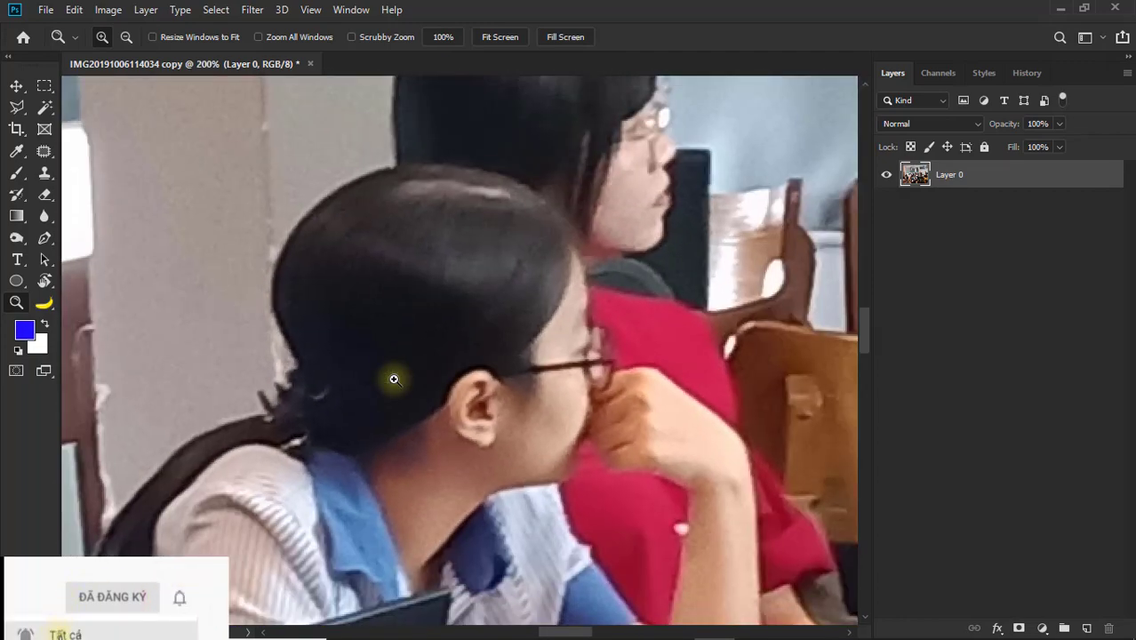
click(394, 379)
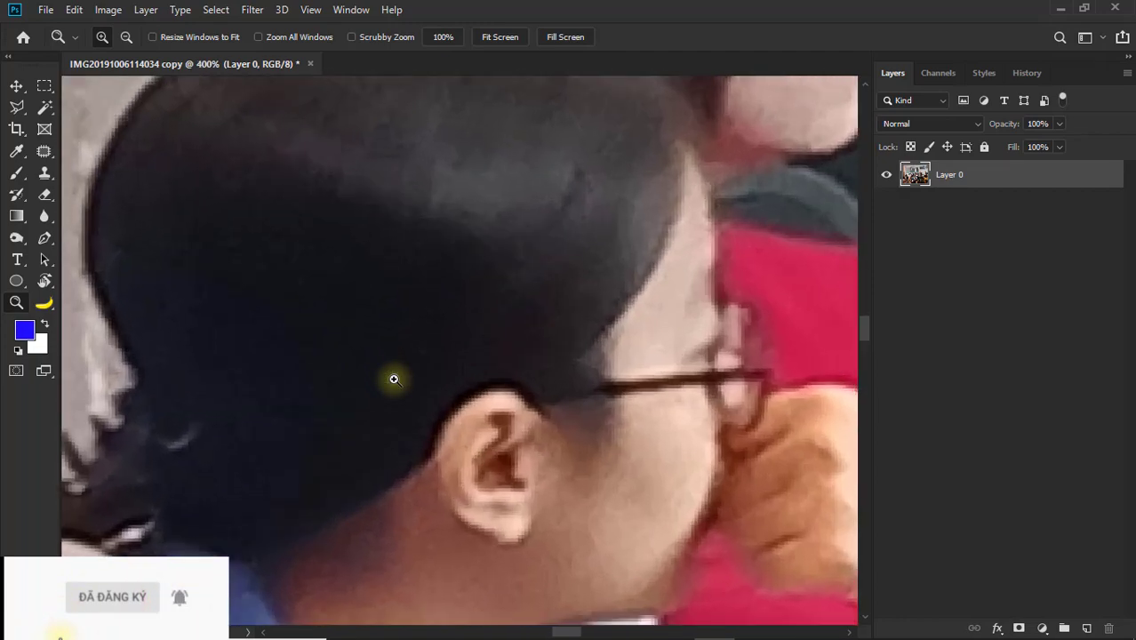
click(393, 380)
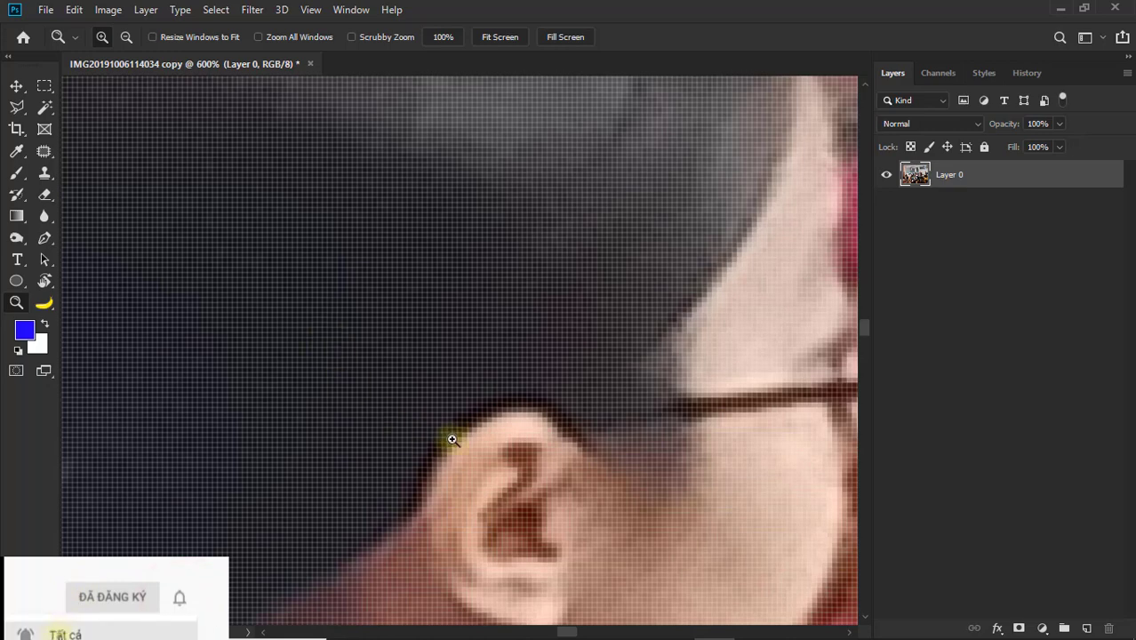
scroll(661, 455, down, 2)
scroll(661, 455, down, 2)
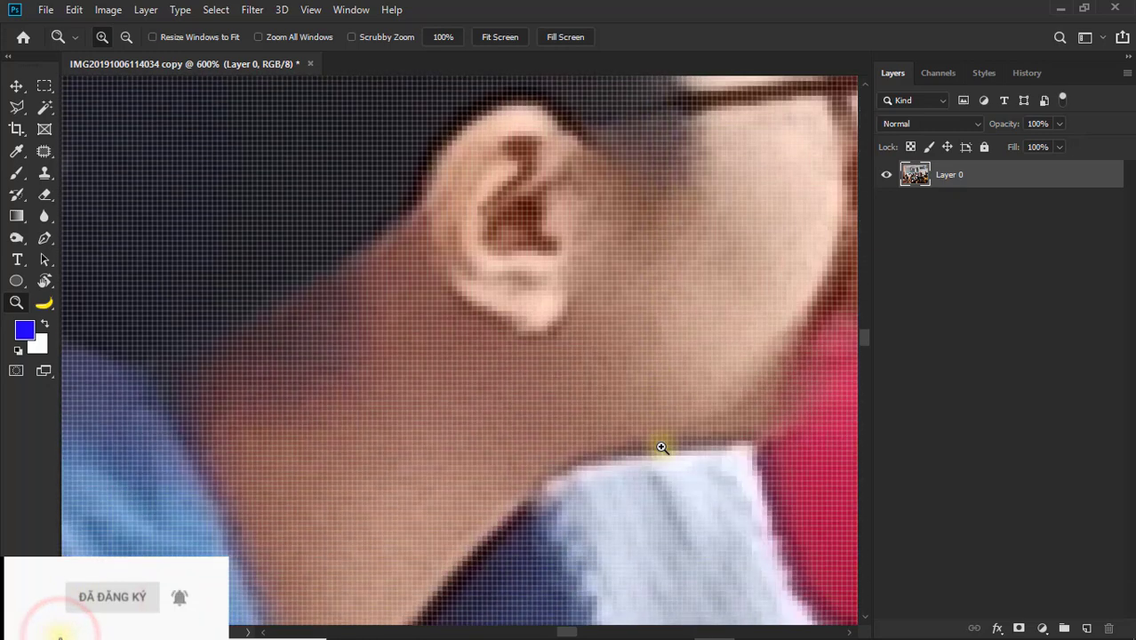
scroll(661, 449, down, 1)
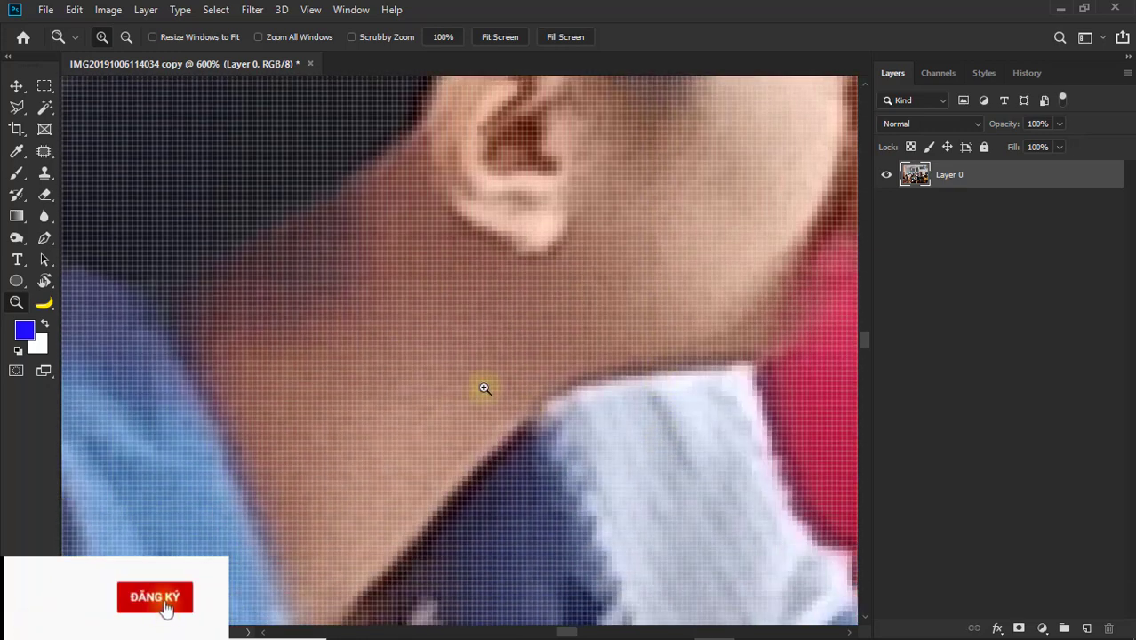
Turn off the Pixel Grid and fit the whole photo on screen with Ctrl+0.
click(310, 10)
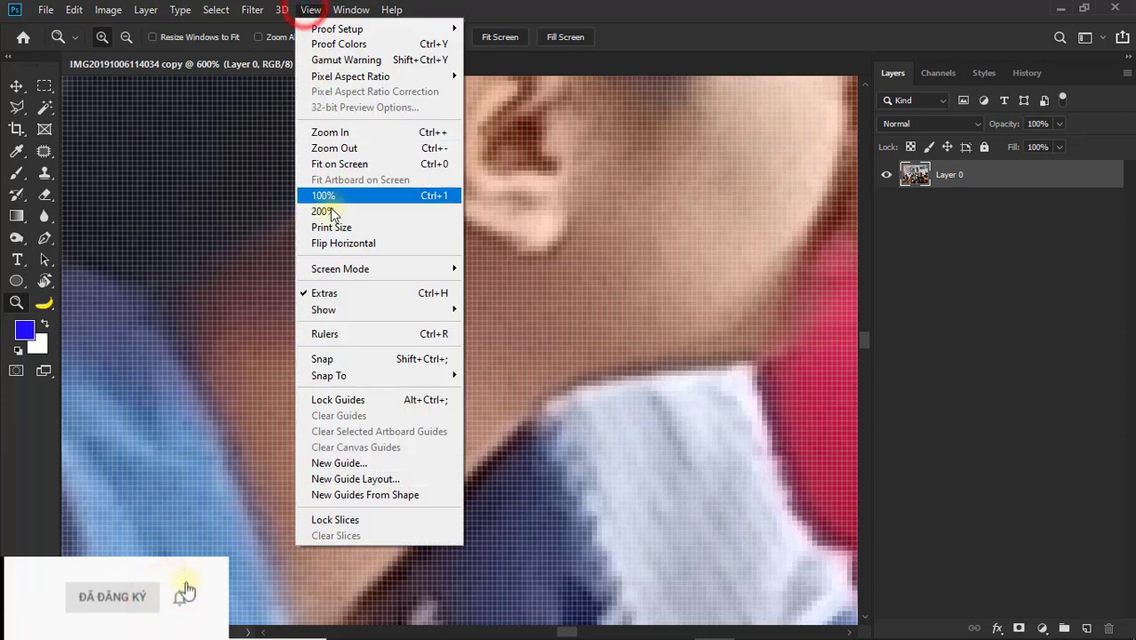
mouse_move(323, 309)
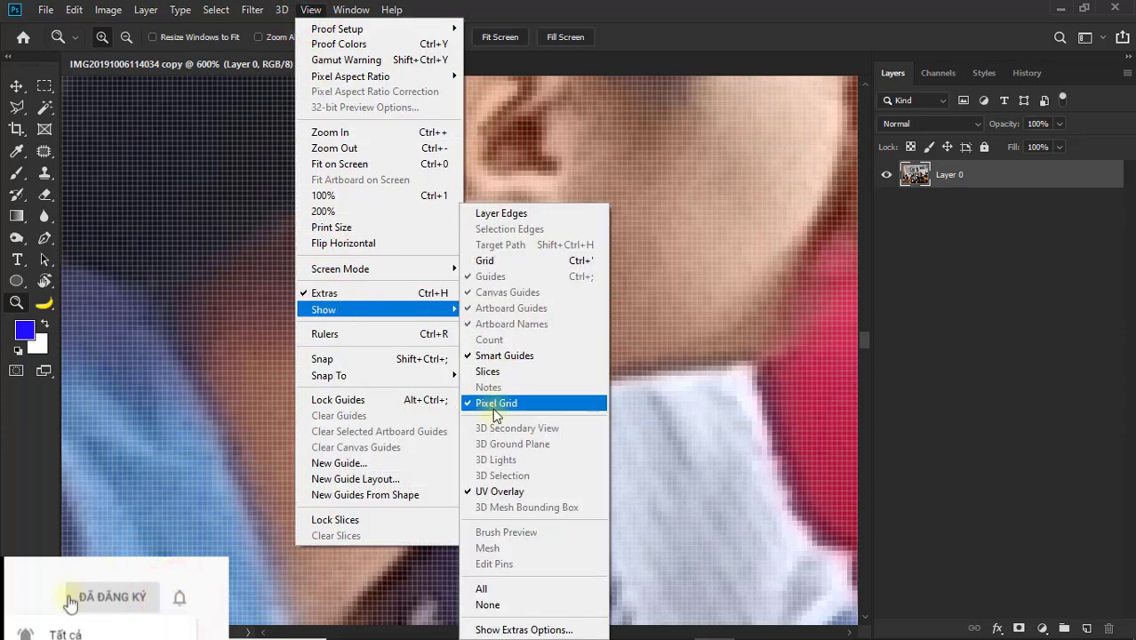
click(543, 407)
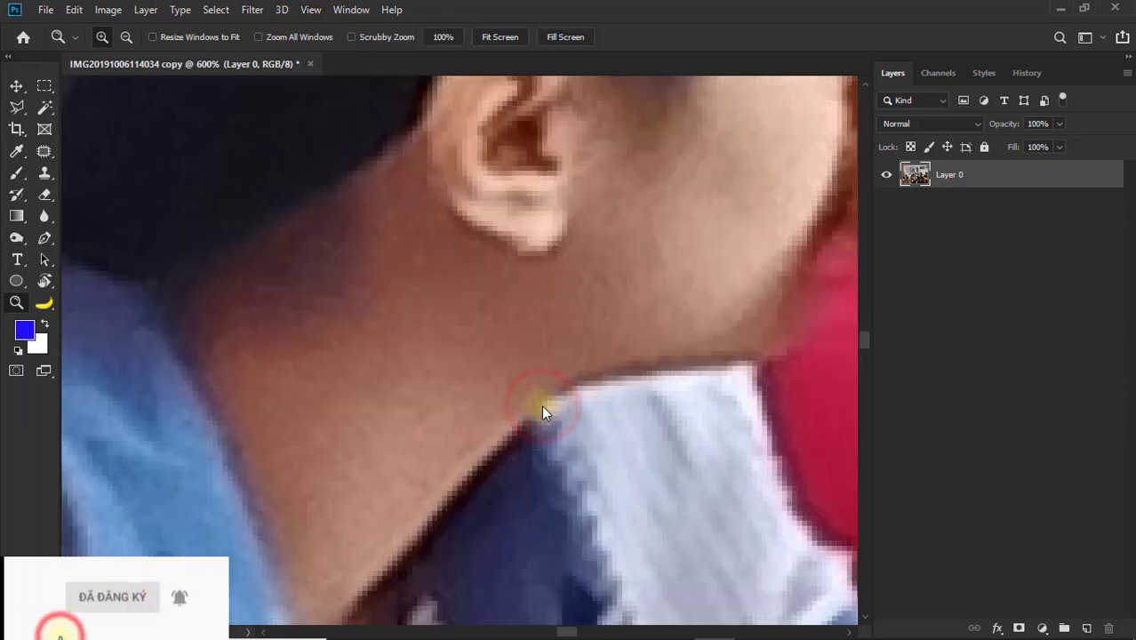
key(ctrl+0)
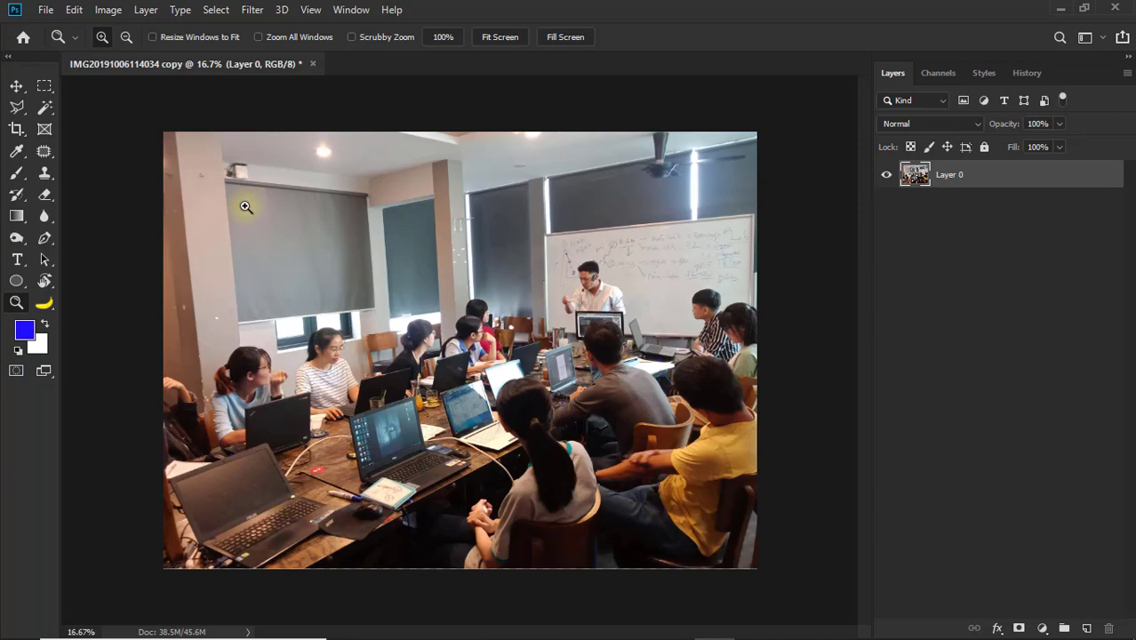
Apply a rotated crop to the photo, then discard a second crop attempt.
click(16, 128)
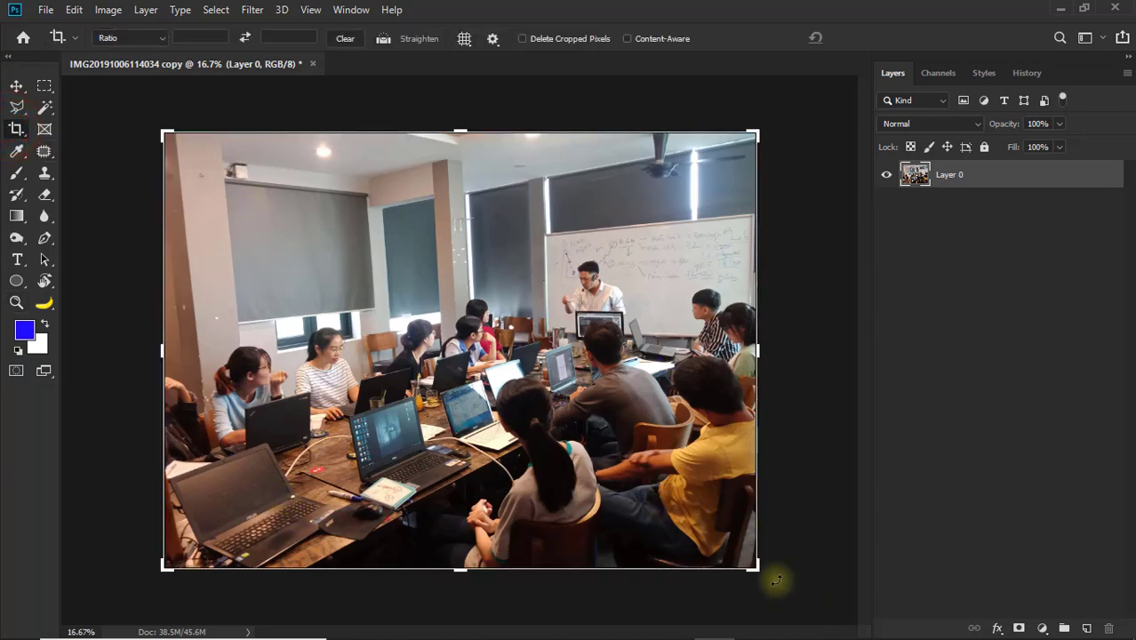
drag(776, 579, 762, 500)
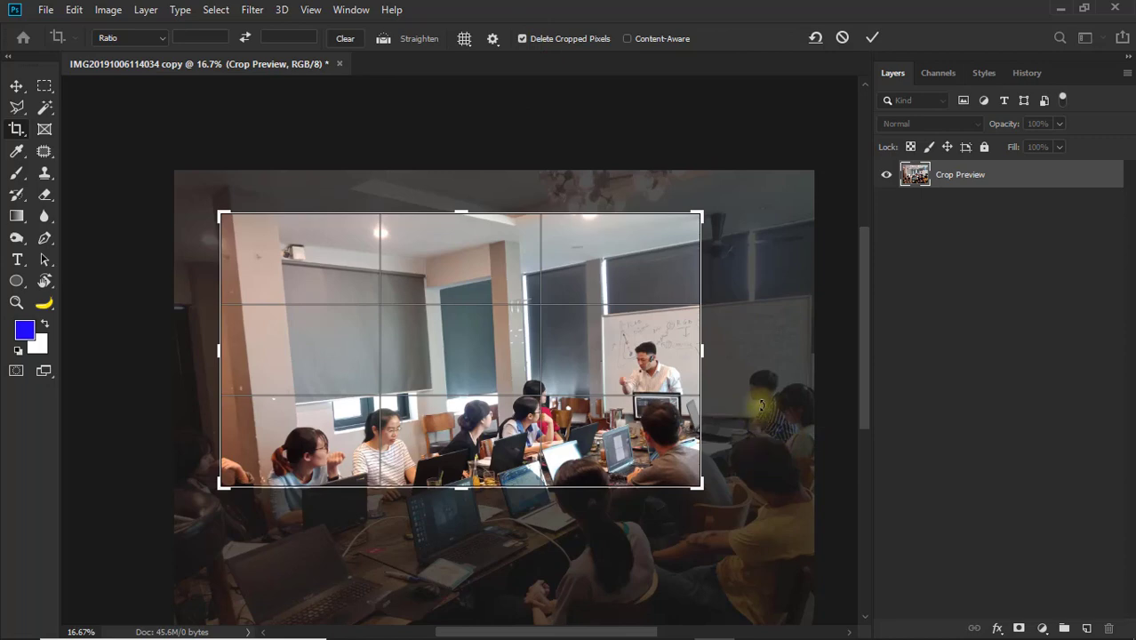
key(Return)
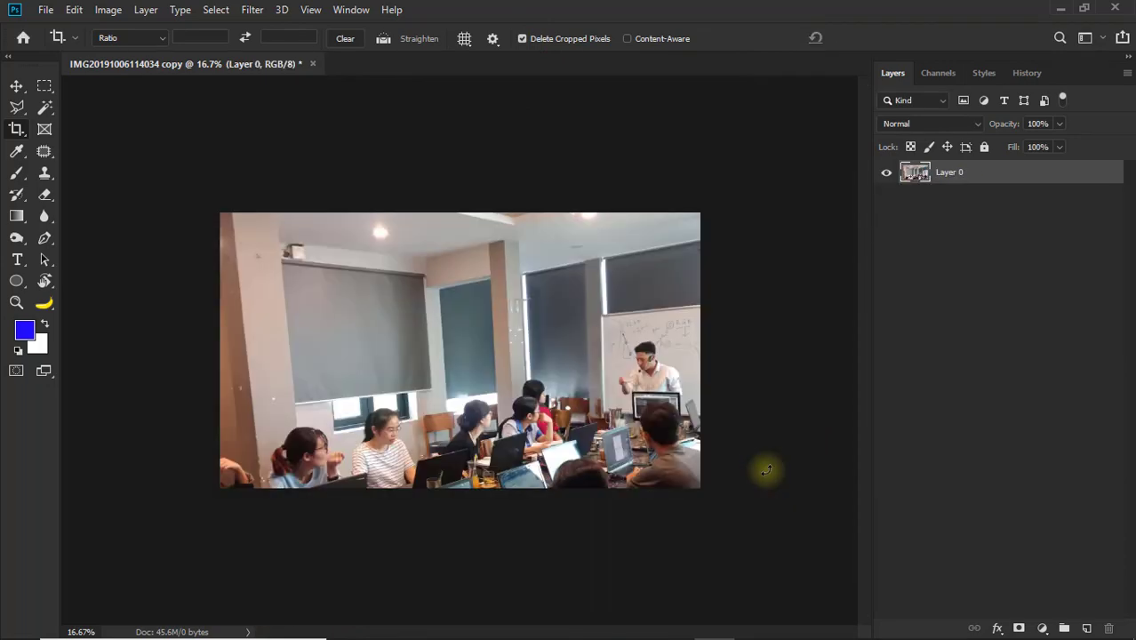
click(422, 353)
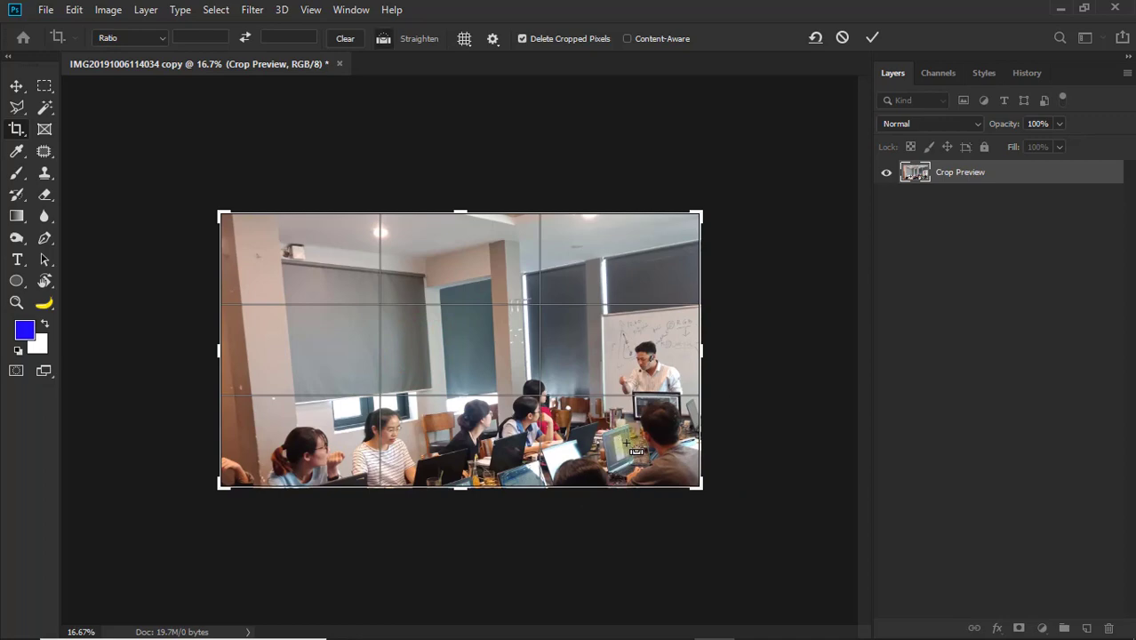
key(Escape)
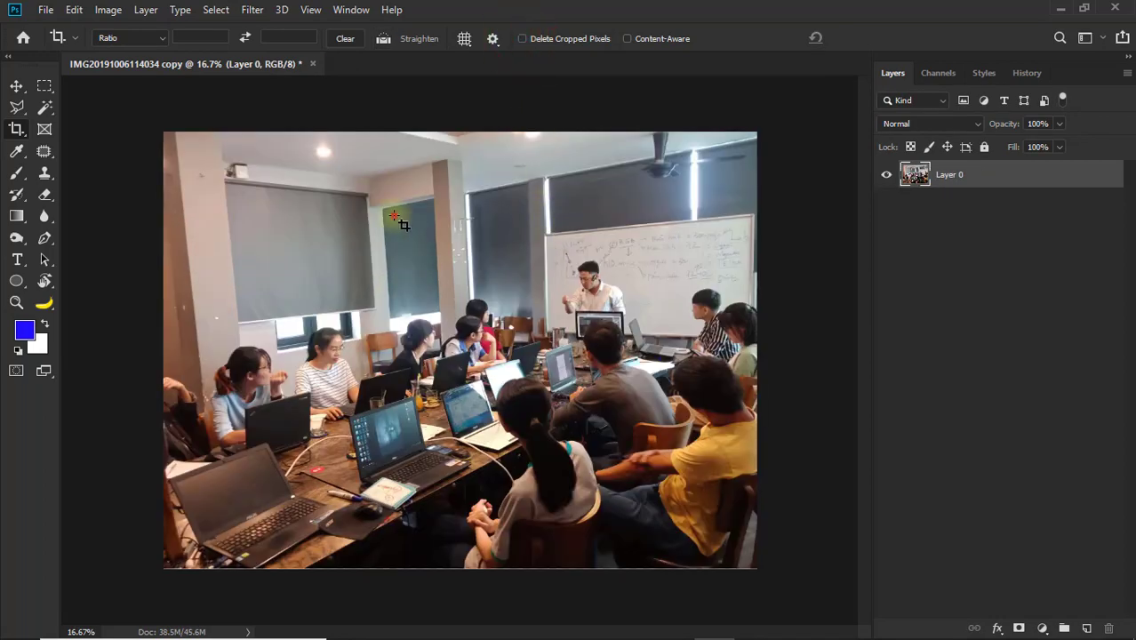
Crop tightly around the people and table, then widen the crop to include the ceiling chandelier.
drag(393, 213, 622, 435)
key(Return)
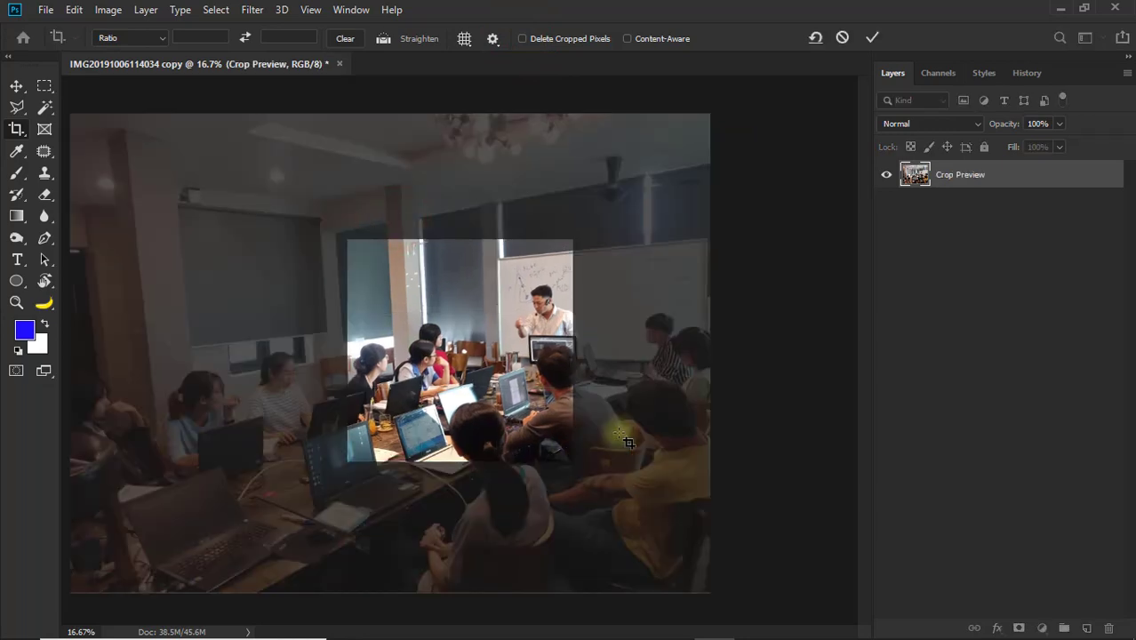
click(525, 333)
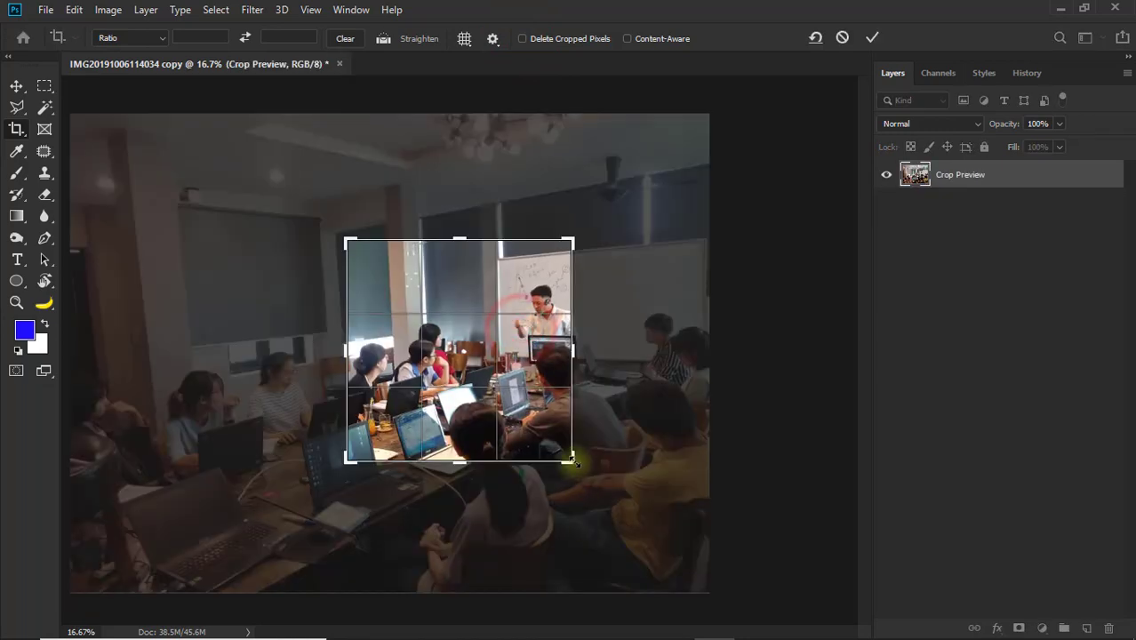
drag(576, 462, 642, 524)
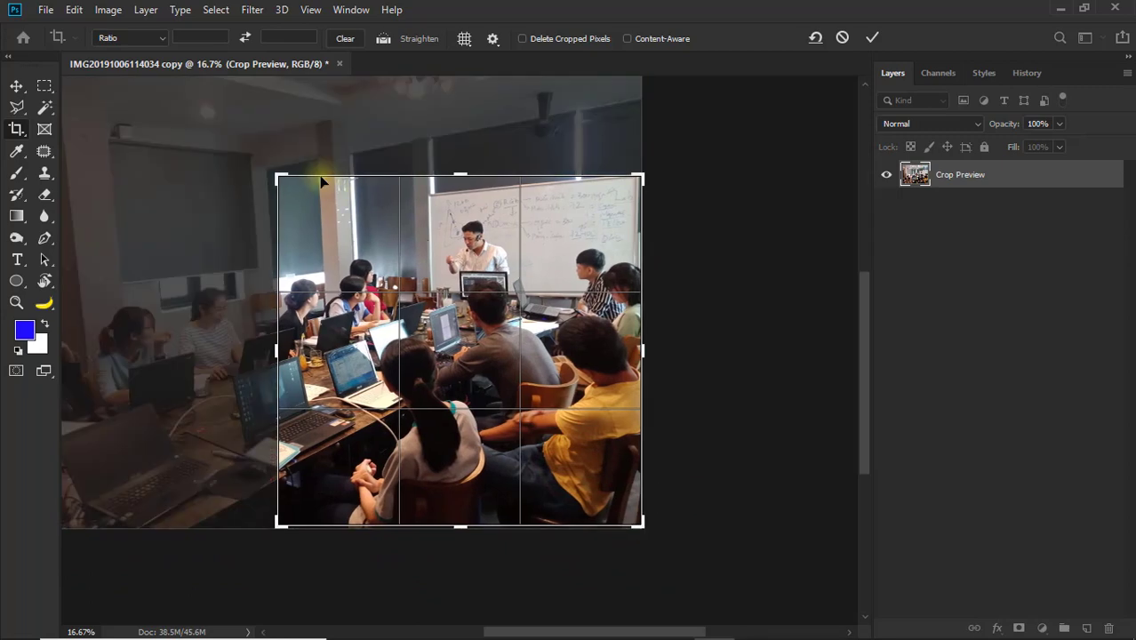
drag(281, 181, 140, 118)
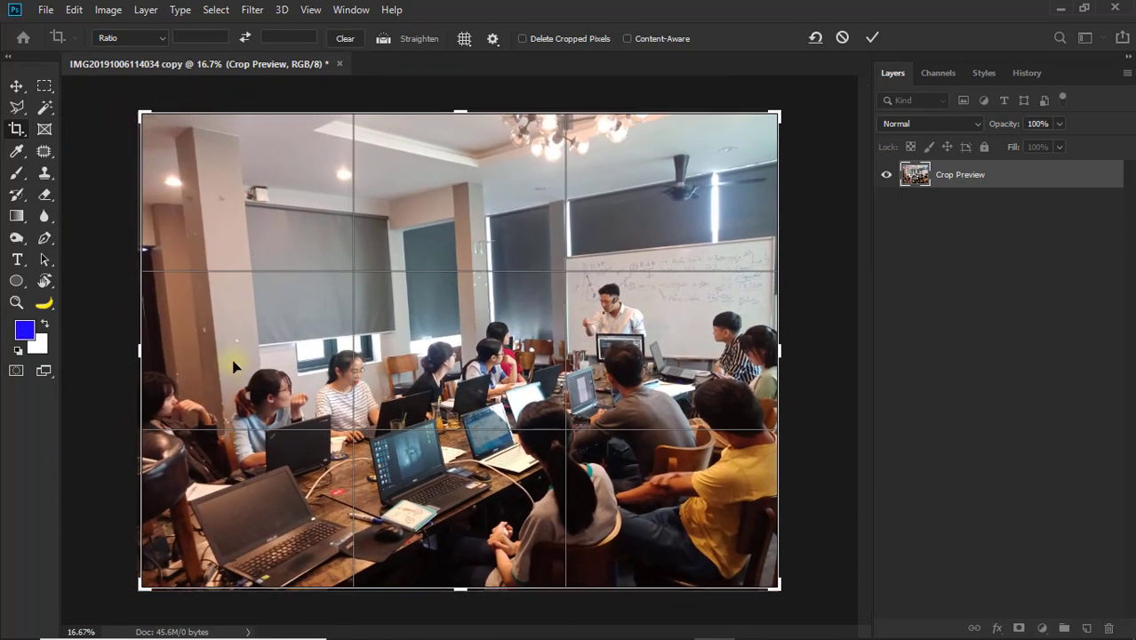
double_click(233, 364)
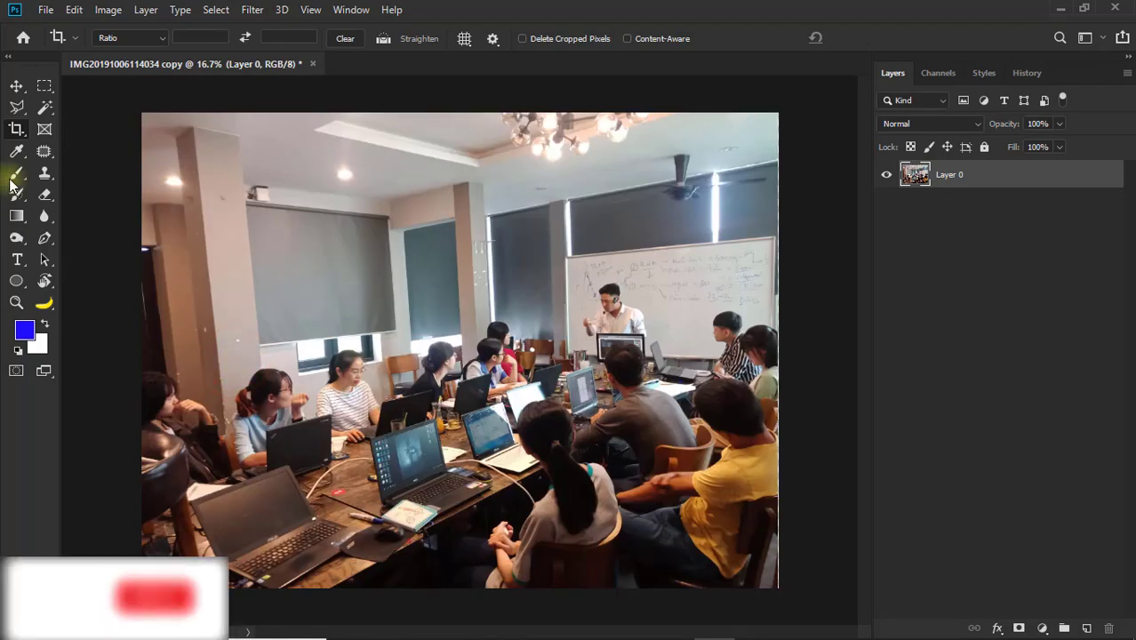
Move the DFDSFSDFDS title up and left over the upper-left of the photo.
click(17, 258)
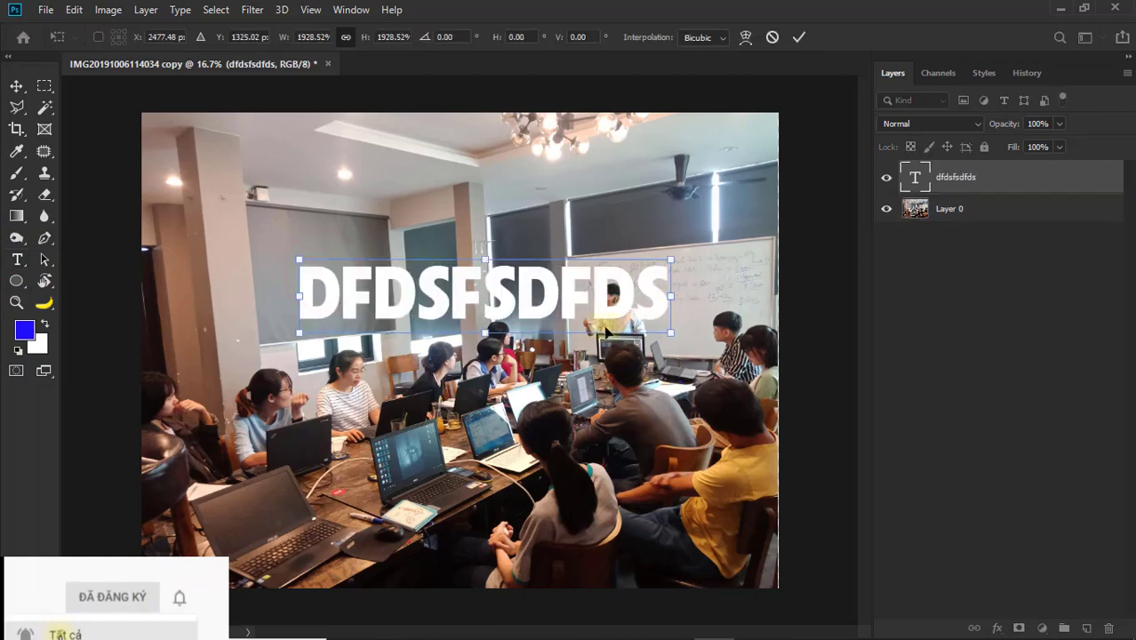
key(Return)
key(v)
drag(603, 313, 553, 282)
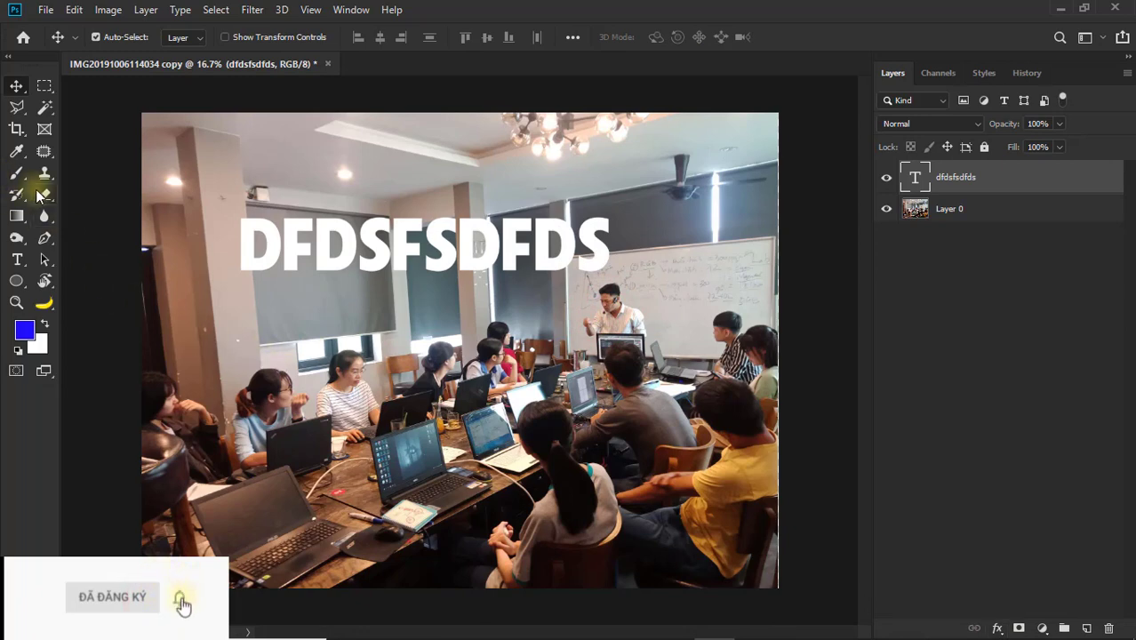
Colour all the DFDSFSDFDS letters vivid red ff0e0e and commit the text edit.
click(17, 258)
drag(240, 236, 648, 245)
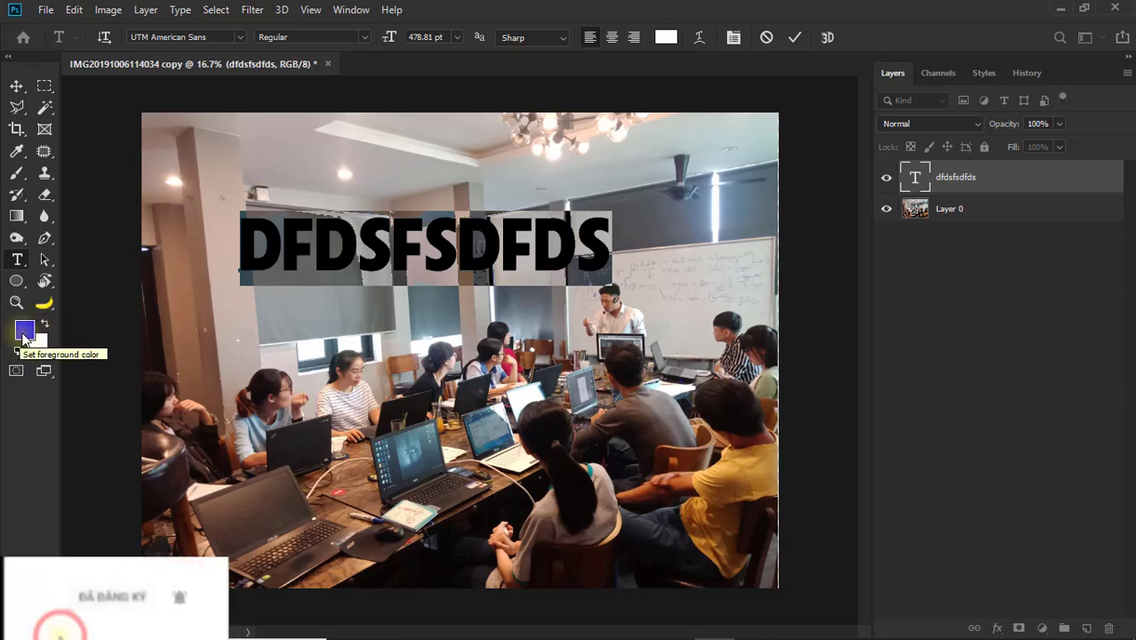
click(22, 332)
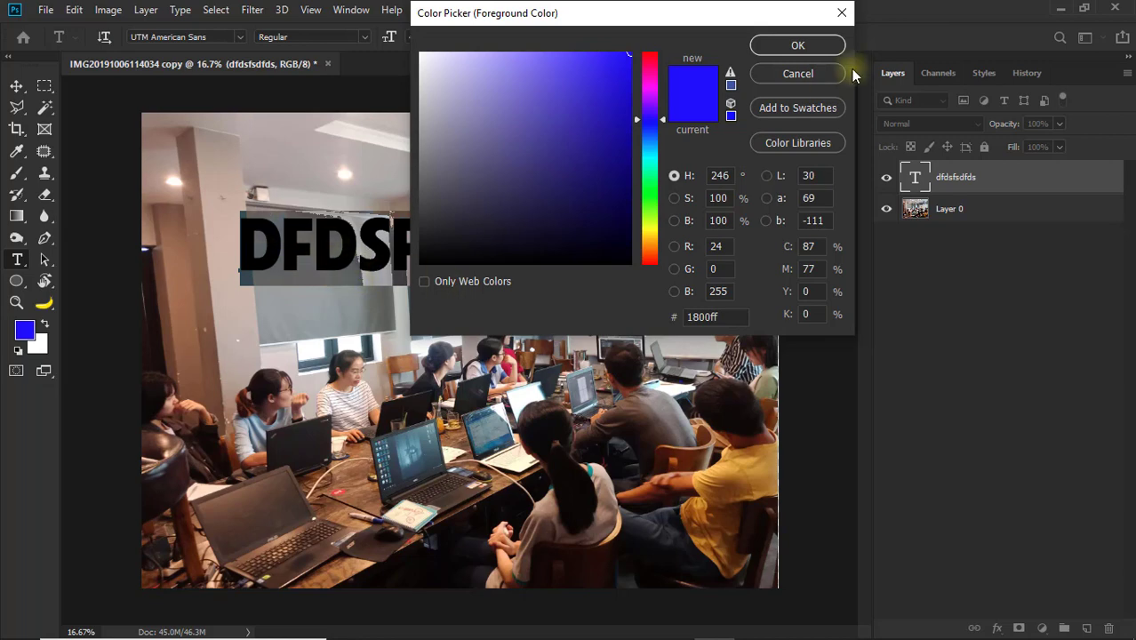
click(798, 73)
click(668, 38)
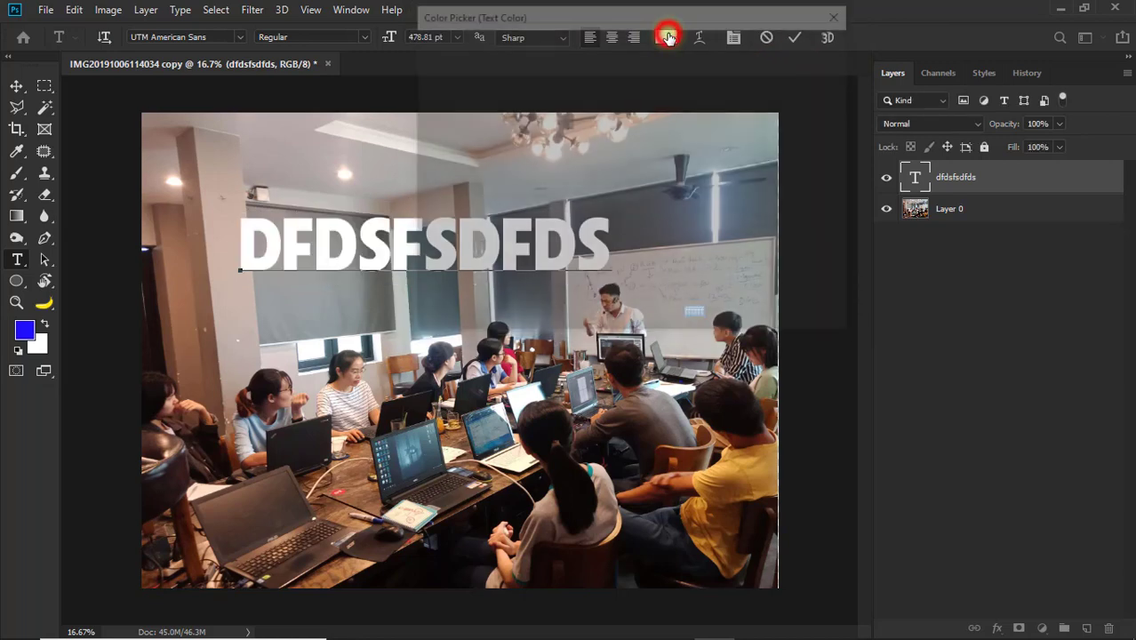
drag(585, 108, 605, 89)
click(604, 89)
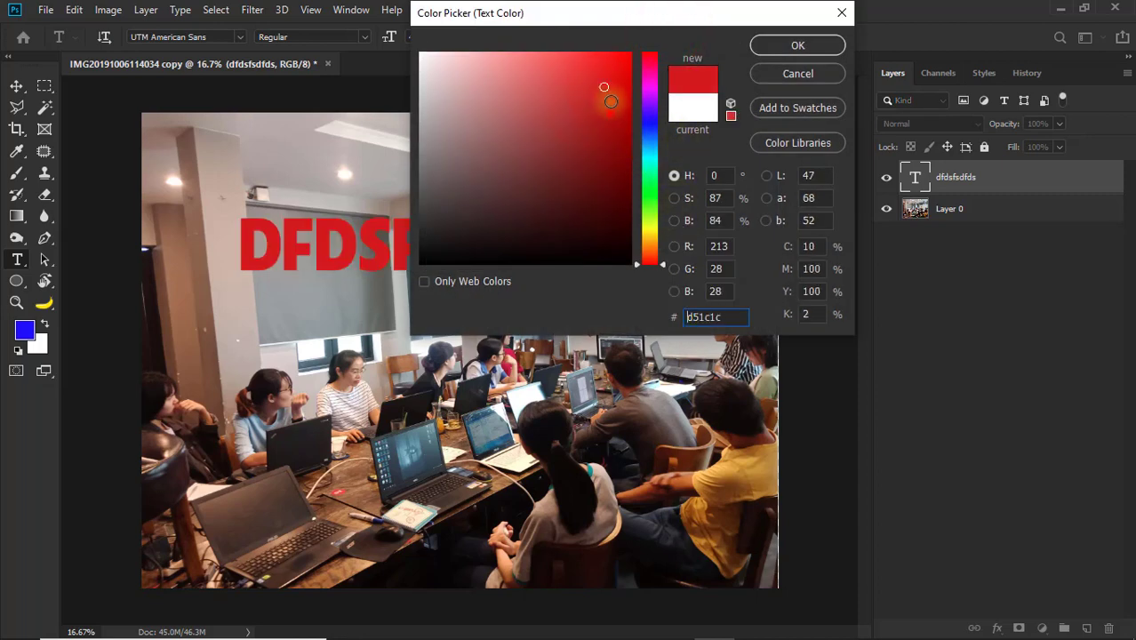
drag(609, 100, 619, 35)
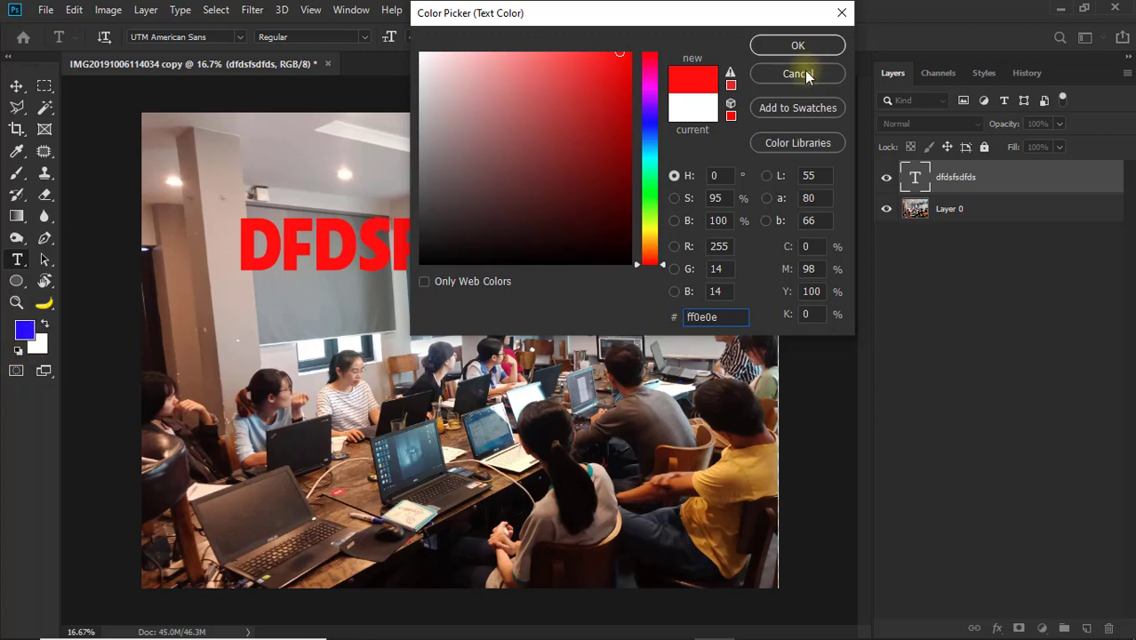
click(797, 46)
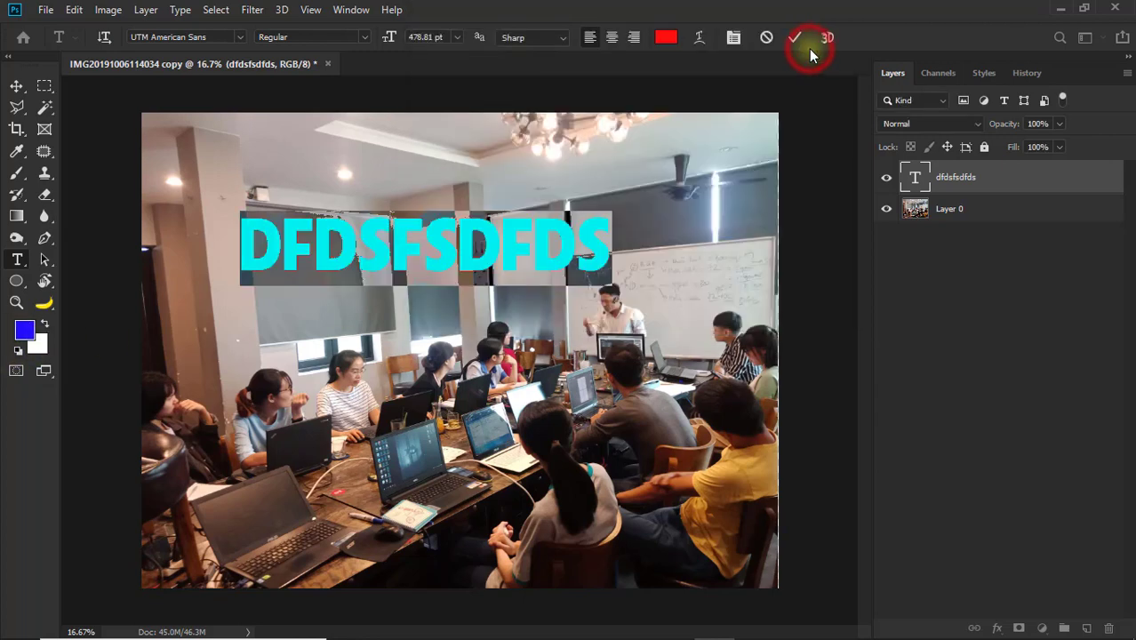
key(ctrl+Return)
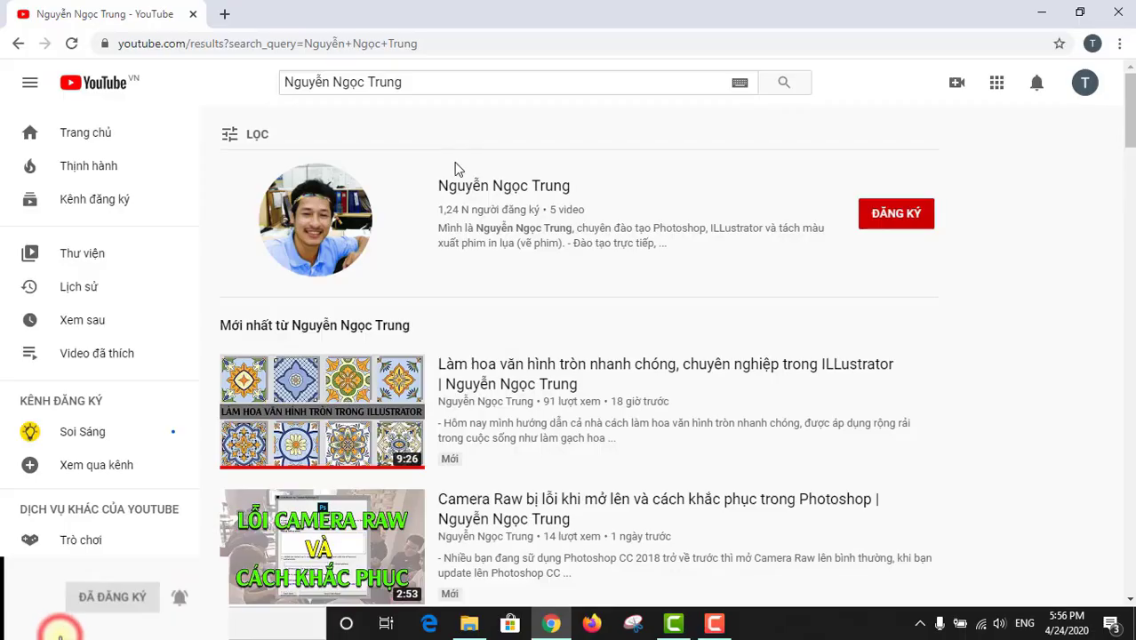
Open the design-training channel, subscribe with Đăng ký, and set notifications to Tất cả.
click(466, 184)
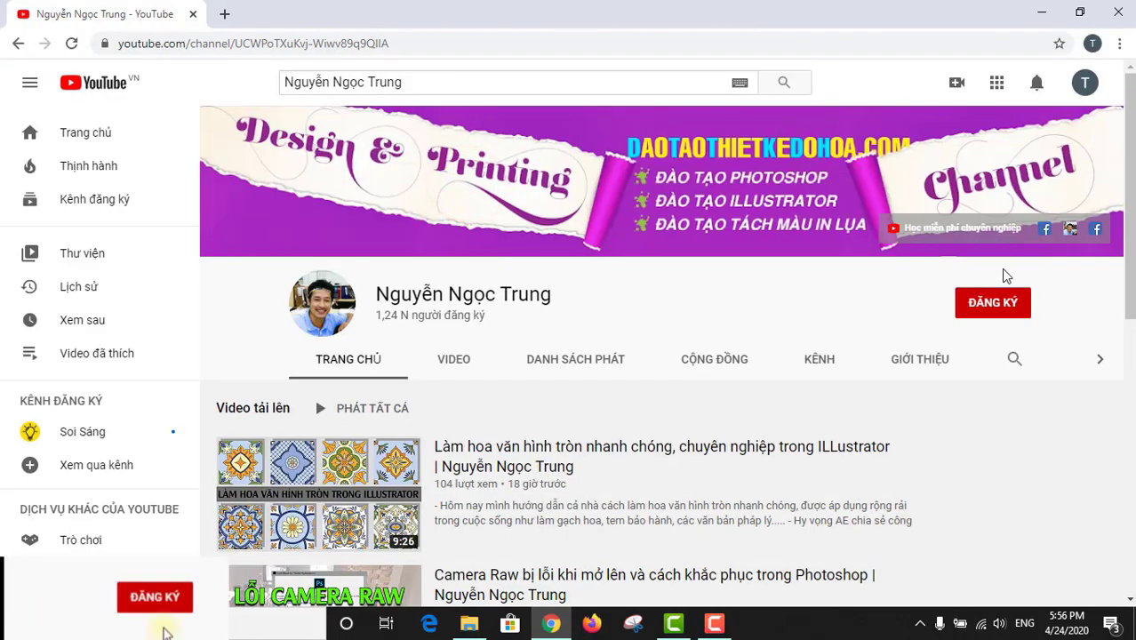
click(986, 305)
click(1015, 303)
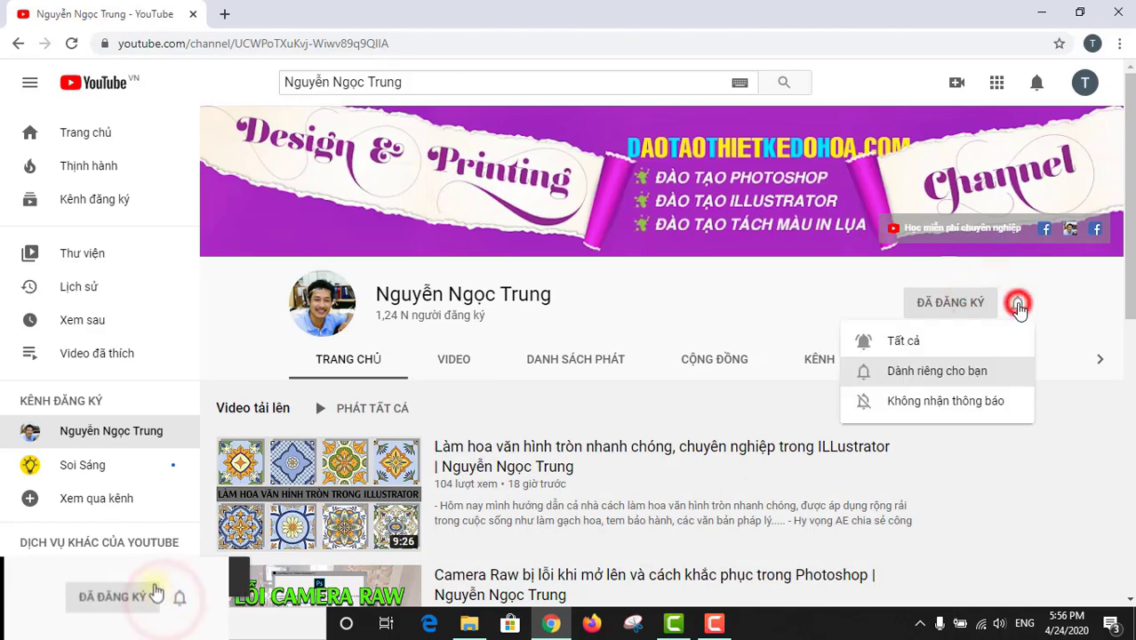
click(891, 339)
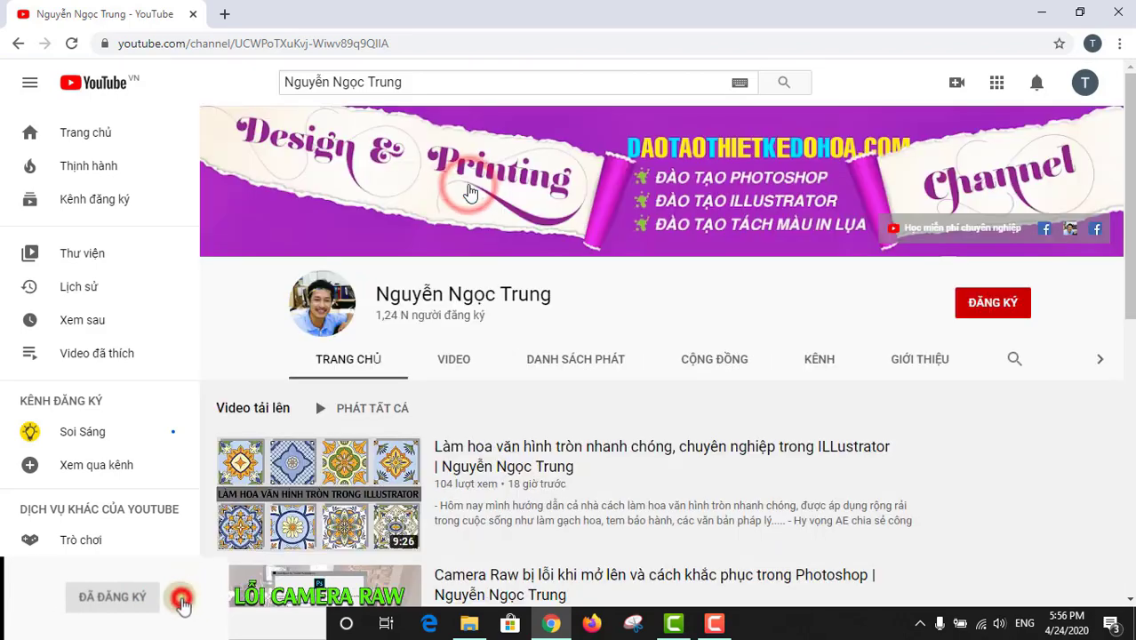
click(984, 302)
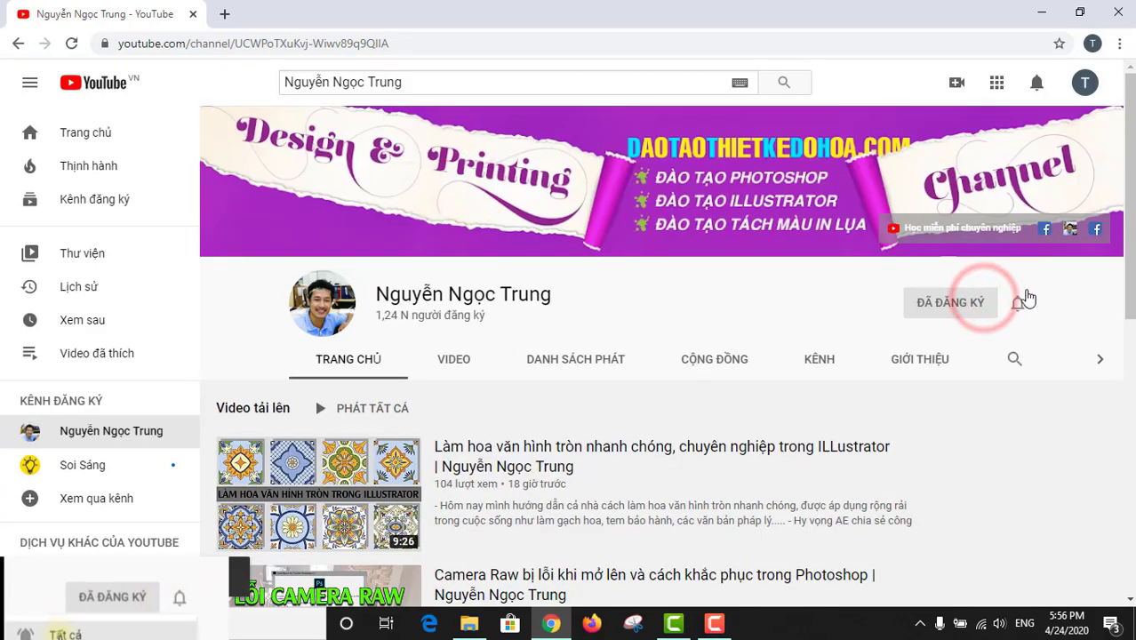
click(1018, 303)
click(893, 343)
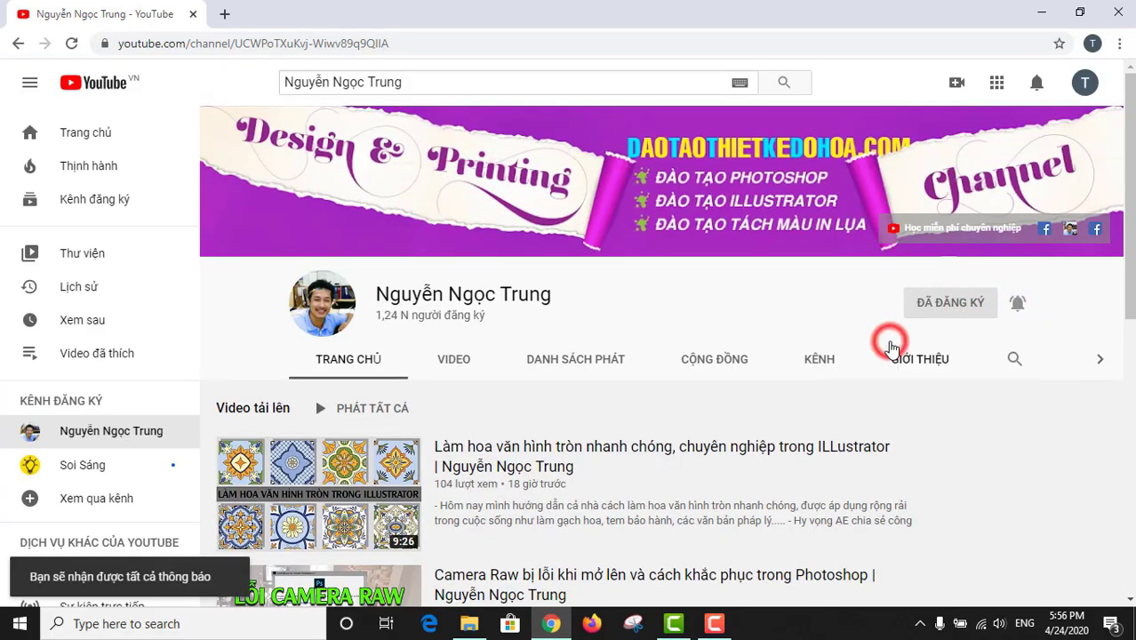